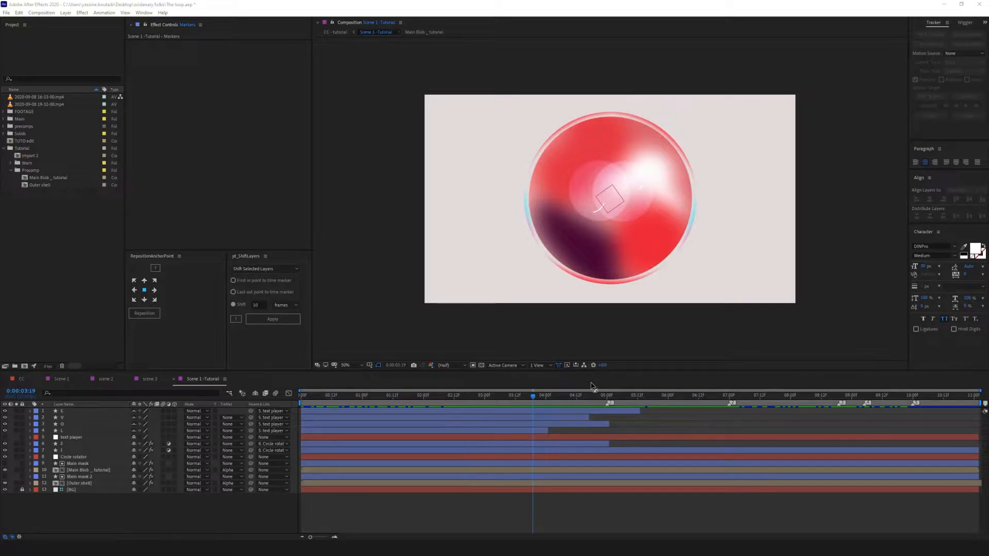
# - Review the composition at the 5-second marker and at the end of the timeline
pyautogui.click(627, 412)
pyautogui.click(607, 396)
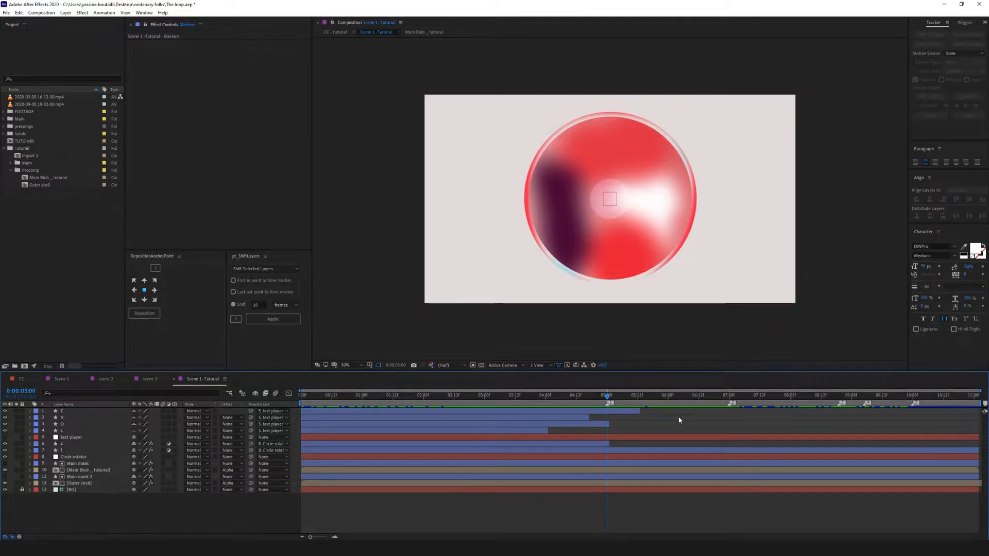
pyautogui.click(597, 421)
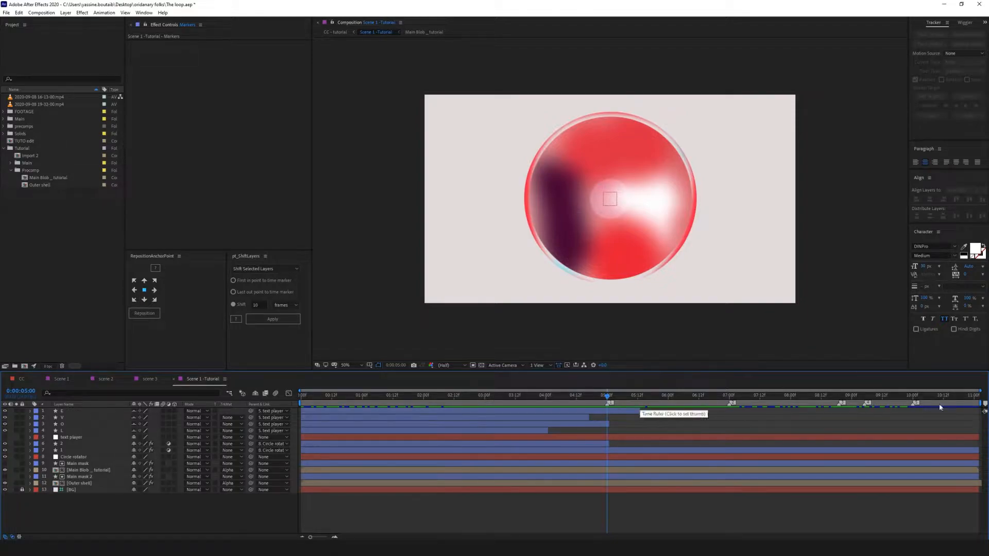
pyautogui.moveTo(949, 397); pyautogui.dragTo(980, 400)
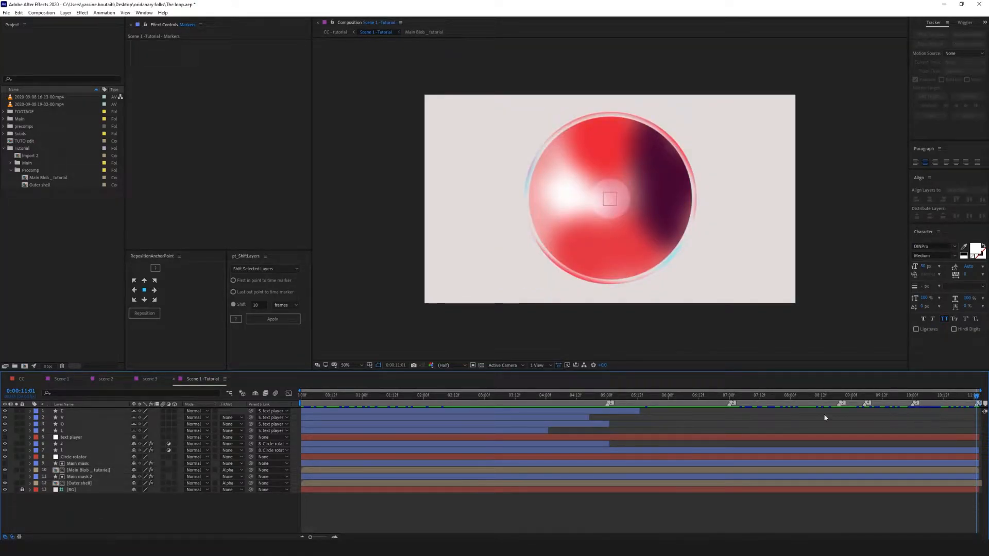
pyautogui.click(660, 469)
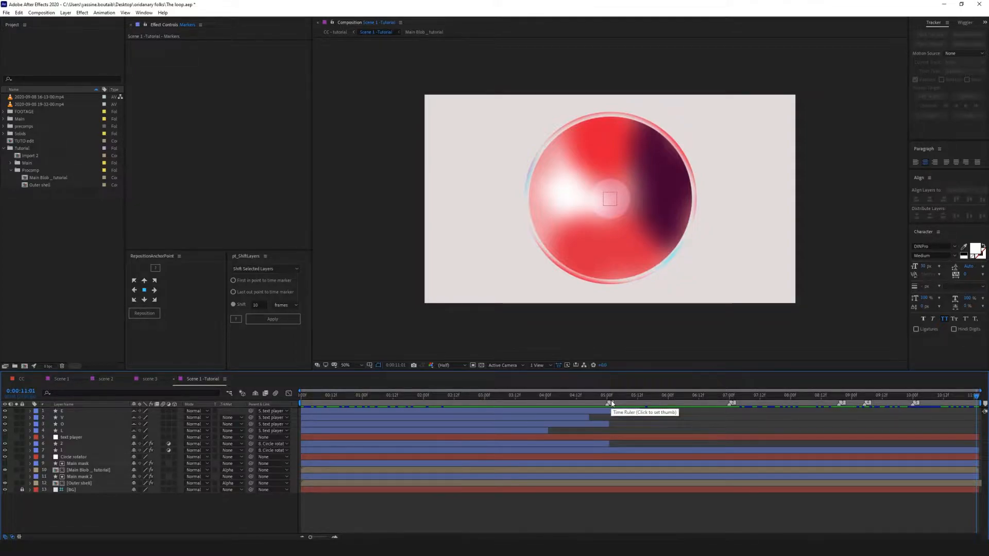
# - At 5 seconds, select the circle layer 1 and reveal its Position keyframes
pyautogui.click(608, 395)
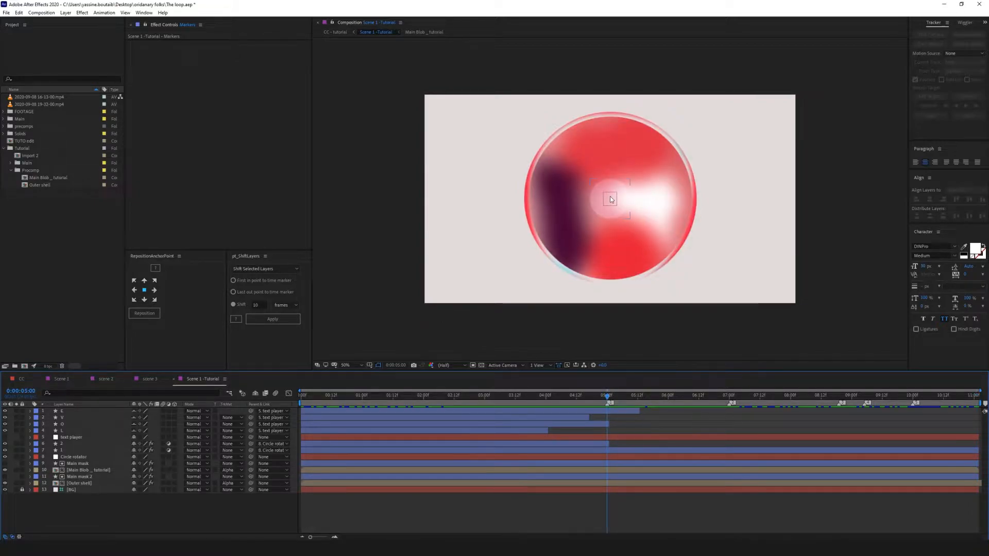
pyautogui.click(618, 191)
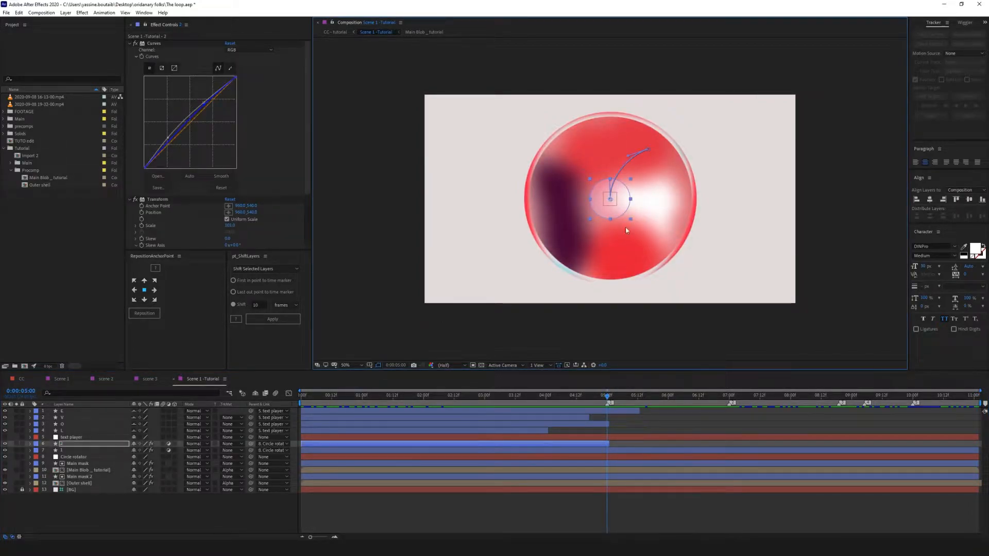
pyautogui.click(616, 451)
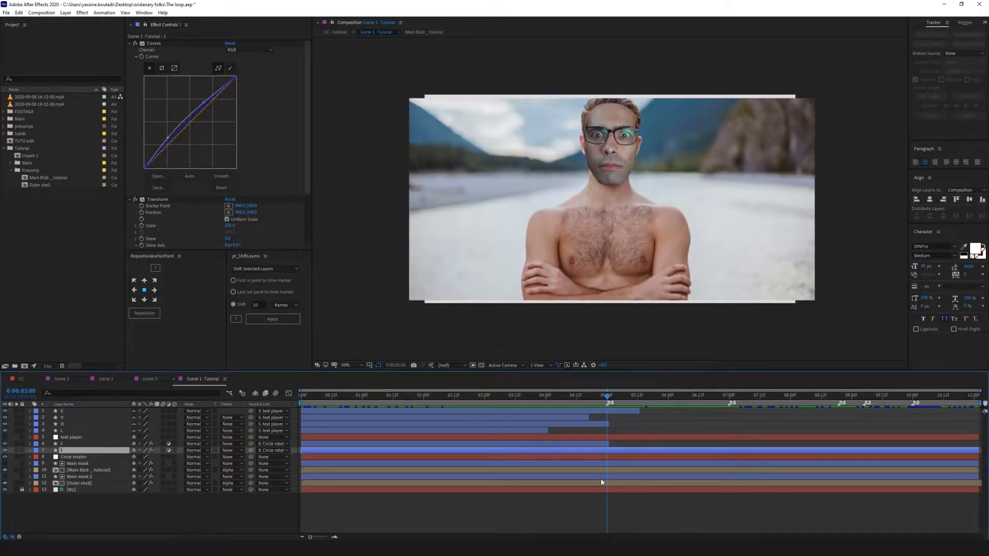
pyautogui.press('p')
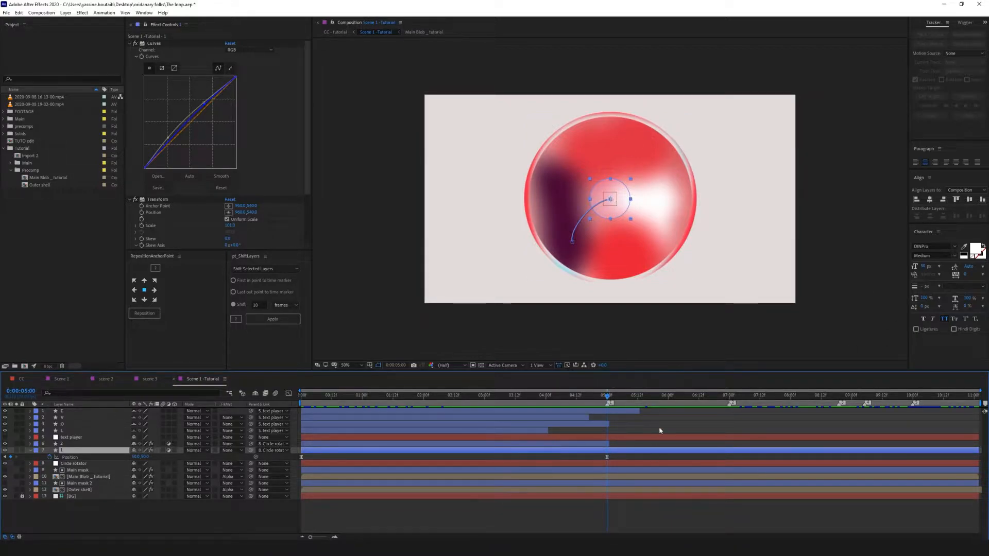
# - At 6 seconds, keyframe the layer 1 circle at the bottom of the blob and bend its motion path into a curve
pyautogui.moveTo(609, 398); pyautogui.dragTo(669, 403)
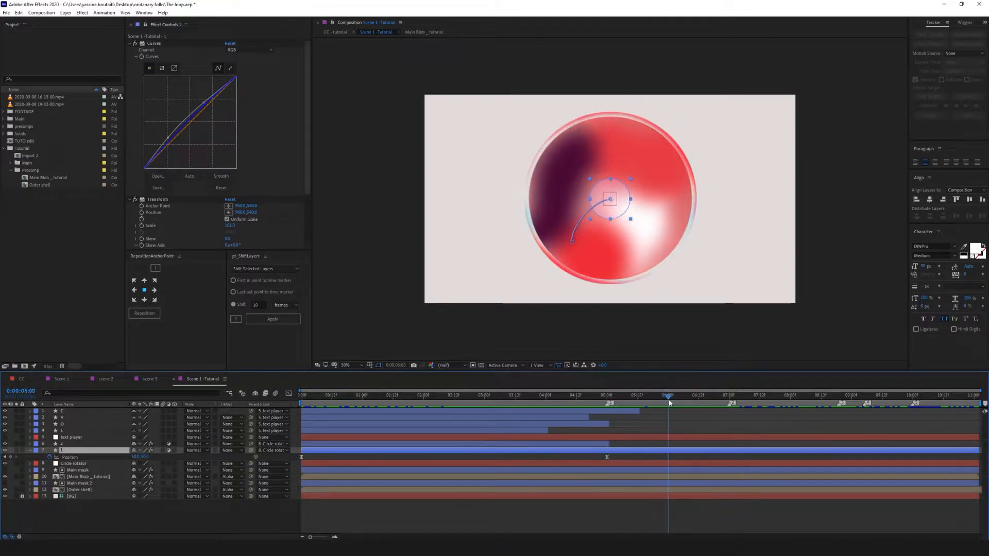
pyautogui.moveTo(603, 225); pyautogui.dragTo(625, 251)
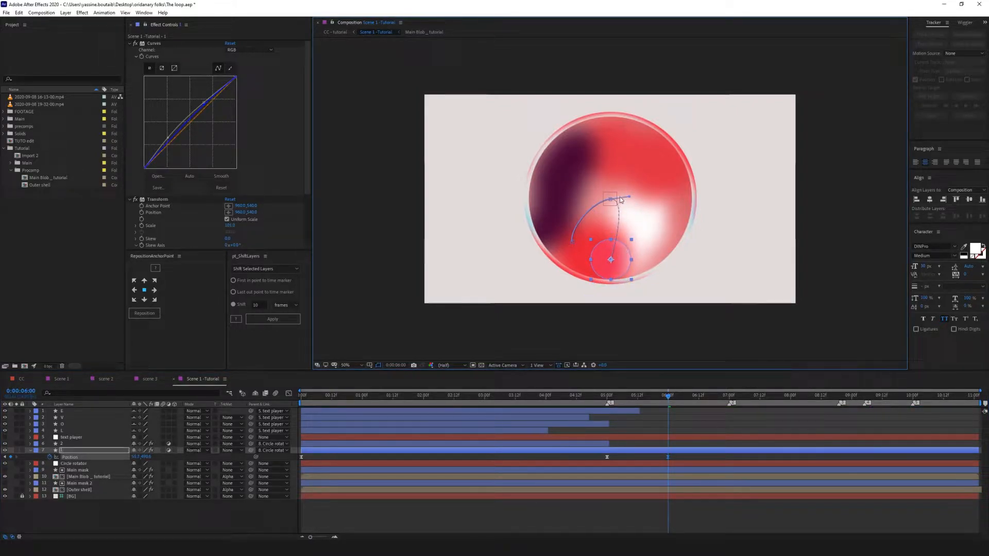
pyautogui.moveTo(629, 196); pyautogui.dragTo(649, 213)
# - Keyframe the layer 1 circle at the blob's left edge at 7 seconds and at its right edge at 8:19
pyautogui.moveTo(668, 397); pyautogui.dragTo(729, 403)
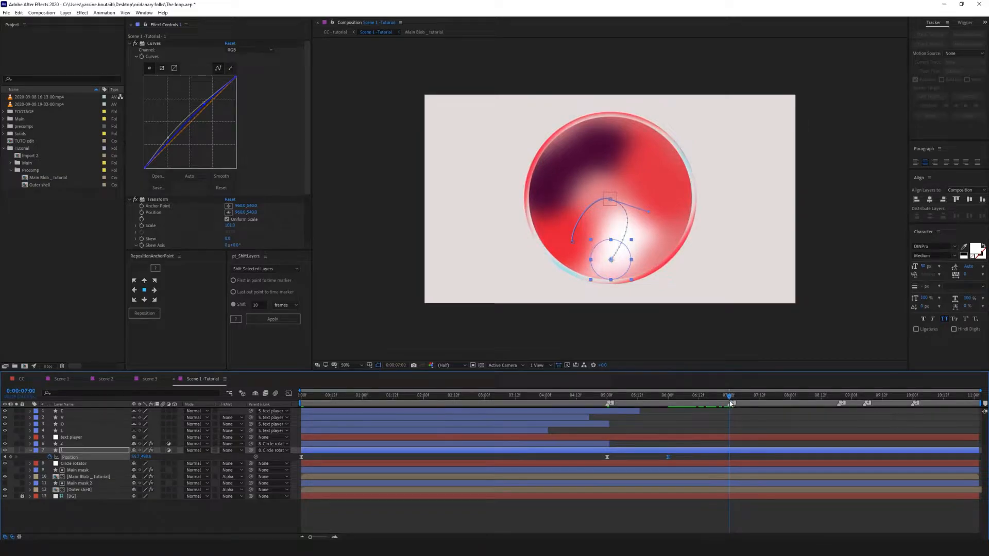
pyautogui.click(620, 274)
pyautogui.moveTo(620, 274); pyautogui.dragTo(547, 233)
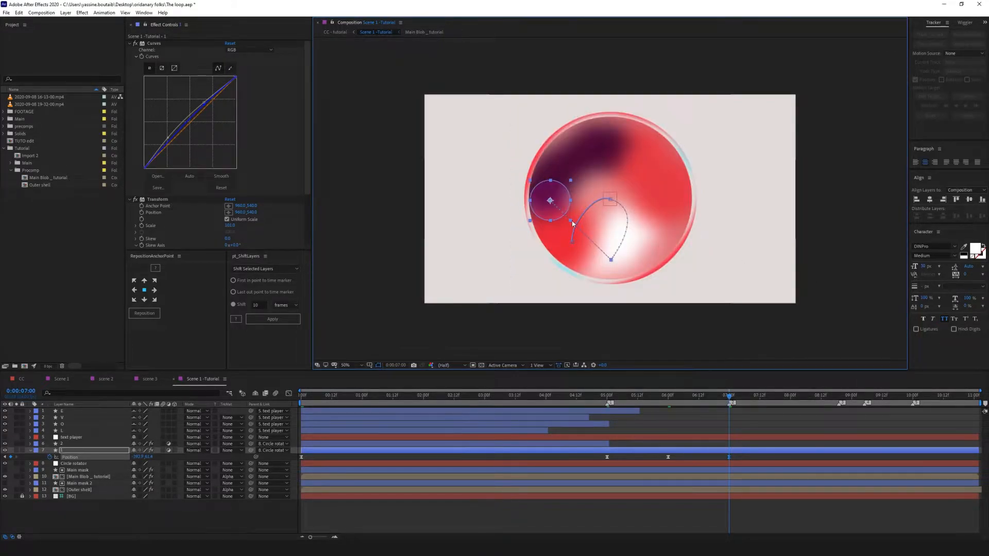
pyautogui.moveTo(730, 398); pyautogui.dragTo(840, 406)
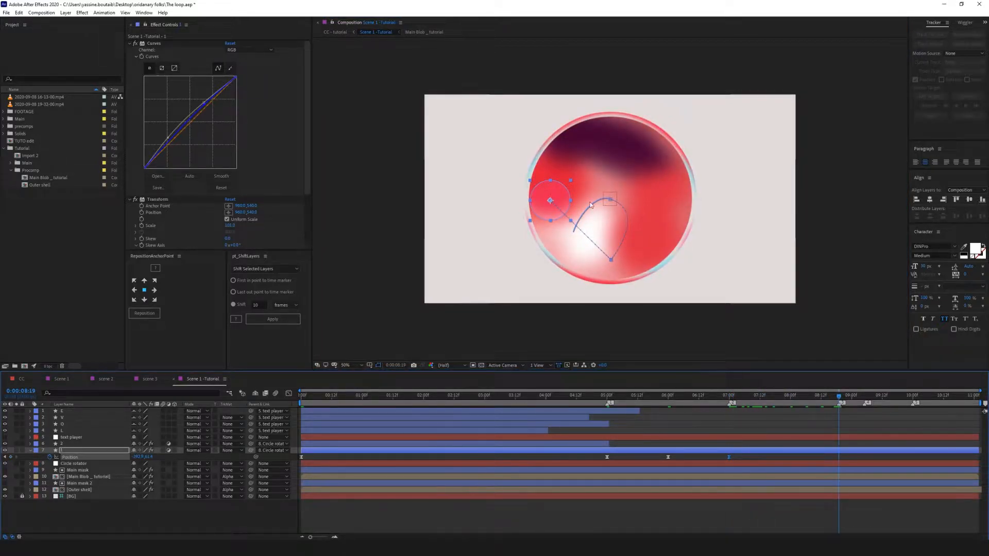
pyautogui.moveTo(569, 212); pyautogui.dragTo(680, 202)
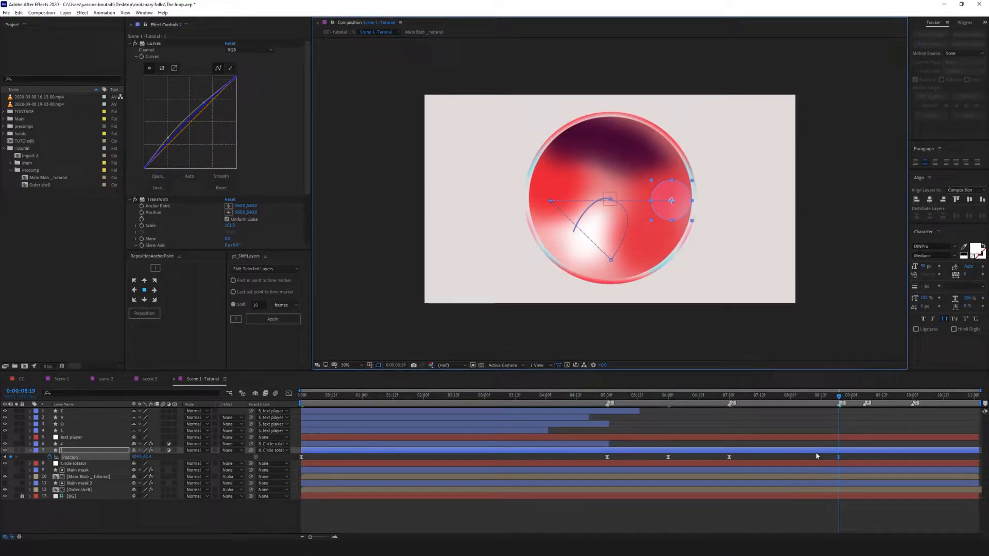
# - Preview the circle's motion from about 4:13 and check the frames between the new keyframes
pyautogui.moveTo(605, 398); pyautogui.dragTo(578, 398)
pyautogui.press('space')
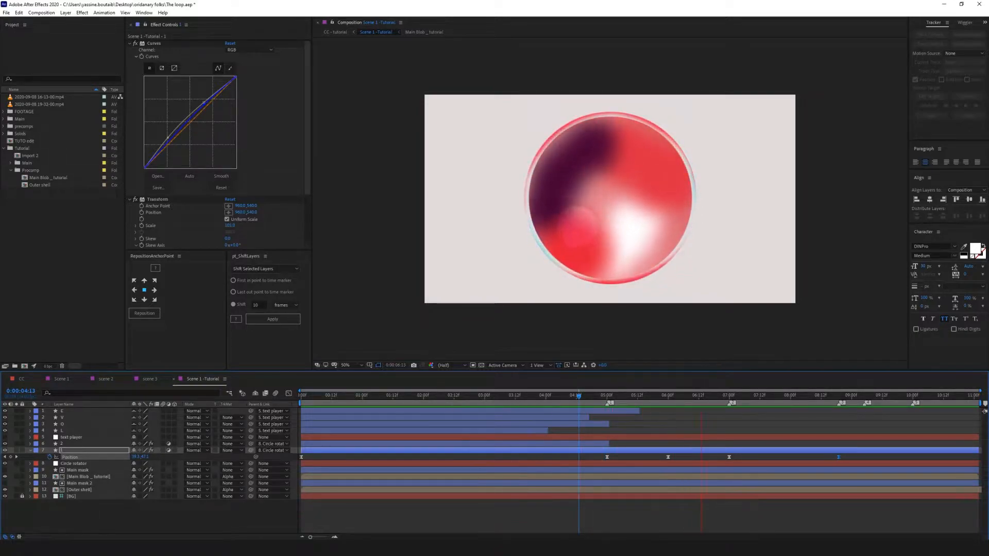
pyautogui.click(821, 398)
pyautogui.click(711, 400)
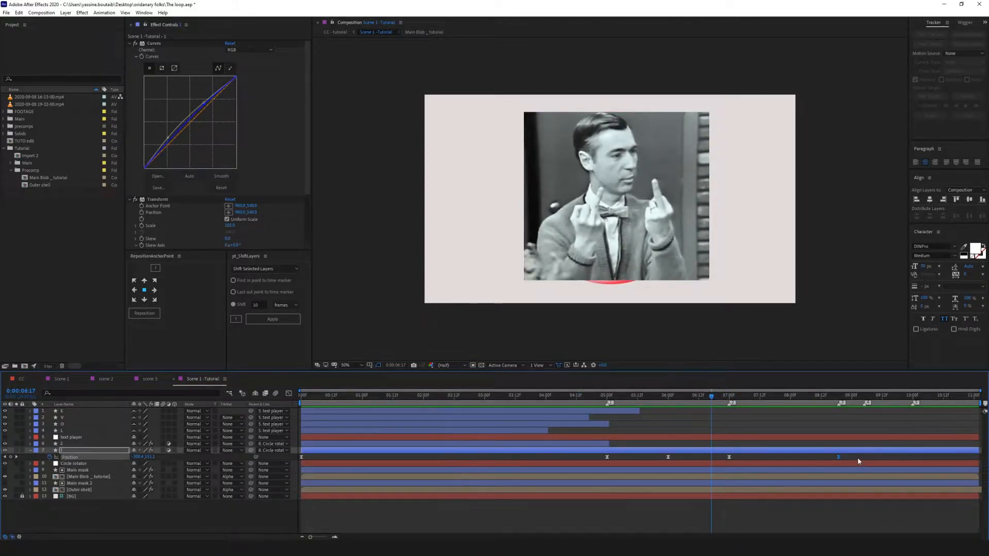
# - Set the spatial interpolation of the Position keyframes at 6 and 7 seconds to Bezier
pyautogui.click(741, 454)
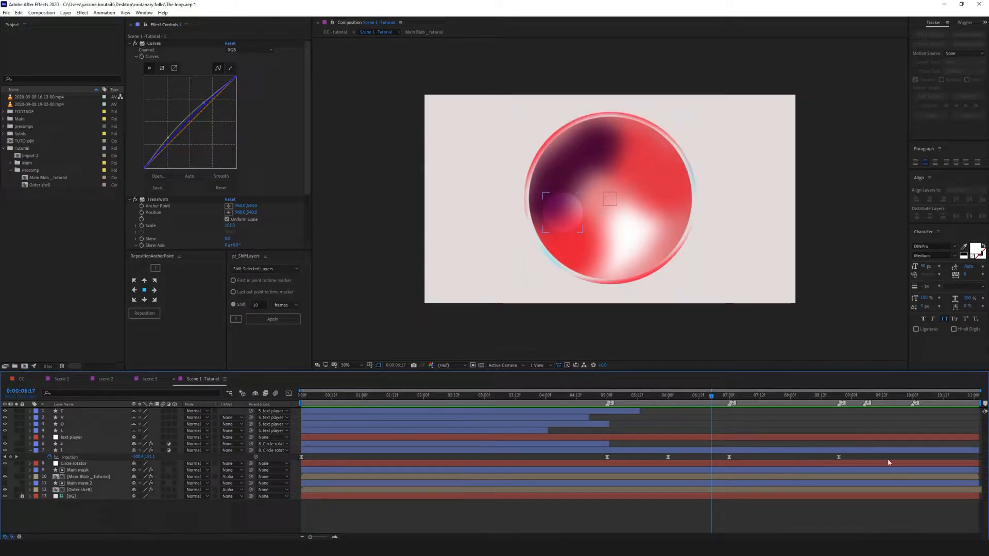
pyautogui.click(729, 457)
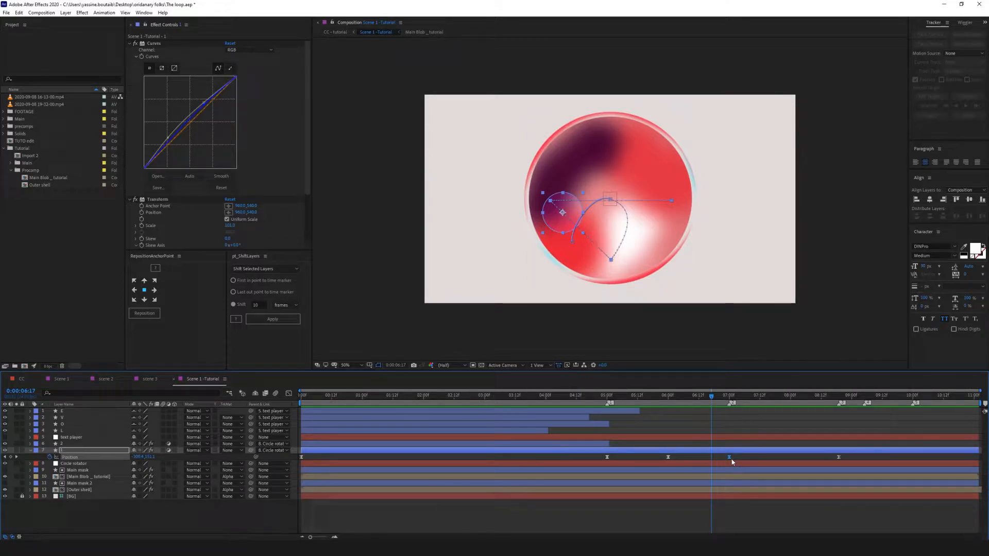
pyautogui.rightClick(668, 457)
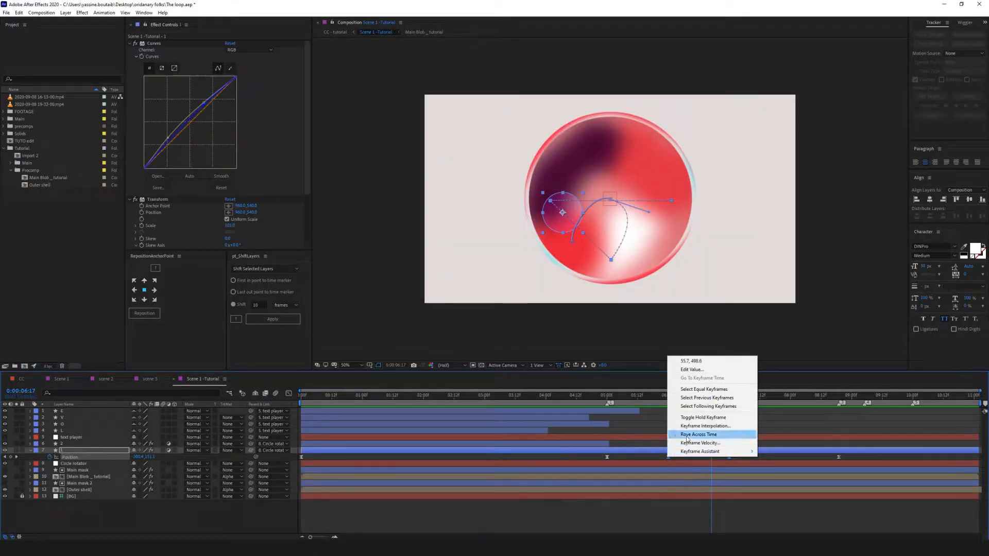
pyautogui.click(715, 427)
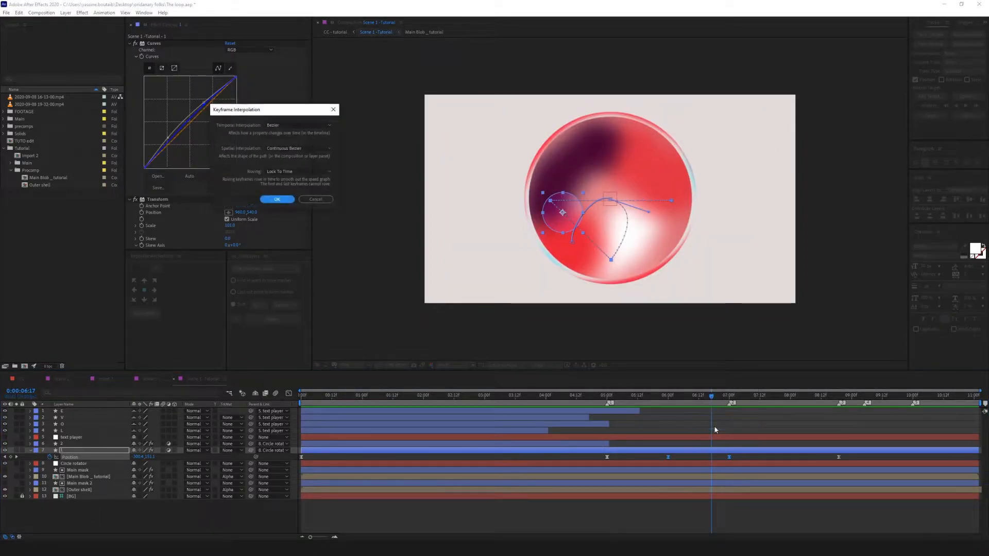
pyautogui.click(298, 149)
pyautogui.click(286, 172)
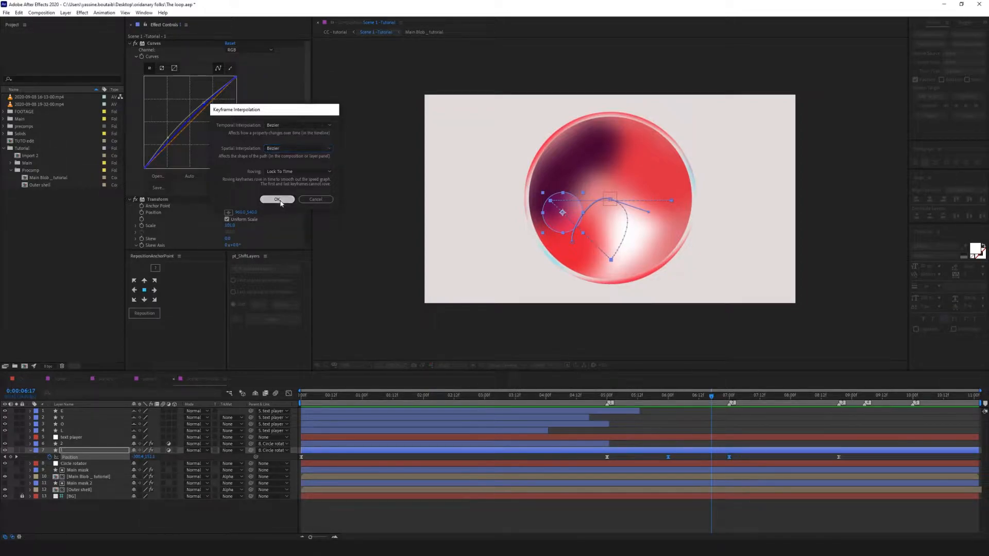
pyautogui.click(280, 201)
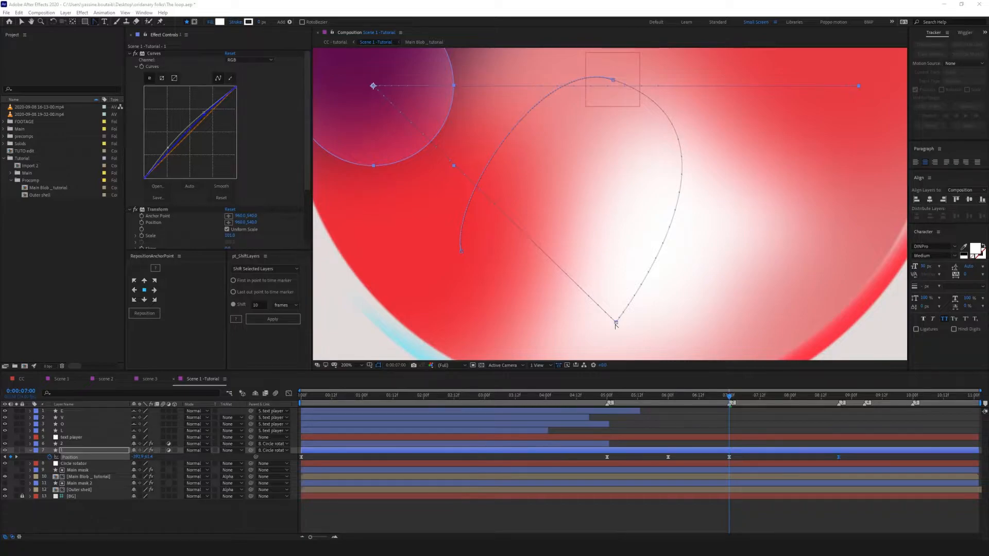
# - Set the spatial interpolation of layer 1's Position keyframes from 5 seconds through 8:19 to Bezier
pyautogui.moveTo(854, 461); pyautogui.dragTo(666, 461)
pyautogui.moveTo(868, 460); pyautogui.dragTo(592, 462)
pyautogui.rightClick(668, 460)
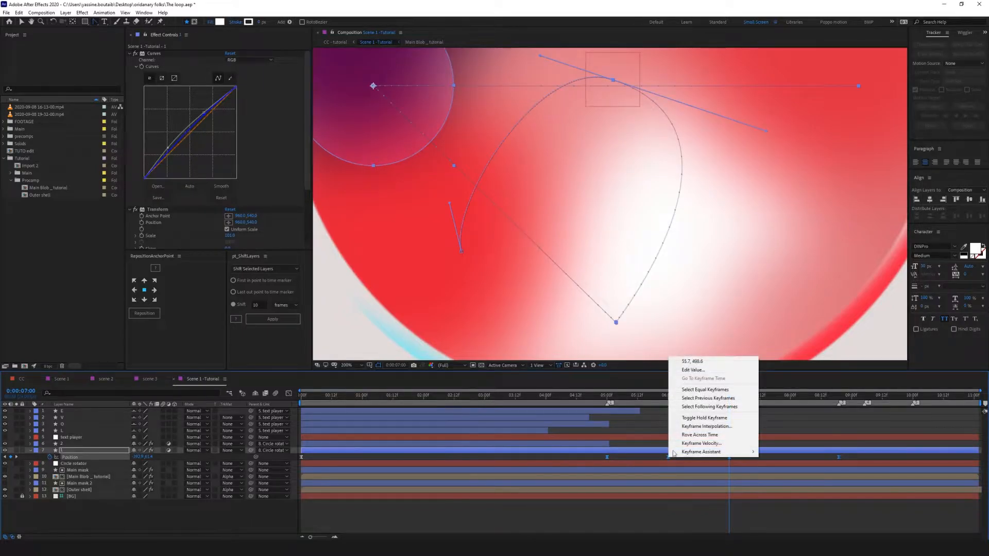
pyautogui.click(701, 426)
pyautogui.click(309, 148)
pyautogui.click(279, 167)
pyautogui.click(289, 148)
pyautogui.click(281, 167)
pyautogui.click(284, 199)
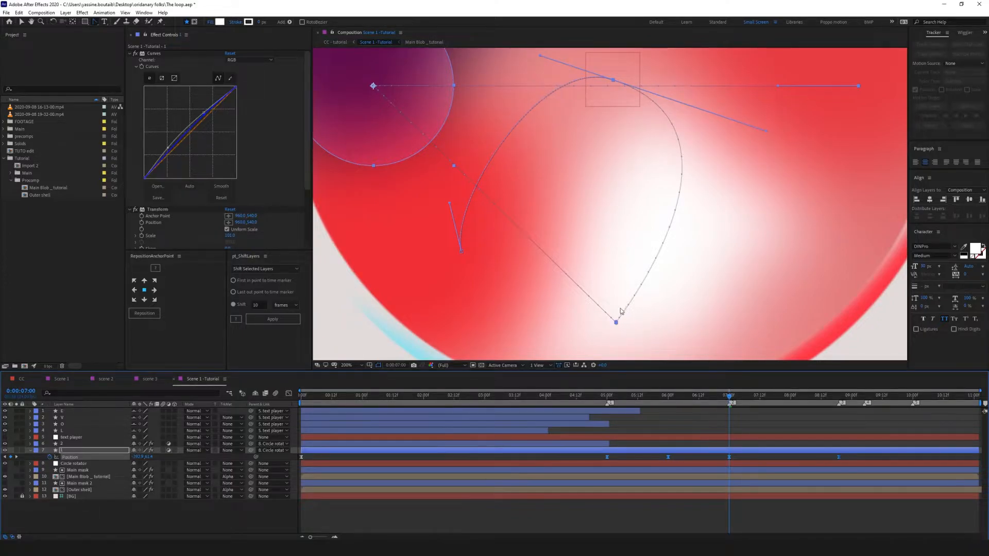
# - Try to pull a handle out of the motion path's lowest point with the Convert Vertex Tool
pyautogui.scroll(3, 618, 323)
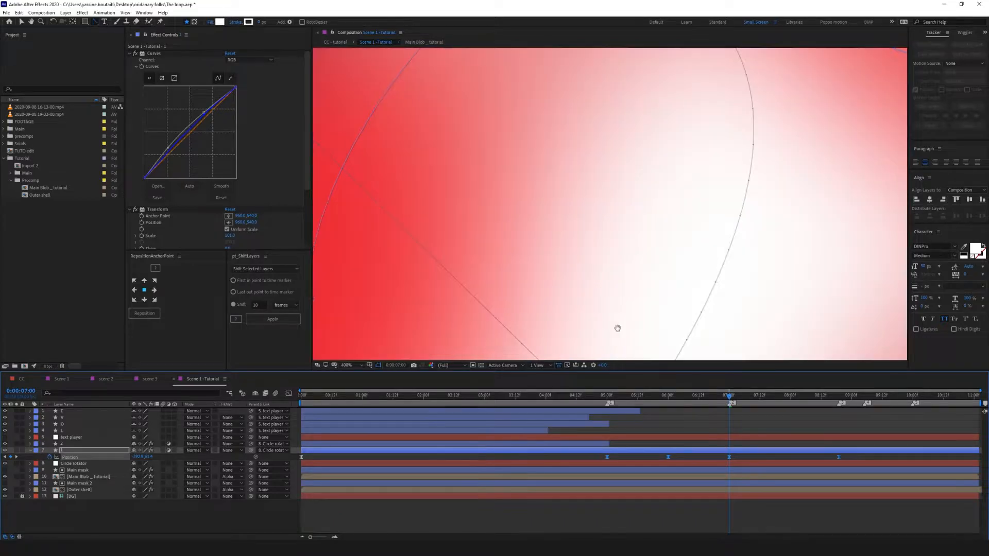
pyautogui.moveTo(574, 216); pyautogui.dragTo(569, 225)
pyautogui.scroll(1, 559, 266)
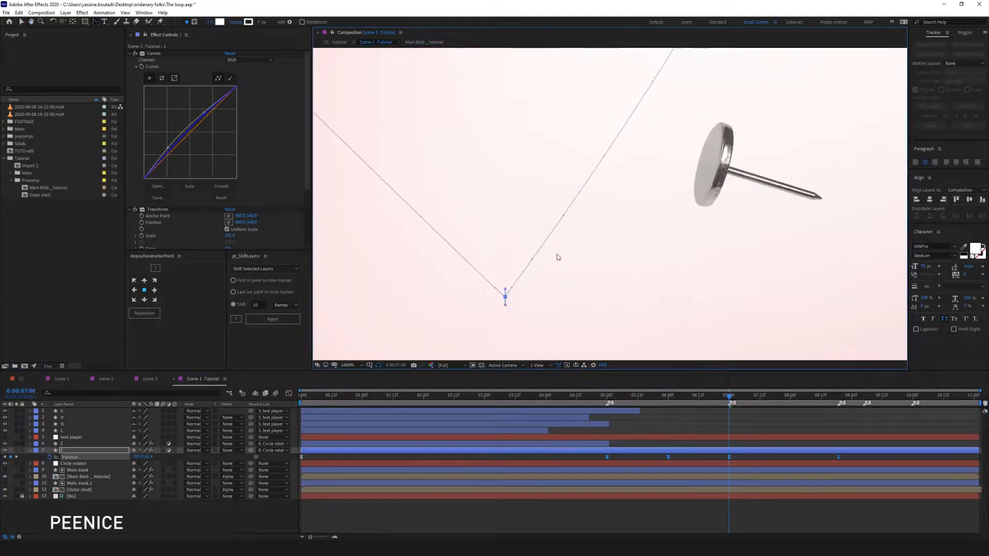
pyautogui.scroll(-1, 548, 280)
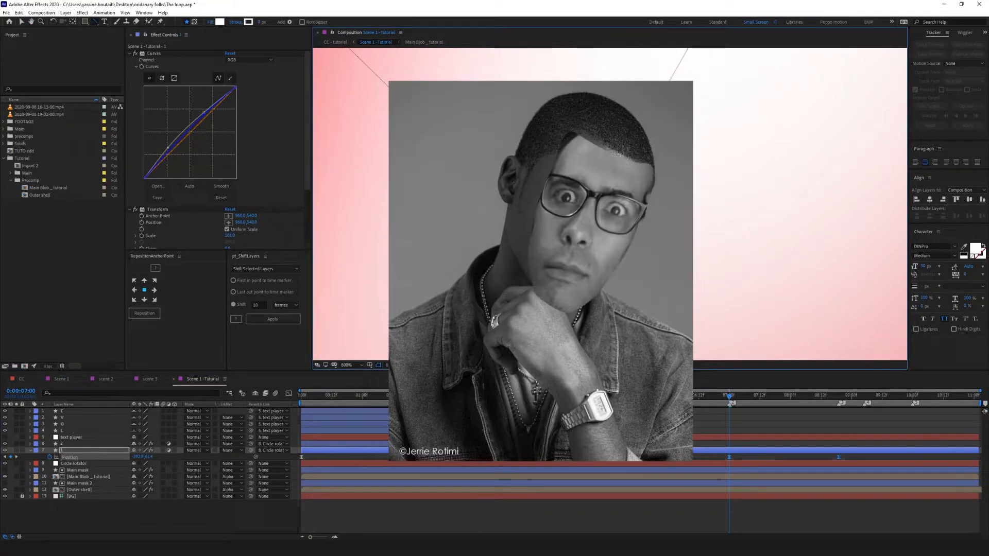
pyautogui.scroll(-4, 605, 268)
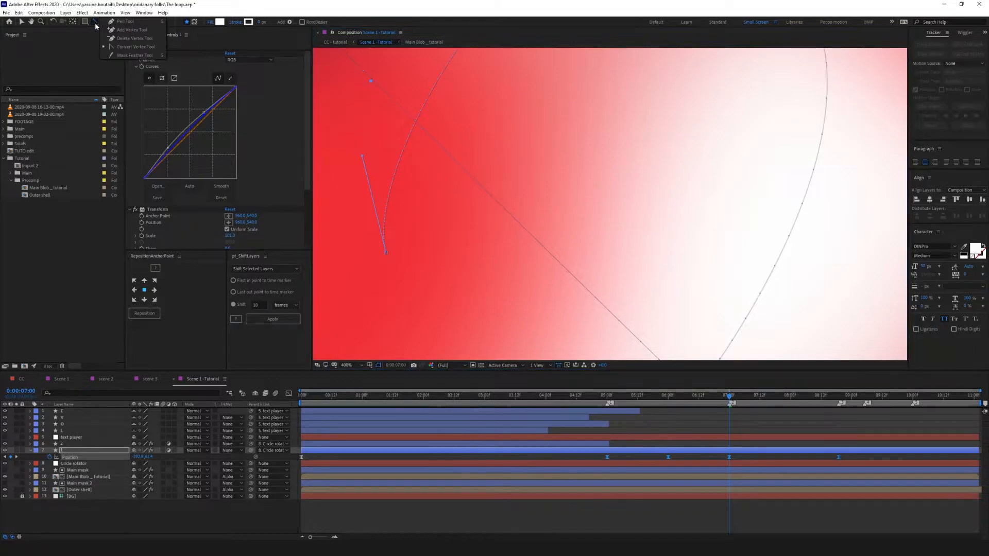
pyautogui.scroll(-2, 671, 244)
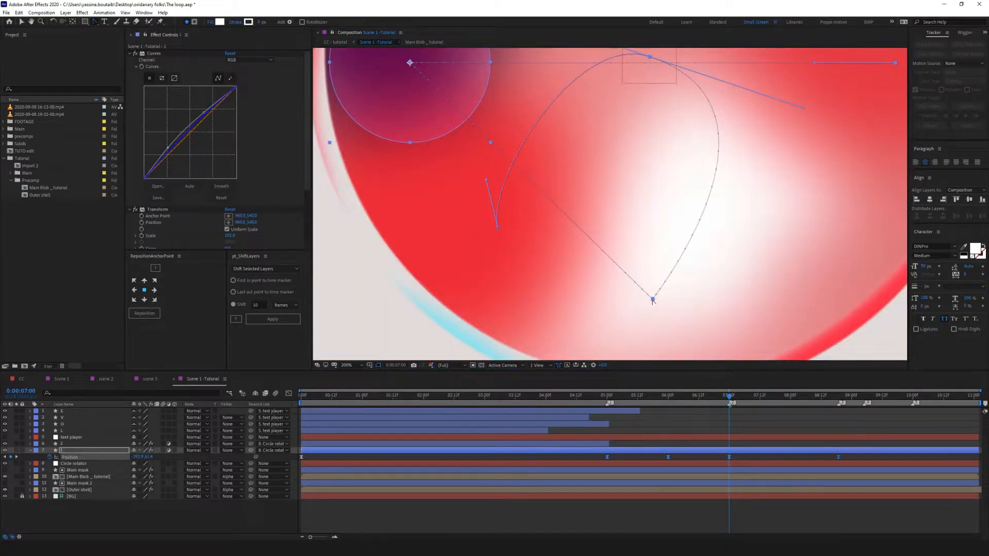
pyautogui.moveTo(652, 300); pyautogui.dragTo(606, 163)
pyautogui.hotkey('ctrl', 'z')
# - Round the motion path at its lowest point by pulling out horizontal Bezier handles on both sides
pyautogui.scroll(2, 665, 309)
pyautogui.moveTo(680, 319); pyautogui.dragTo(537, 136)
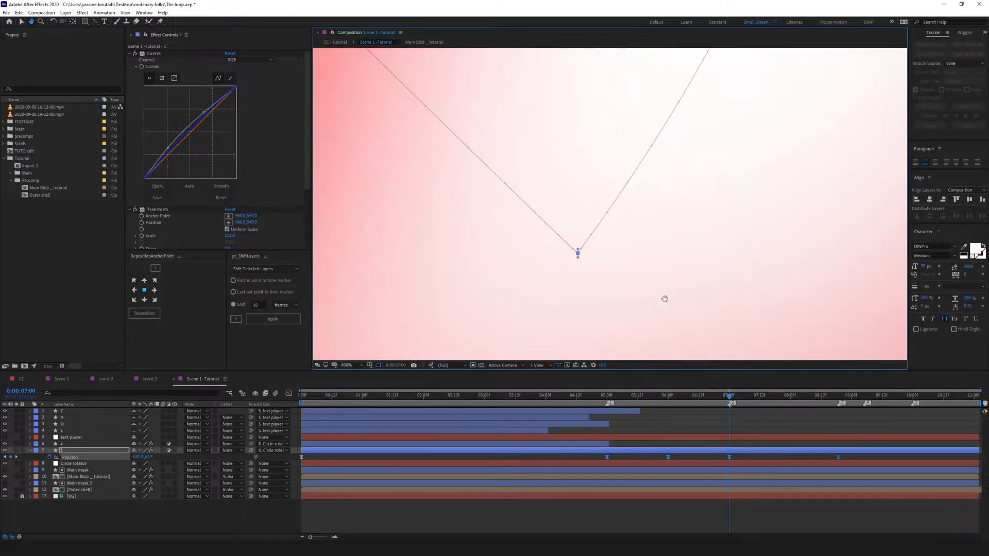
pyautogui.moveTo(645, 279); pyautogui.dragTo(565, 211)
pyautogui.moveTo(500, 183); pyautogui.dragTo(594, 177)
pyautogui.moveTo(499, 185); pyautogui.dragTo(364, 179)
pyautogui.scroll(-2, 558, 218)
pyautogui.moveTo(567, 210); pyautogui.dragTo(577, 277)
pyautogui.scroll(-1, 580, 232)
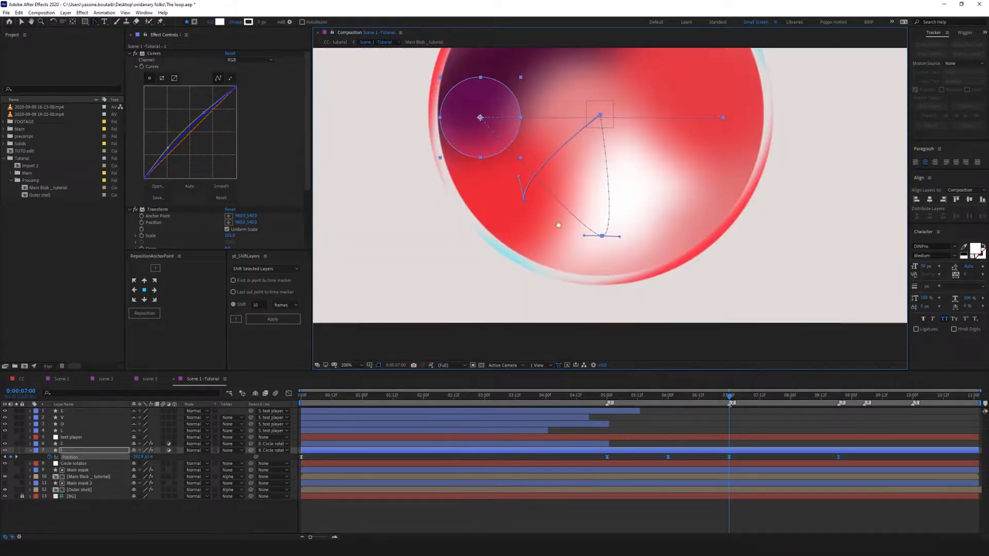
pyautogui.moveTo(581, 229); pyautogui.dragTo(588, 266)
# - Try to curve the motion path at the circle's left keyframe by pulling out vertical handles
pyautogui.click(487, 154)
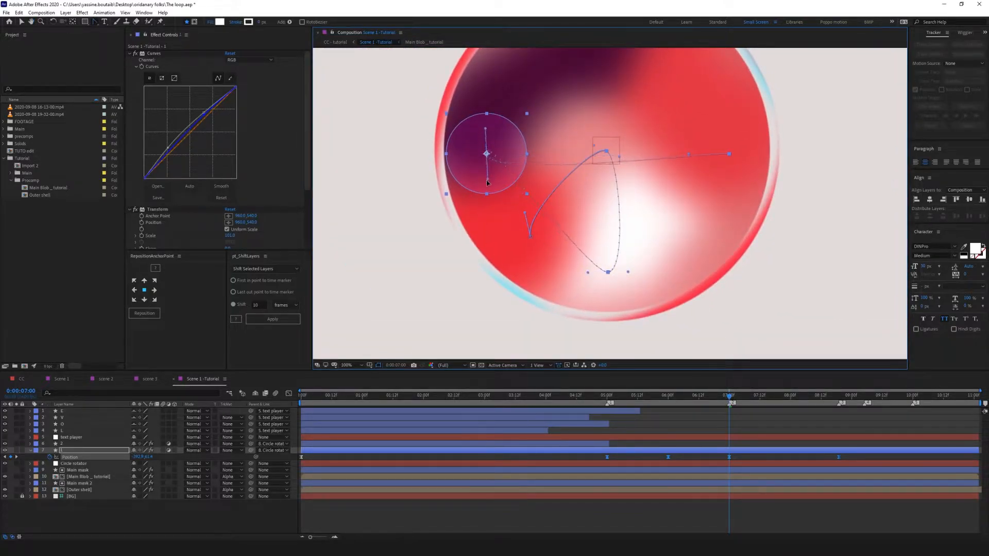
pyautogui.moveTo(495, 200); pyautogui.dragTo(647, 400)
pyautogui.hotkey('ctrl', 'z')
pyautogui.hotkey('ctrl', 'z')
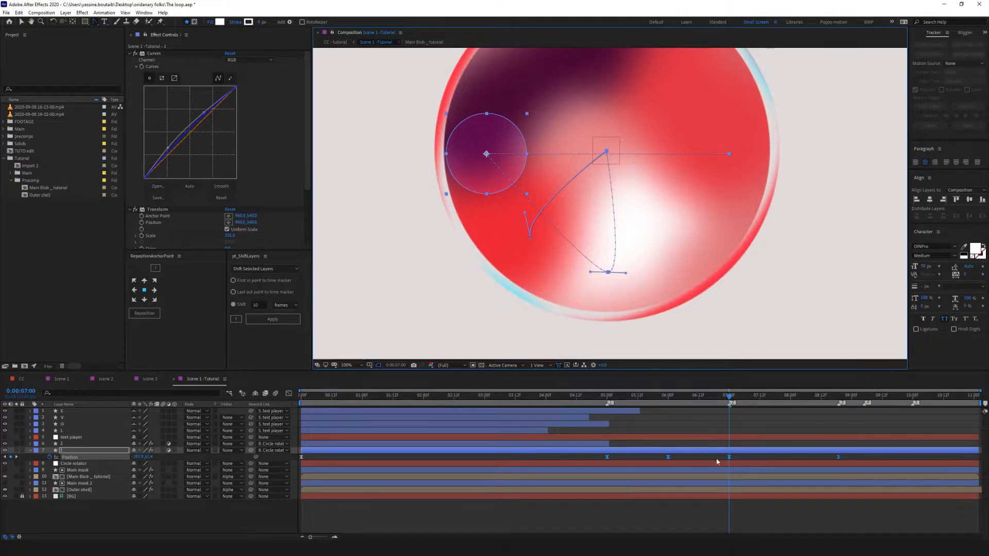
# - Preview the circle's motion and inspect the frame at the last Position keyframe
pyautogui.moveTo(726, 400)
pyautogui.mouseDown()
pyautogui.moveTo(616, 397)
pyautogui.moveTo(730, 418)
pyautogui.mouseUp()
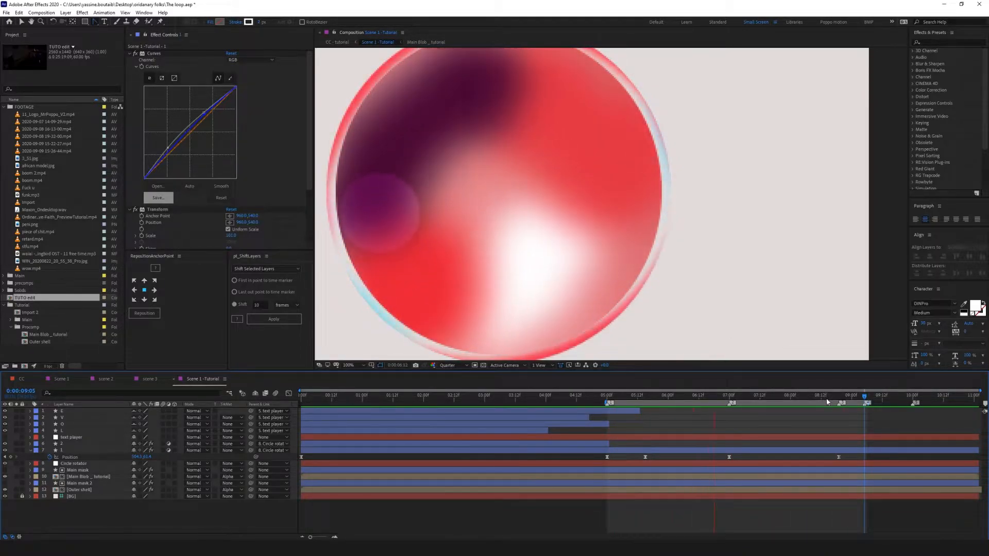
pyautogui.click(840, 400)
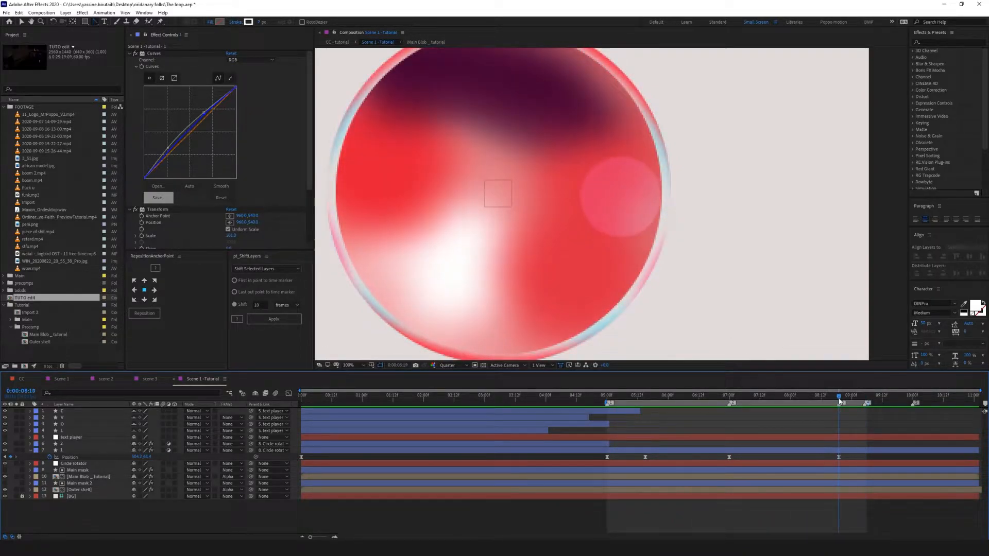
# - Add a Position keyframe to the small circle at 0:00:09:05 by moving it to the top of the blob
pyautogui.click(841, 452)
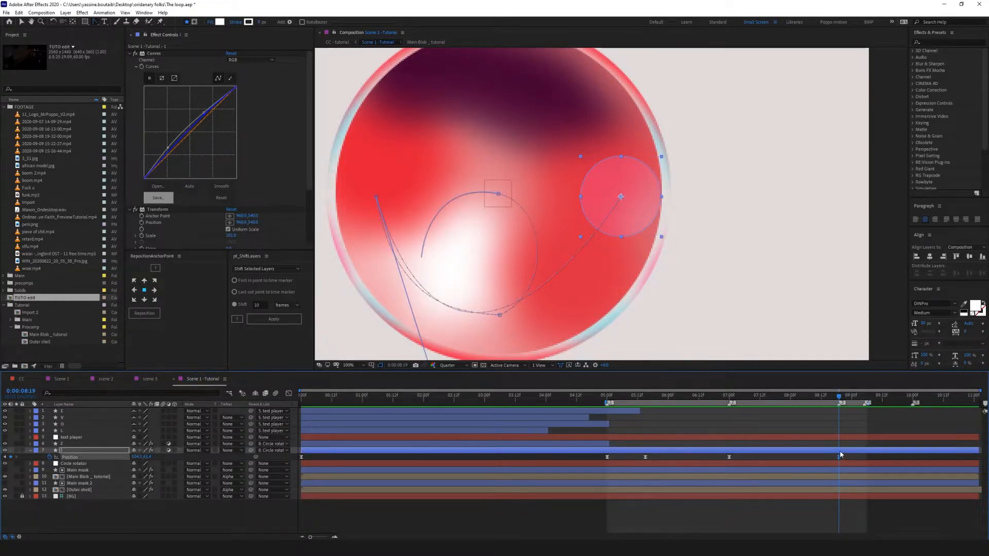
pyautogui.moveTo(861, 399); pyautogui.dragTo(865, 396)
pyautogui.moveTo(561, 212); pyautogui.dragTo(675, 253)
pyautogui.moveTo(768, 259); pyautogui.dragTo(641, 128)
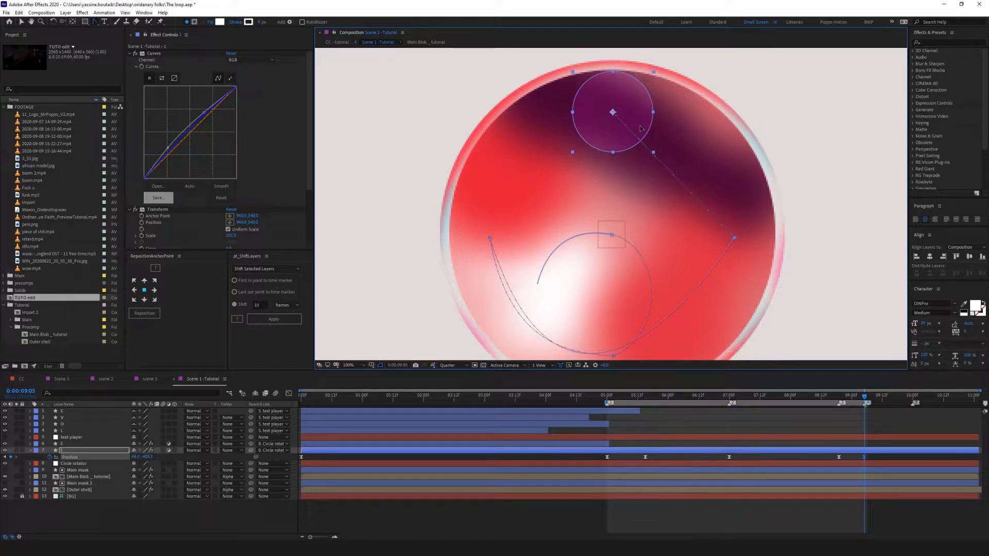
# - Round the motion path at the circle's right-edge keyframe by pulling out nearly vertical Bezier handles on both sides
pyautogui.press('space')
pyautogui.moveTo(803, 264); pyautogui.dragTo(736, 189)
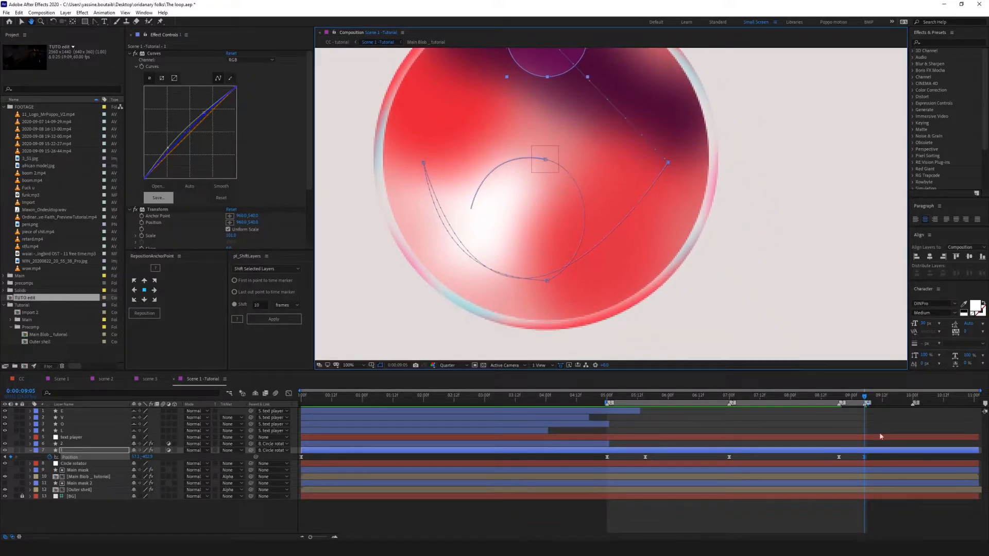
pyautogui.keyDown('ctrl'); pyautogui.click(668, 164); pyautogui.keyUp('ctrl')
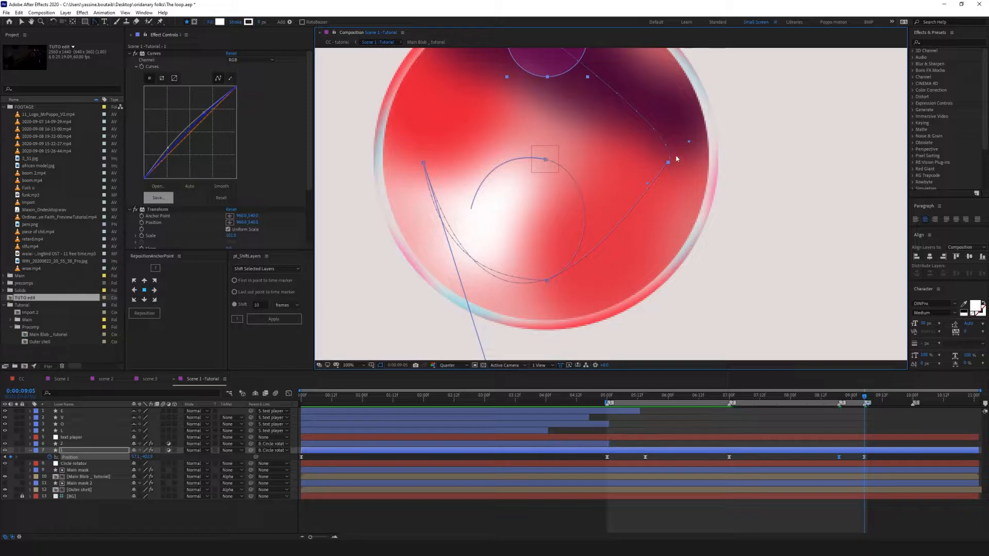
pyautogui.moveTo(647, 183); pyautogui.dragTo(670, 202)
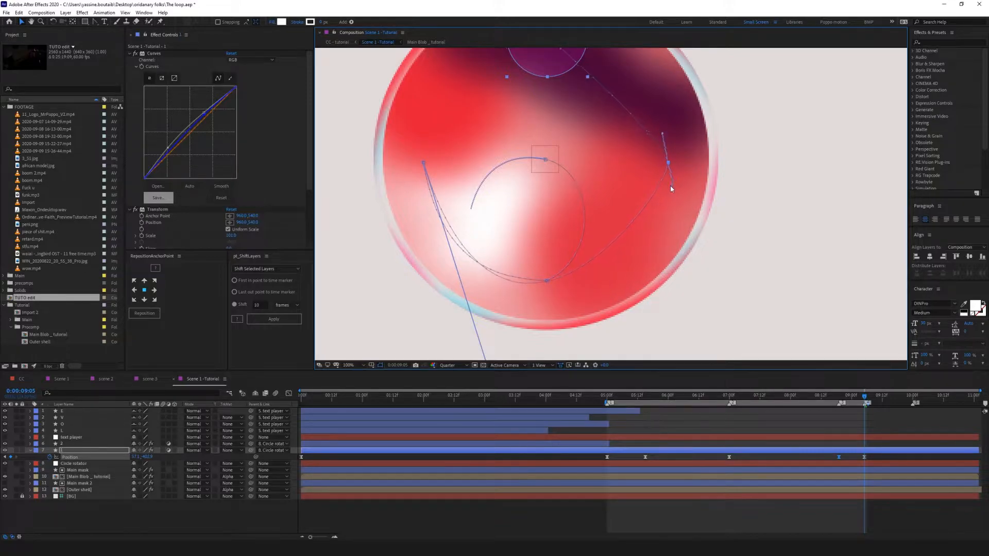
pyautogui.moveTo(669, 151)
pyautogui.mouseDown()
pyautogui.moveTo(686, 237)
pyautogui.moveTo(681, 148)
pyautogui.mouseUp()
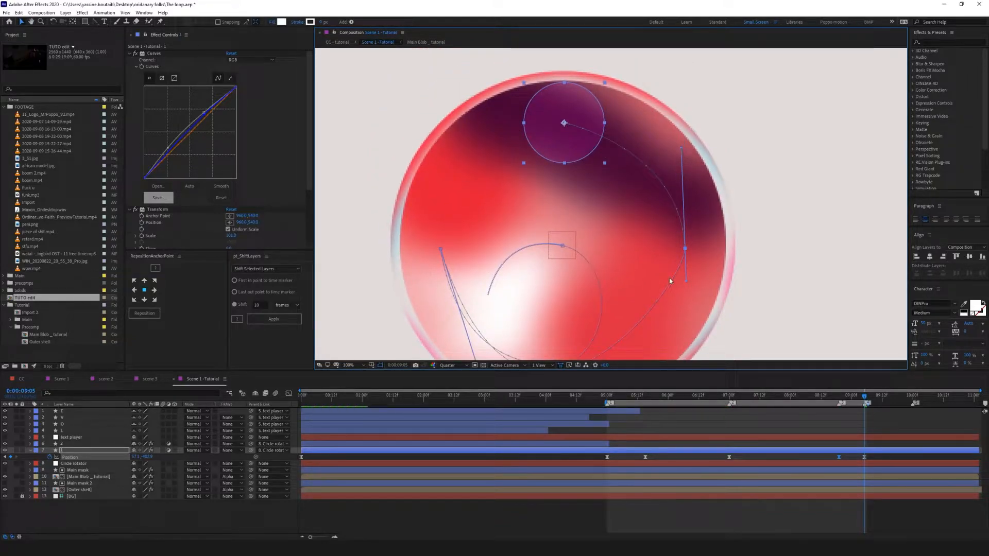
pyautogui.moveTo(677, 285); pyautogui.dragTo(685, 248)
# - Shift the last two Position keyframes a few frames earlier and preview the motion from 0:00:05:00
pyautogui.press('pageup')
pyautogui.press('pageup')
pyautogui.moveTo(824, 396); pyautogui.dragTo(608, 396)
pyautogui.press('space')
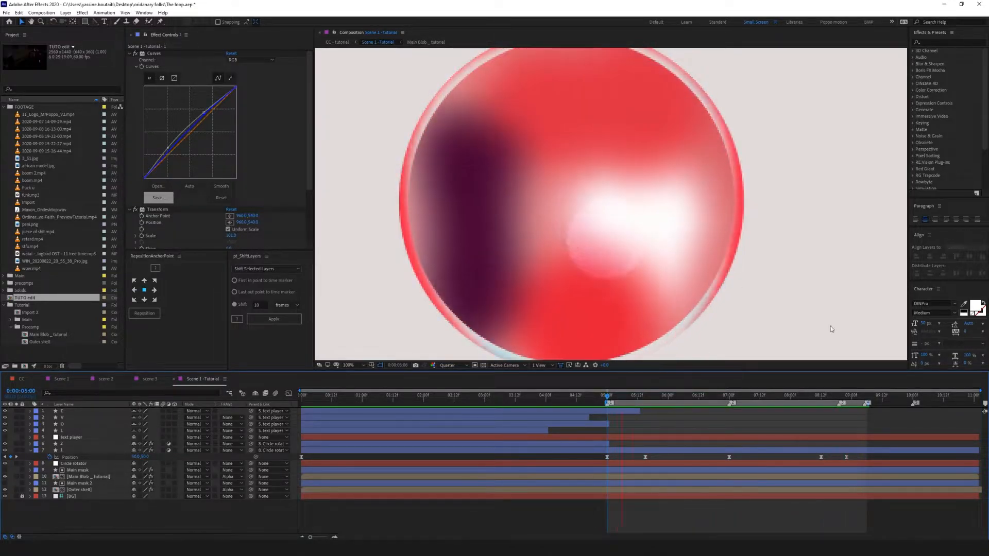
# - Add a Position keyframe at 0:00:09:05 by moving the circle from the top straight down to the bottom of the blob
pyautogui.click(865, 397)
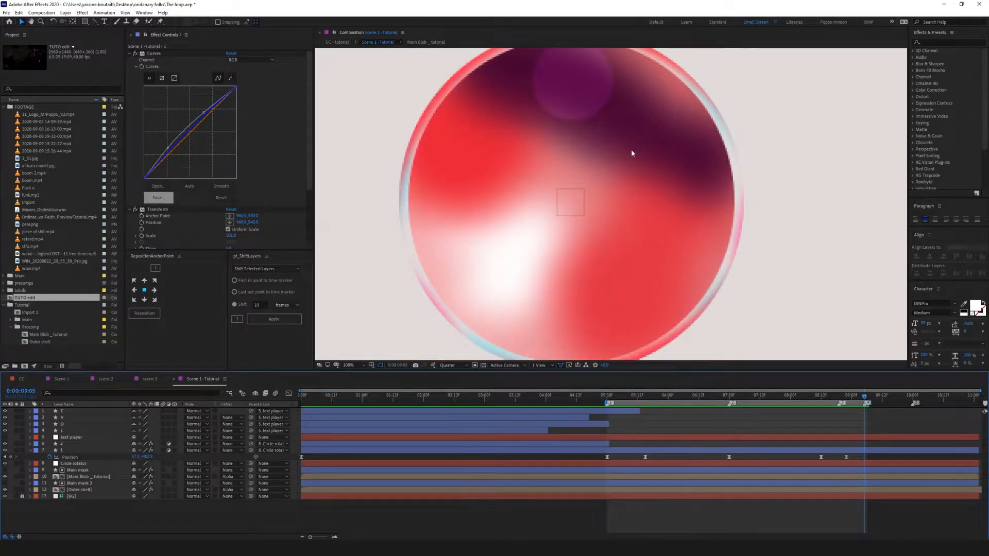
pyautogui.click(586, 91)
pyautogui.moveTo(586, 91); pyautogui.dragTo(620, 208)
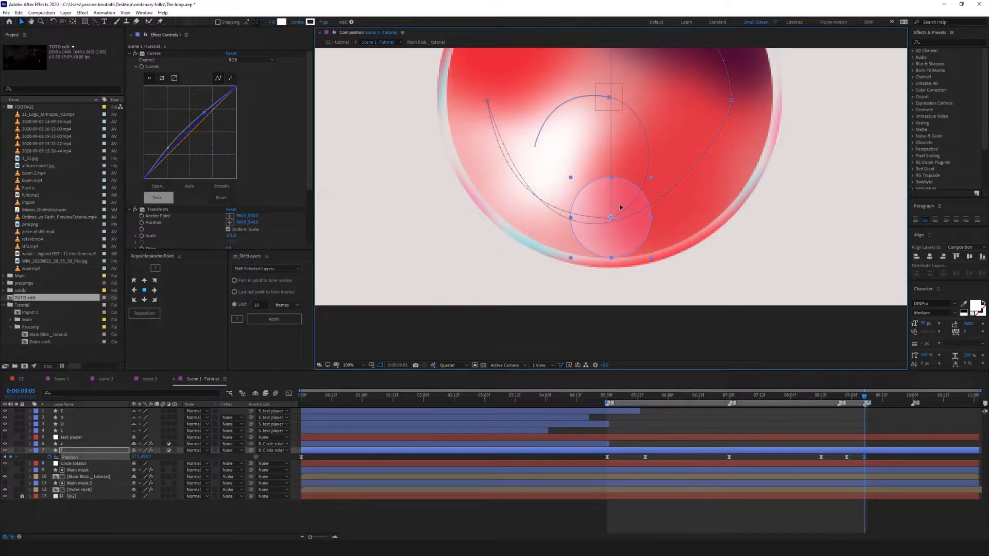
pyautogui.moveTo(632, 134); pyautogui.dragTo(672, 166)
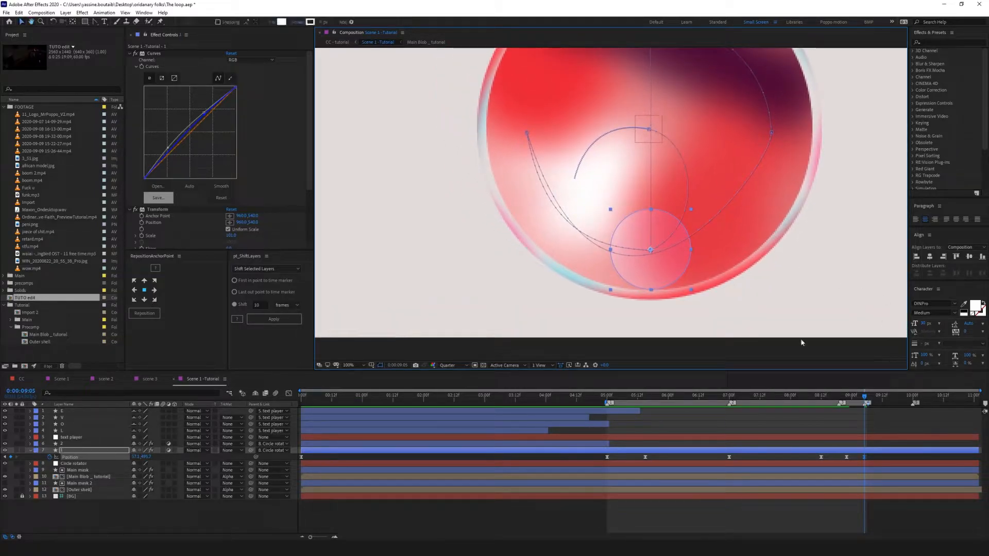
# - Lengthen the incoming ease of the Position keyframe at 0:00:07:00 in the speed graph and preview the motion
pyautogui.moveTo(866, 396); pyautogui.dragTo(646, 400)
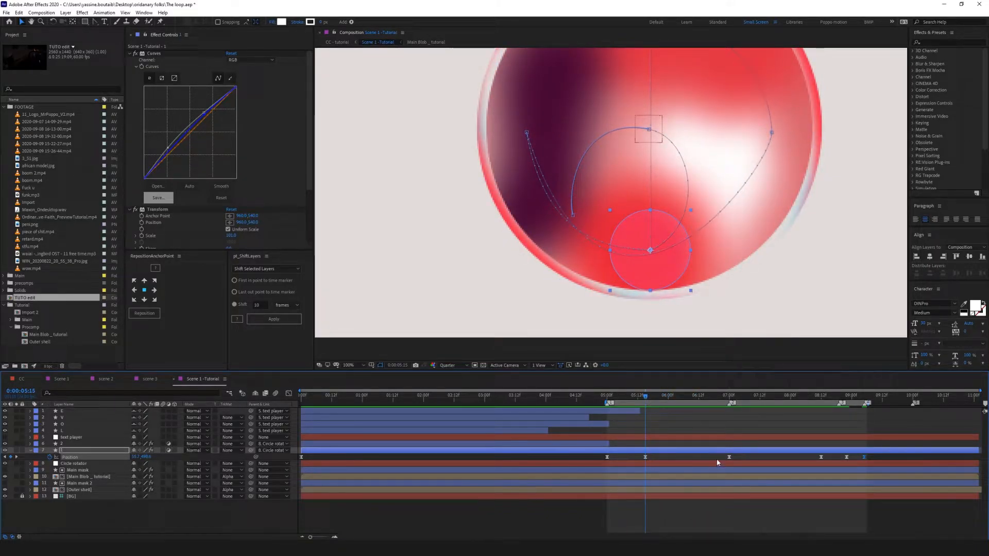
pyautogui.click(730, 458)
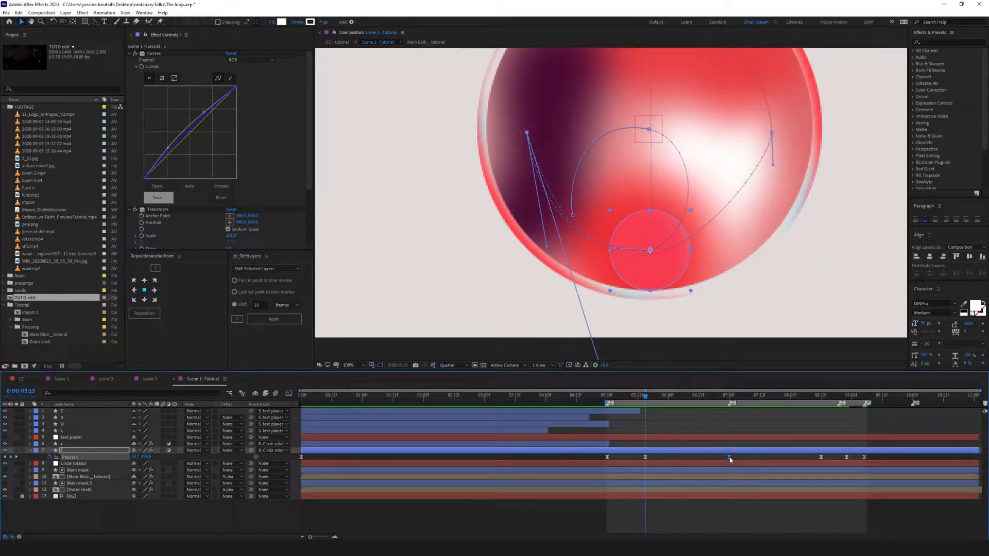
pyautogui.click(288, 395)
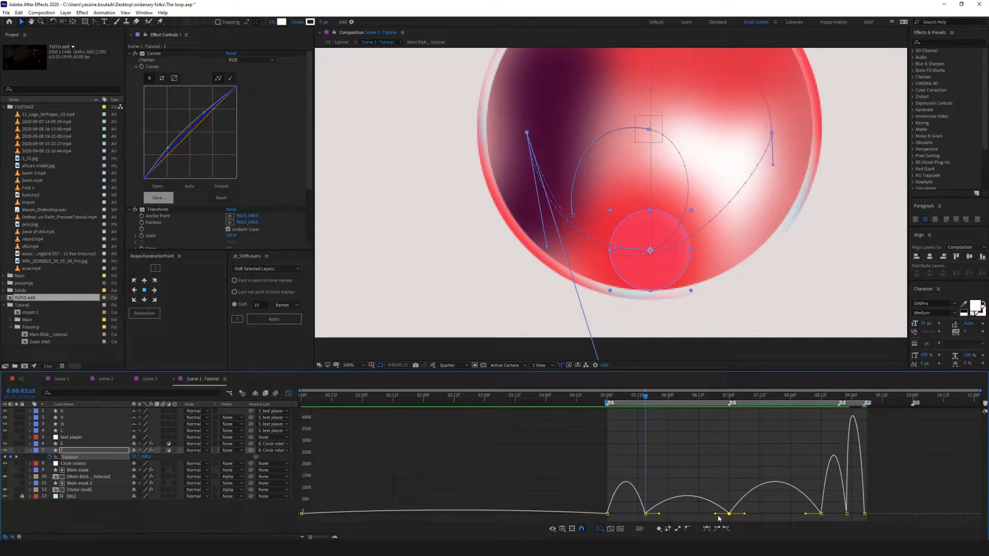
pyautogui.moveTo(717, 515); pyautogui.dragTo(688, 514)
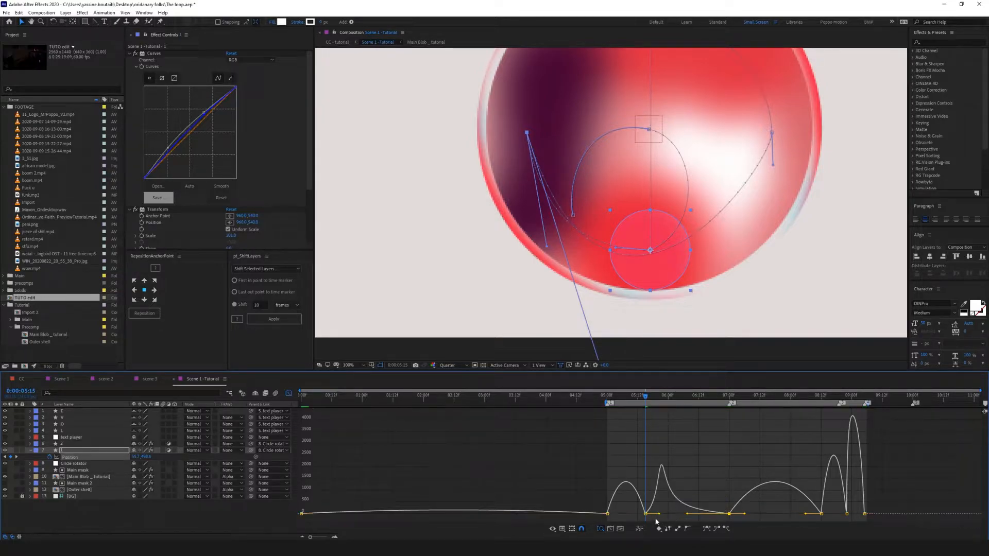
pyautogui.click(644, 516)
pyautogui.moveTo(607, 397); pyautogui.dragTo(647, 412)
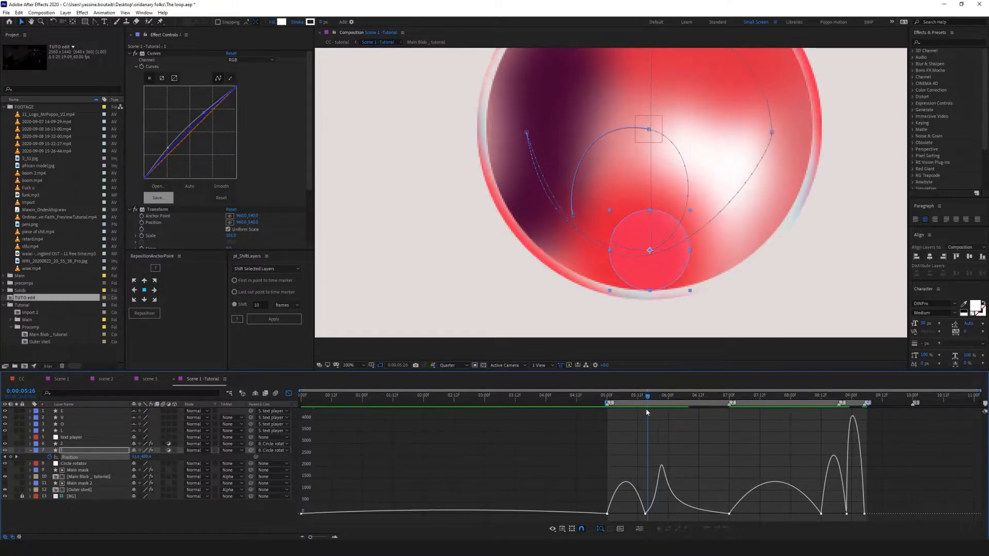
pyautogui.press('space')
pyautogui.moveTo(715, 400); pyautogui.dragTo(610, 401)
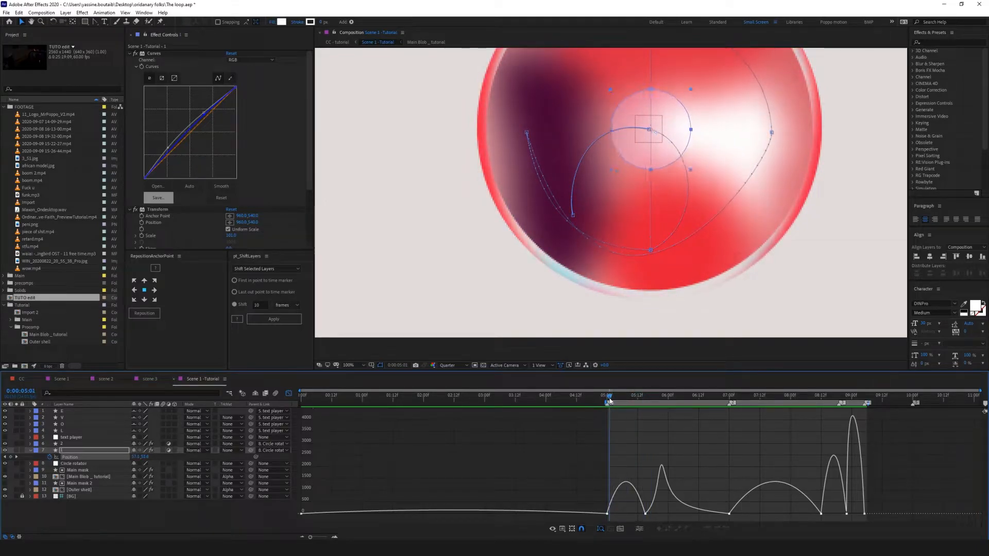
# - Lengthen the incoming ease of the Position keyframe at 0:00:05:15 in the speed graph and preview the motion
pyautogui.click(645, 514)
pyautogui.moveTo(639, 514); pyautogui.dragTo(616, 516)
pyautogui.press('space')
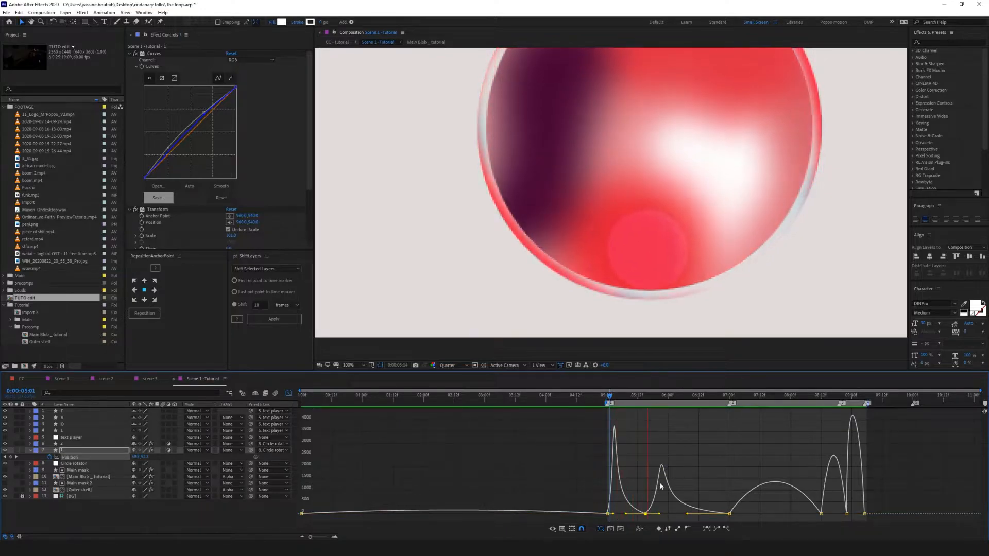
pyautogui.moveTo(635, 396)
pyautogui.mouseDown()
pyautogui.moveTo(617, 395)
pyautogui.moveTo(647, 404)
pyautogui.mouseUp()
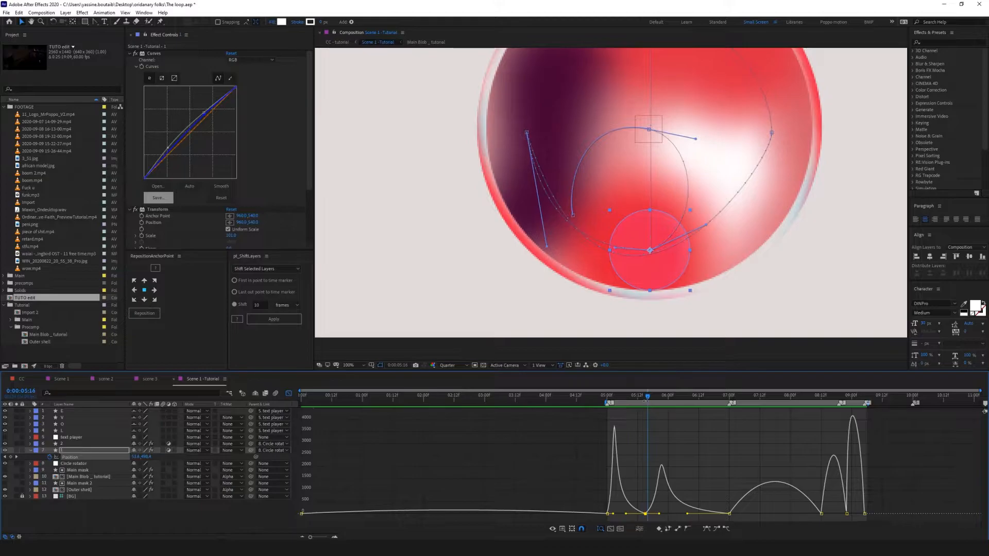
# - Make the Position keyframe at 0:00:05:15 rove across time and reopen the speed graph
pyautogui.click(288, 393)
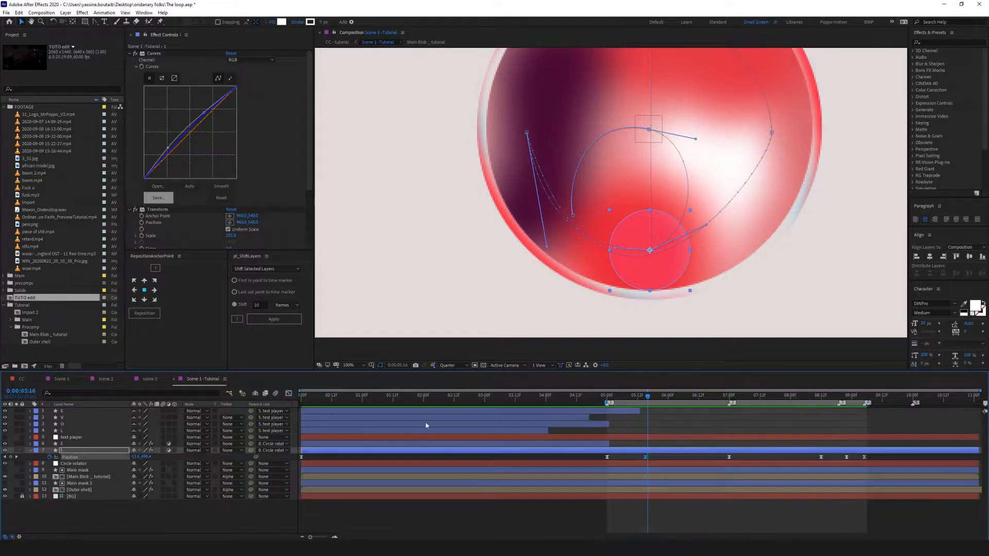
pyautogui.rightClick(647, 457)
pyautogui.click(622, 454)
pyautogui.rightClick(647, 456)
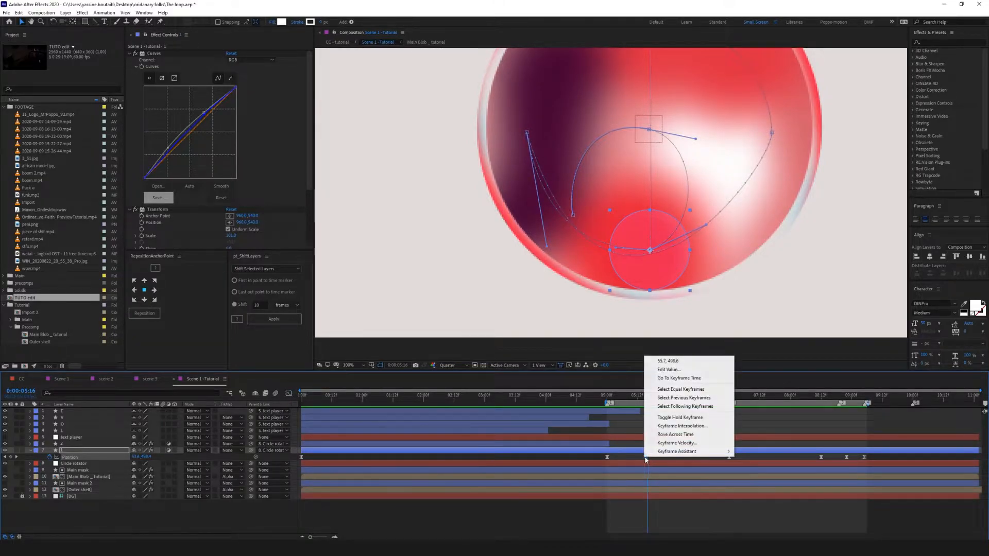
pyautogui.click(670, 436)
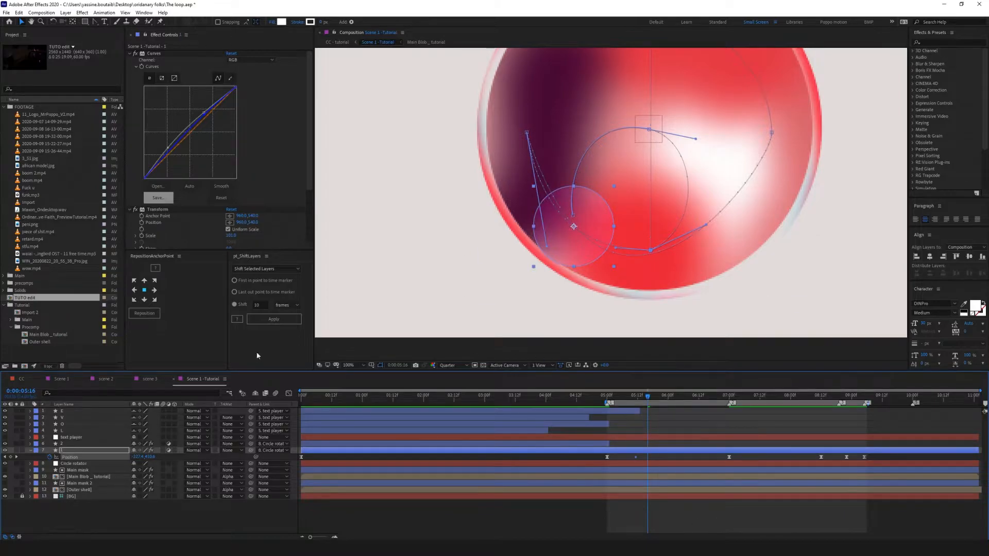
pyautogui.click(291, 393)
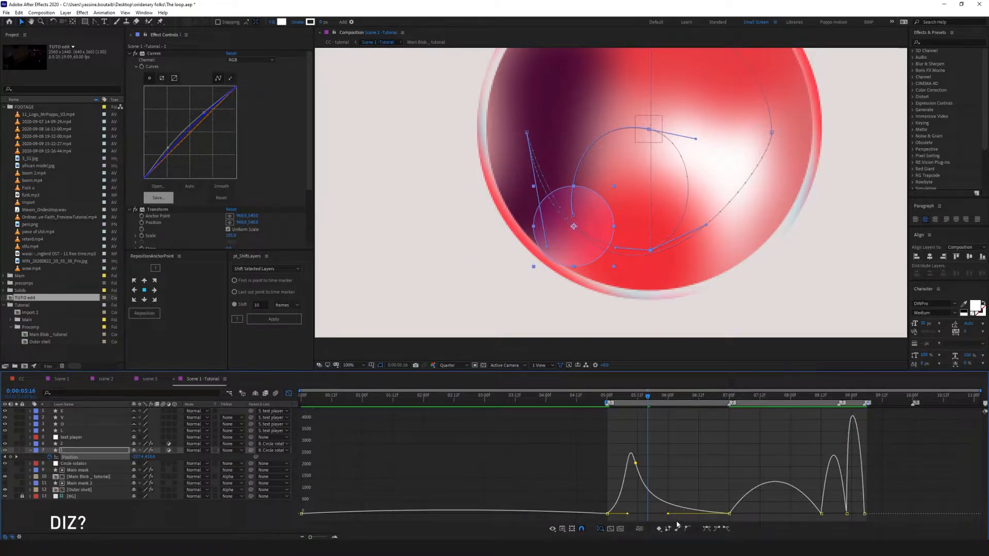
# - Preview the circle's motion from 0:00:05:00 and inspect its path and position up to the keyframe at 0:00:08:12
pyautogui.press('space')
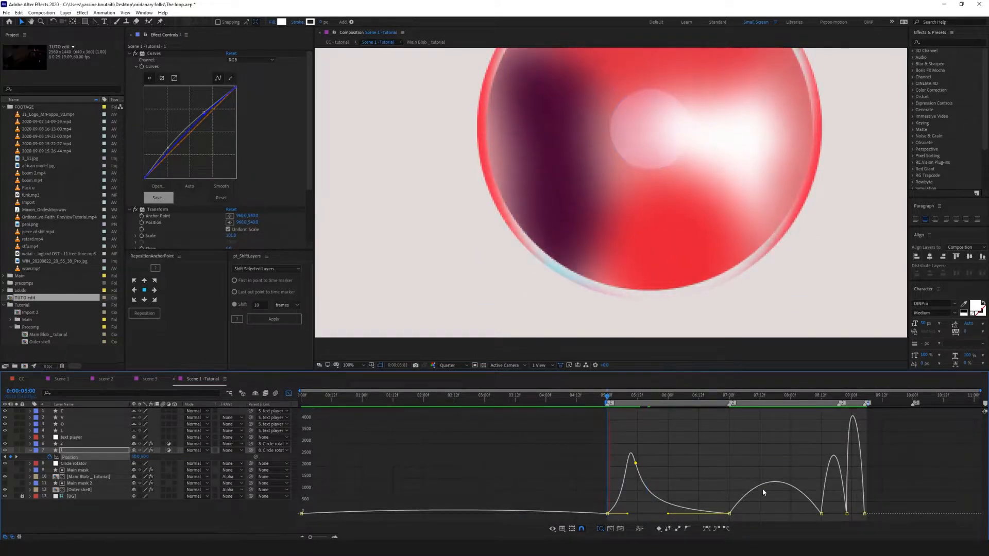
pyautogui.moveTo(659, 400); pyautogui.dragTo(713, 413)
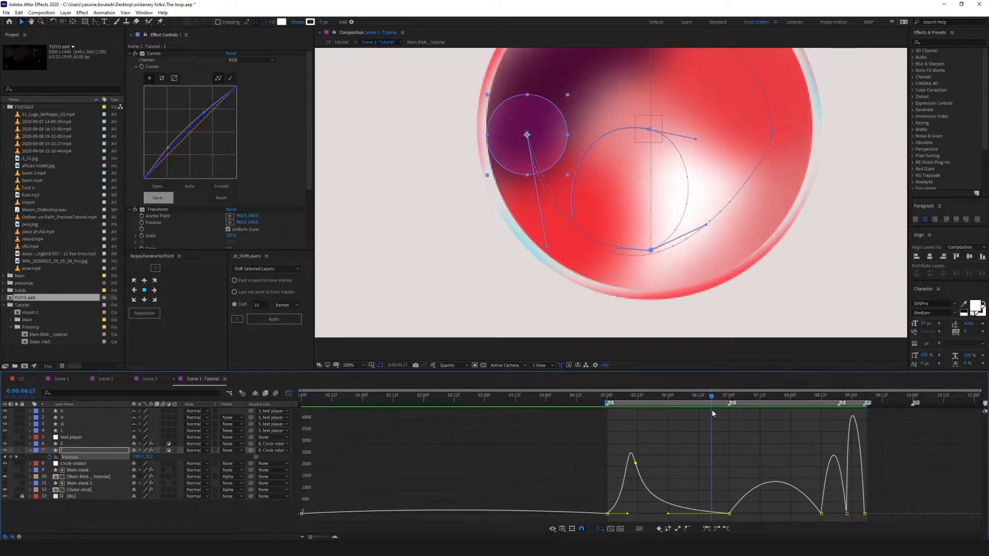
pyautogui.moveTo(639, 472)
pyautogui.moveTo(710, 513)
pyautogui.moveTo(650, 251); pyautogui.dragTo(711, 207)
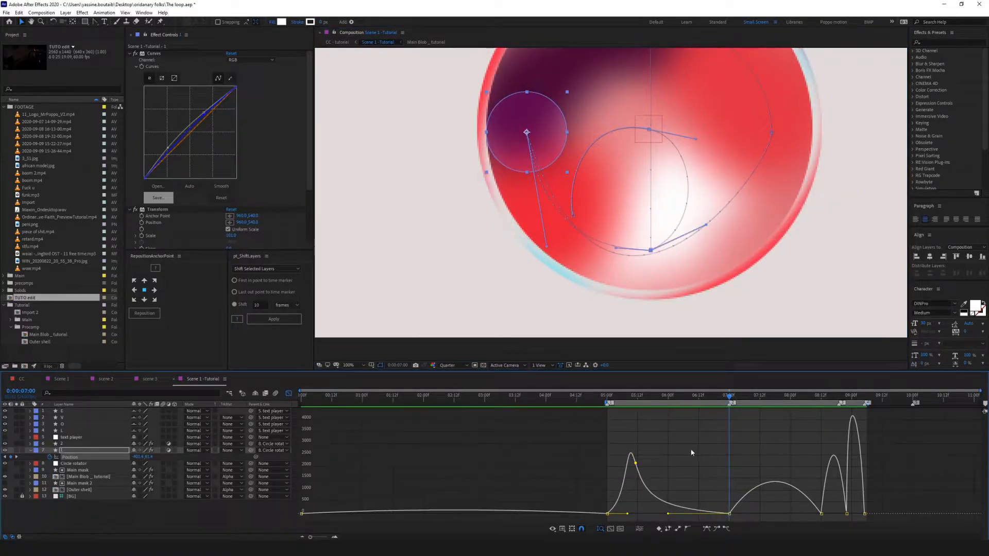
pyautogui.click(609, 400)
pyautogui.press('space')
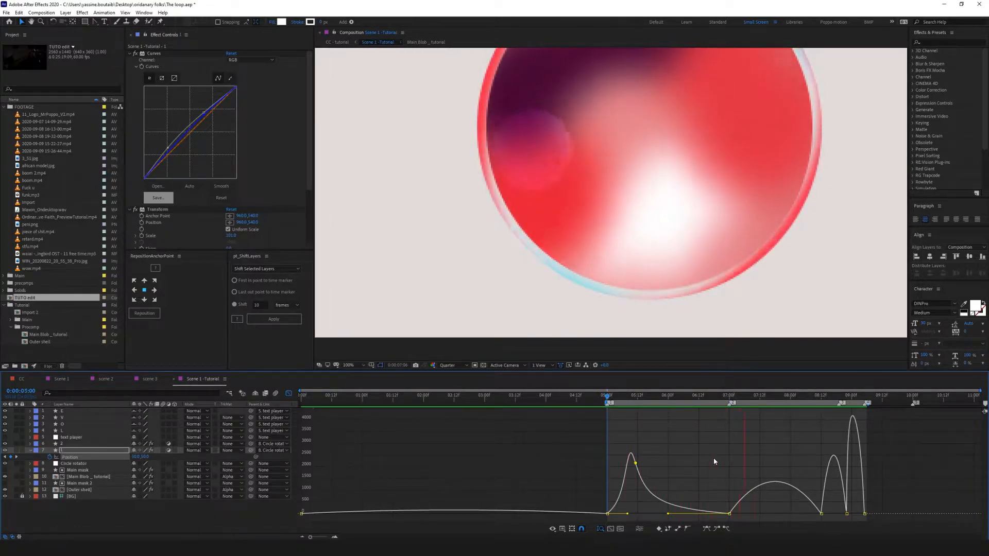
pyautogui.moveTo(723, 398); pyautogui.dragTo(823, 437)
# - Make the right-edge Position keyframe at 0:00:08:12 rove across time
pyautogui.press('space')
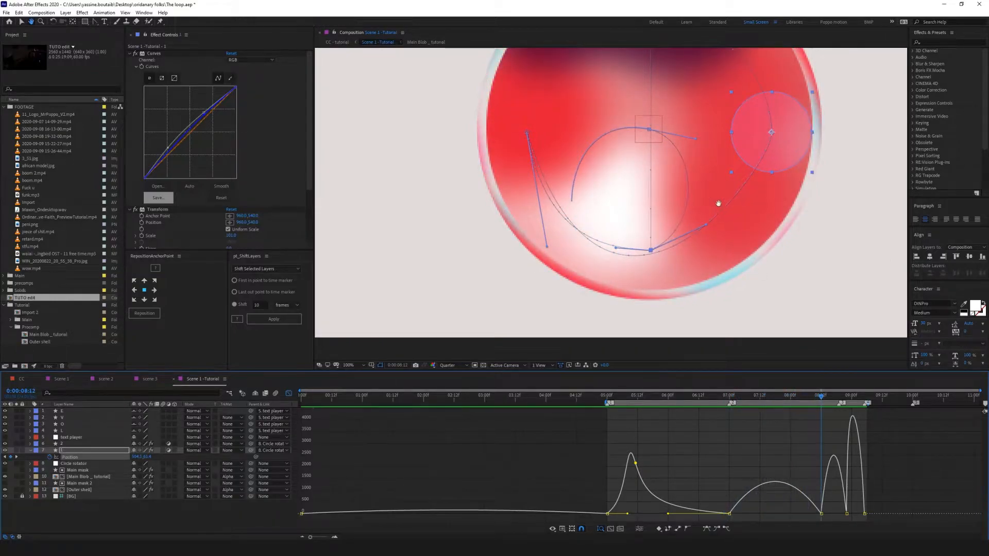
pyautogui.moveTo(647, 55); pyautogui.dragTo(675, 123)
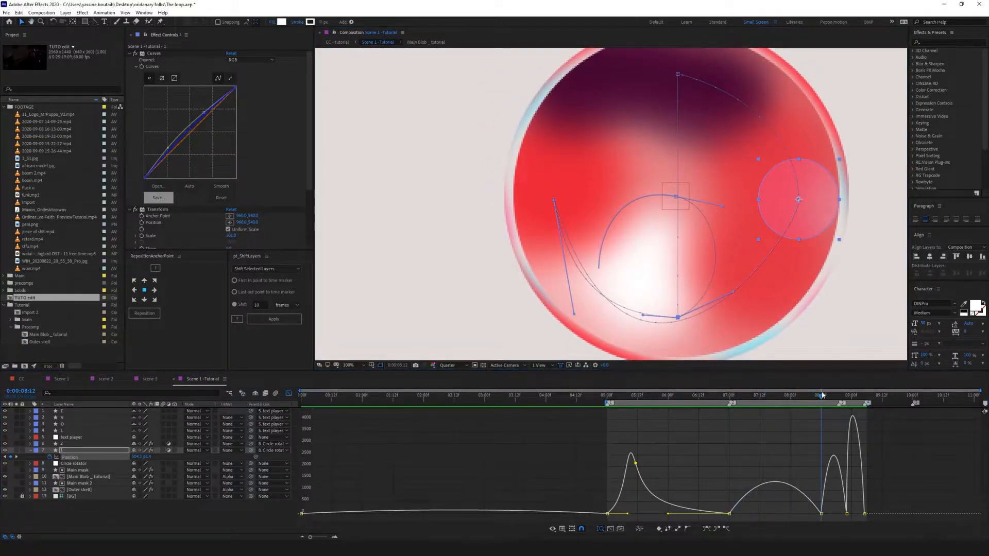
pyautogui.click(822, 514)
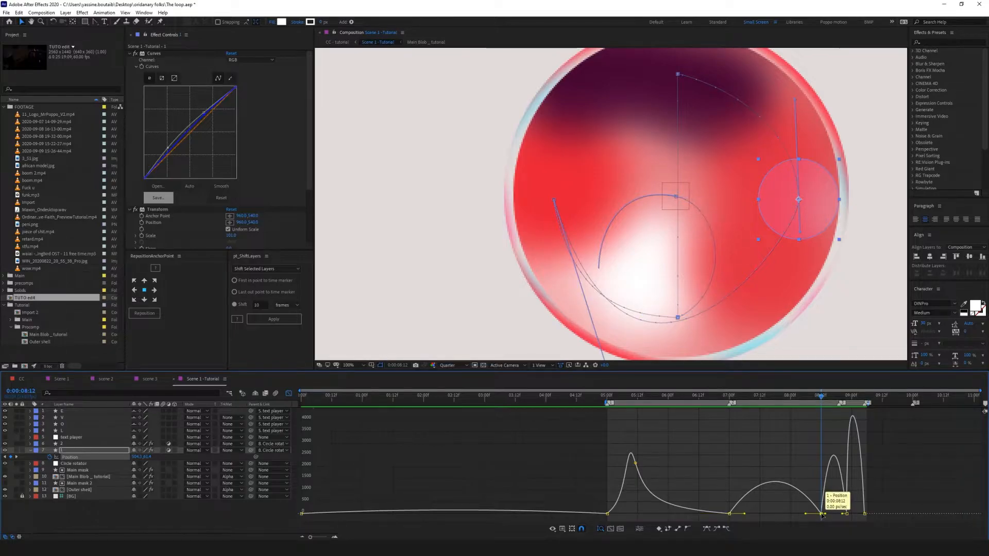
pyautogui.rightClick(823, 514)
pyautogui.click(853, 492)
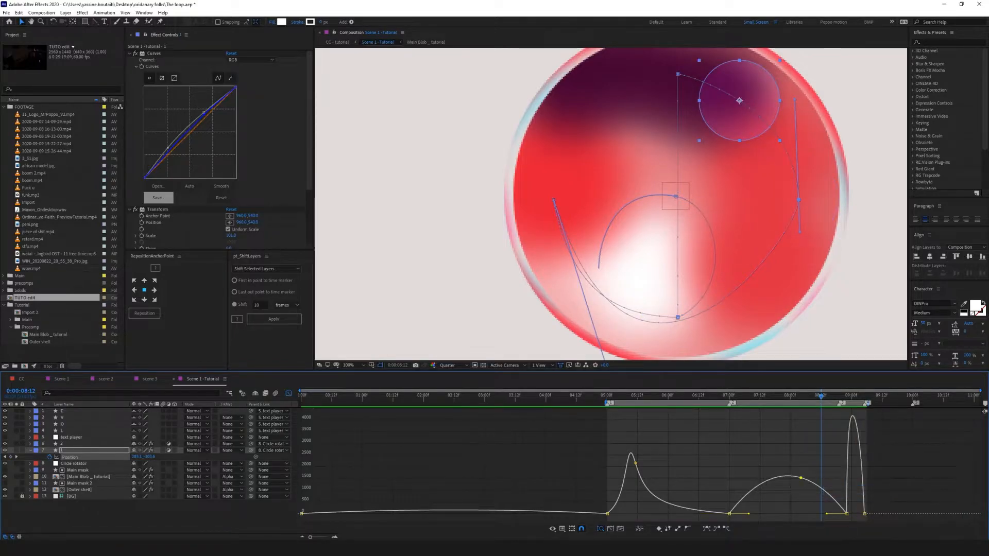
# - Lengthen the outgoing ease of the Position keyframe at 0:00:07:00 and preview the motion from 0:00:05:01
pyautogui.moveTo(748, 514); pyautogui.dragTo(830, 517)
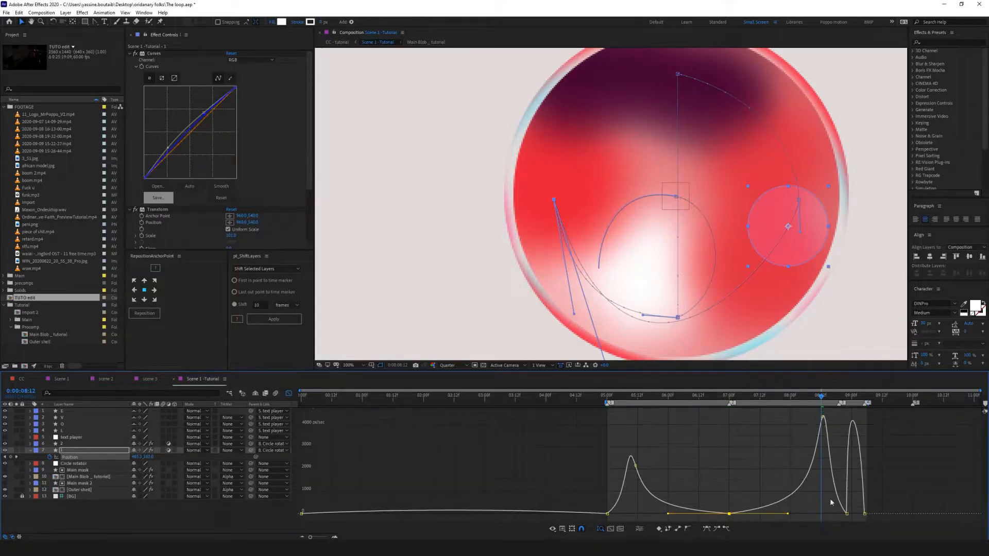
pyautogui.moveTo(822, 397); pyautogui.dragTo(610, 400)
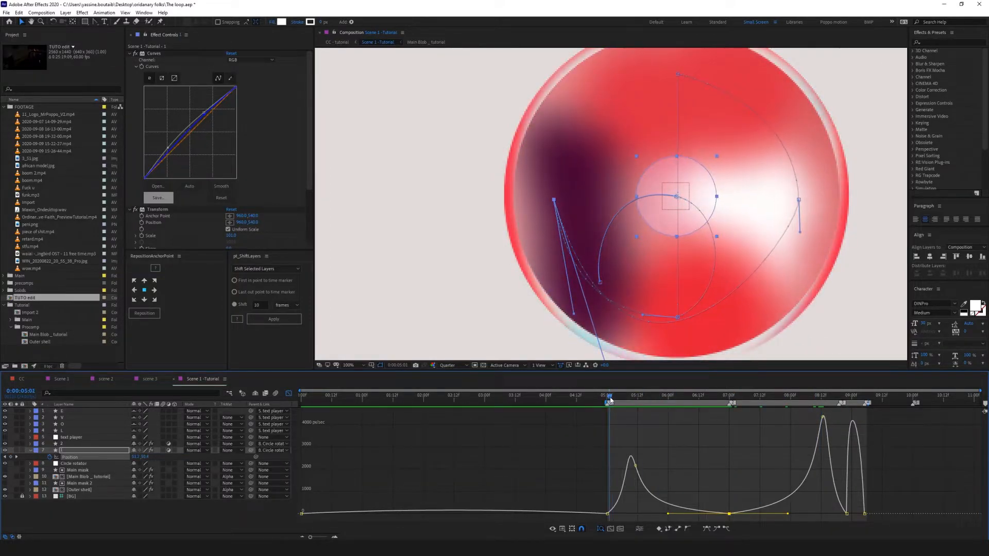
pyautogui.press('space')
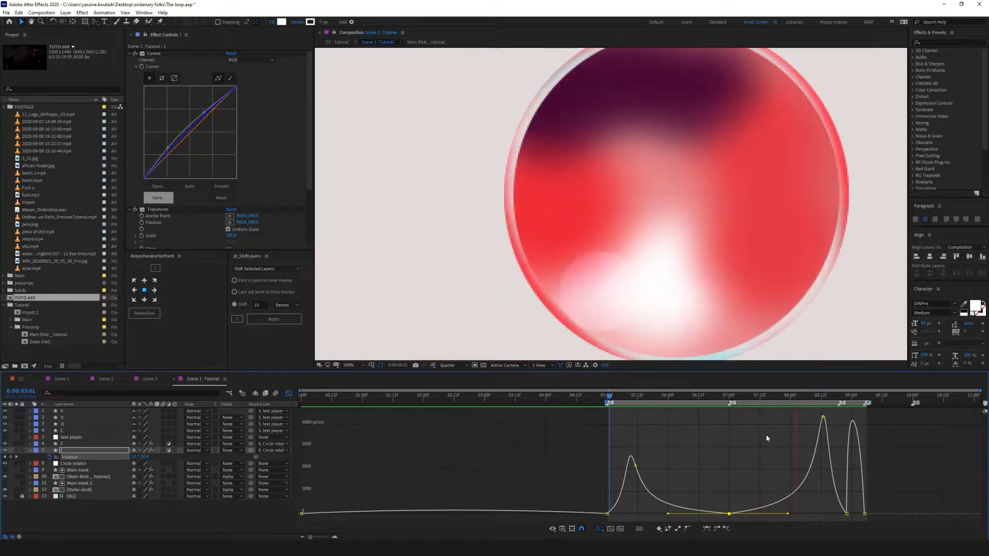
pyautogui.click(823, 397)
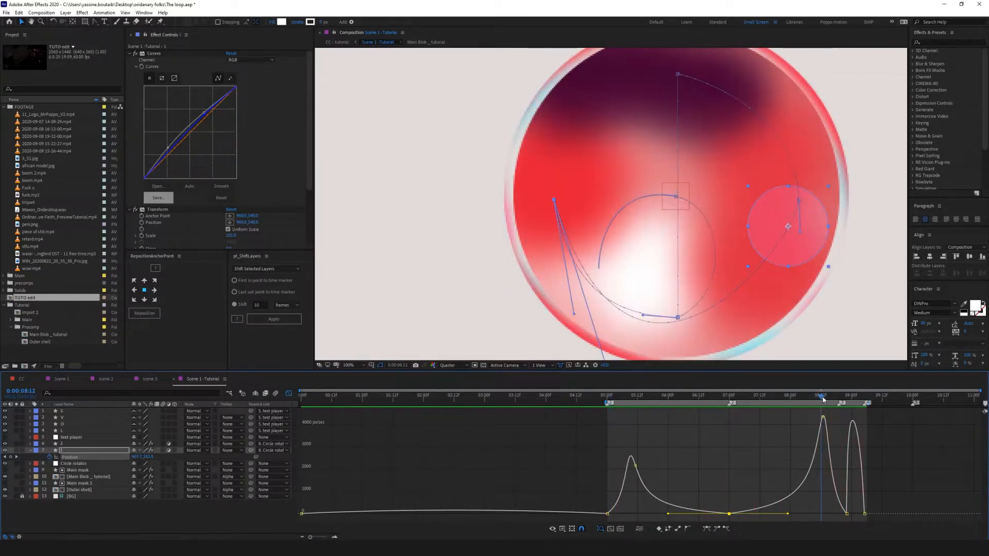
pyautogui.moveTo(815, 394)
pyautogui.mouseDown()
pyautogui.moveTo(807, 398)
pyautogui.moveTo(817, 399)
pyautogui.mouseUp()
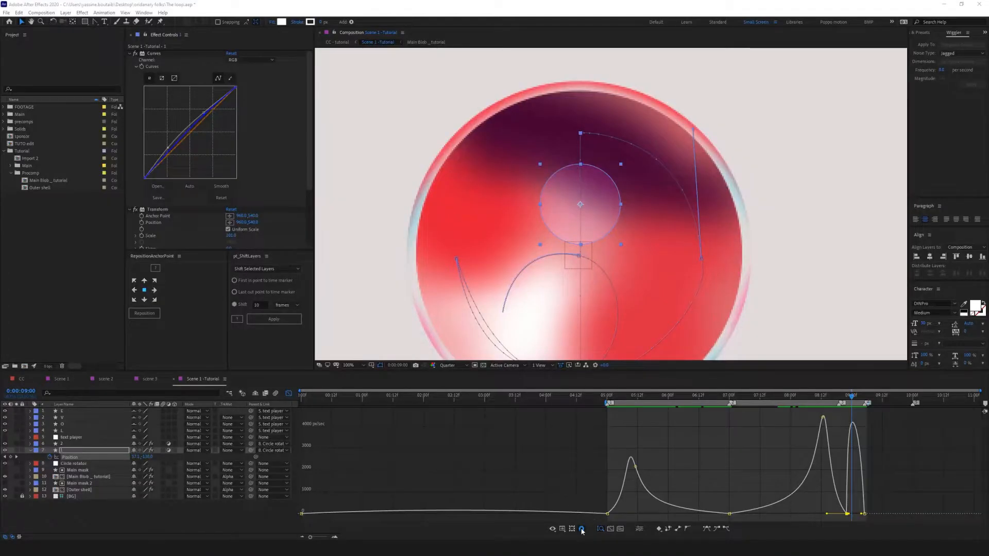
# - Review the circle's motion along its path from 0:00:05:10 to 0:00:08:21
pyautogui.moveTo(608, 396); pyautogui.dragTo(633, 396)
pyautogui.moveTo(603, 202); pyautogui.dragTo(607, 158)
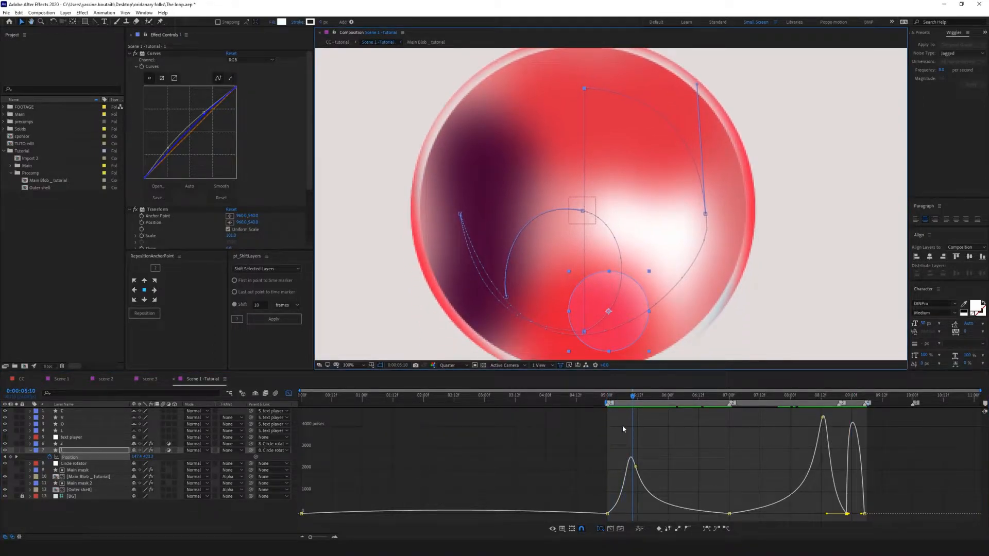
pyautogui.moveTo(611, 400); pyautogui.dragTo(844, 437)
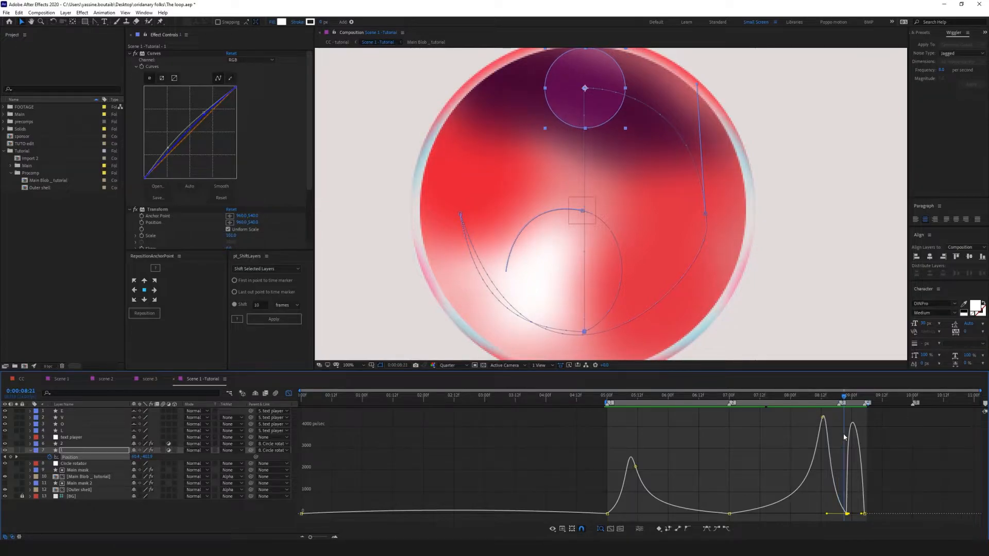
# - Reshape the speed curve between the Position keyframes at 0:00:08:22 and 0:00:09:05 to peak sharply at its end, and preview it
pyautogui.press('k')
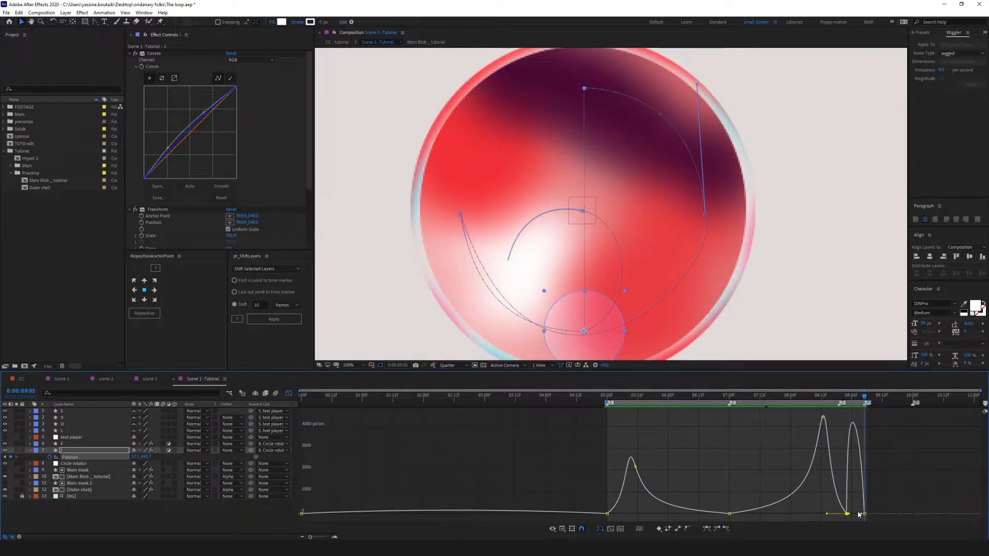
pyautogui.moveTo(851, 515); pyautogui.dragTo(866, 517)
pyautogui.moveTo(848, 396); pyautogui.dragTo(823, 402)
pyautogui.press('space')
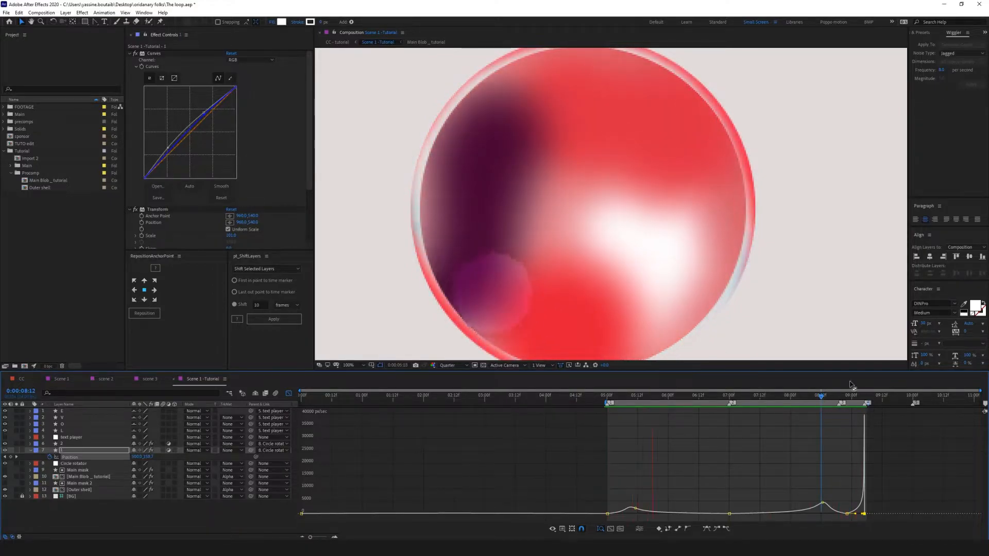
# - At 0:00:09:12, move the circle straight up near the blob's top and lengthen that Position keyframe's incoming ease
pyautogui.click(865, 398)
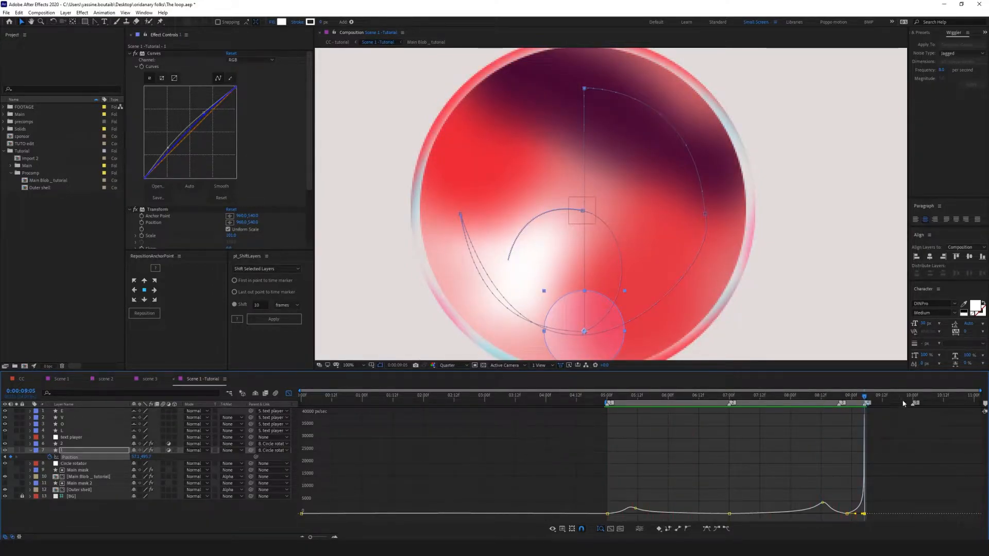
pyautogui.click(883, 398)
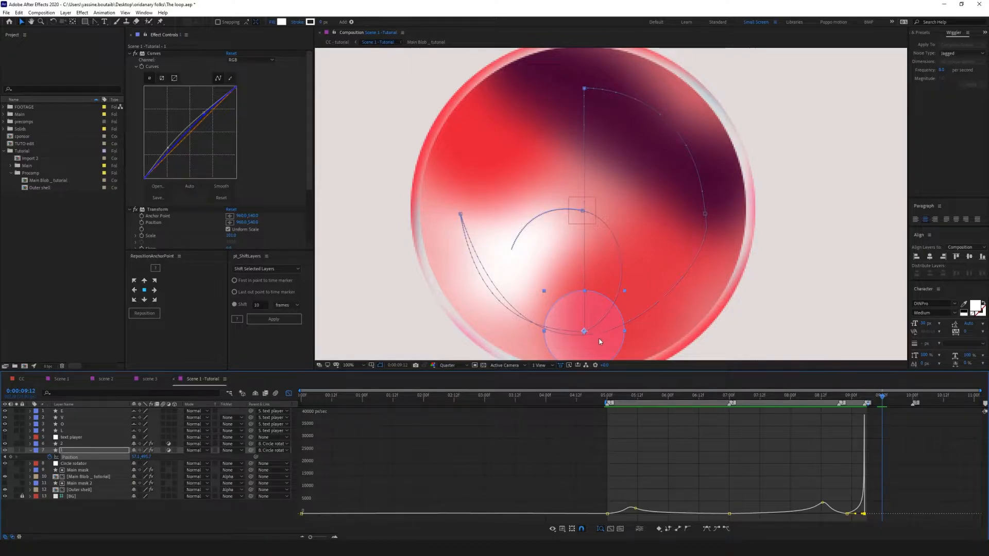
pyautogui.moveTo(595, 344); pyautogui.dragTo(594, 126)
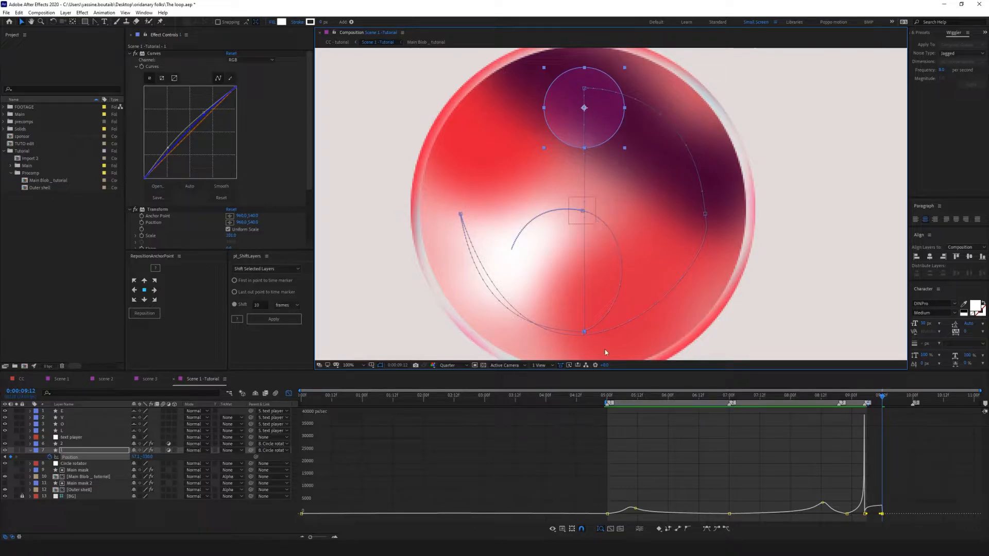
pyautogui.scroll(-2, 605, 354)
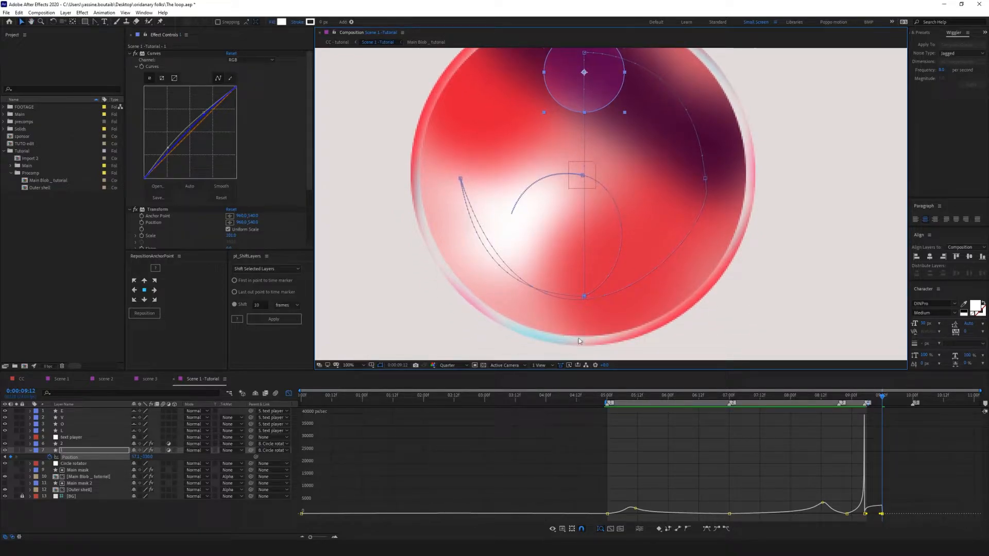
pyautogui.moveTo(613, 184); pyautogui.dragTo(601, 243)
pyautogui.moveTo(599, 151); pyautogui.dragTo(601, 162)
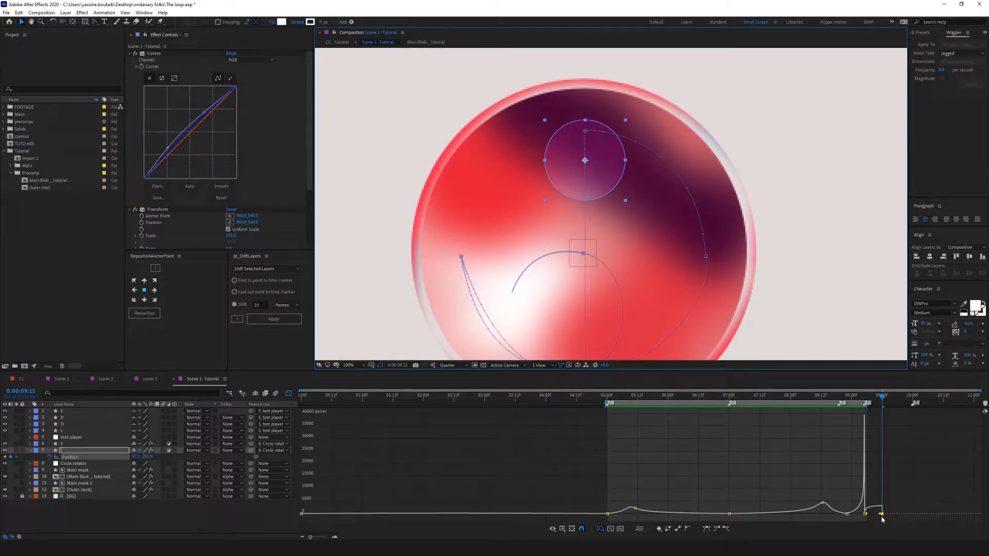
pyautogui.moveTo(881, 515); pyautogui.dragTo(874, 515)
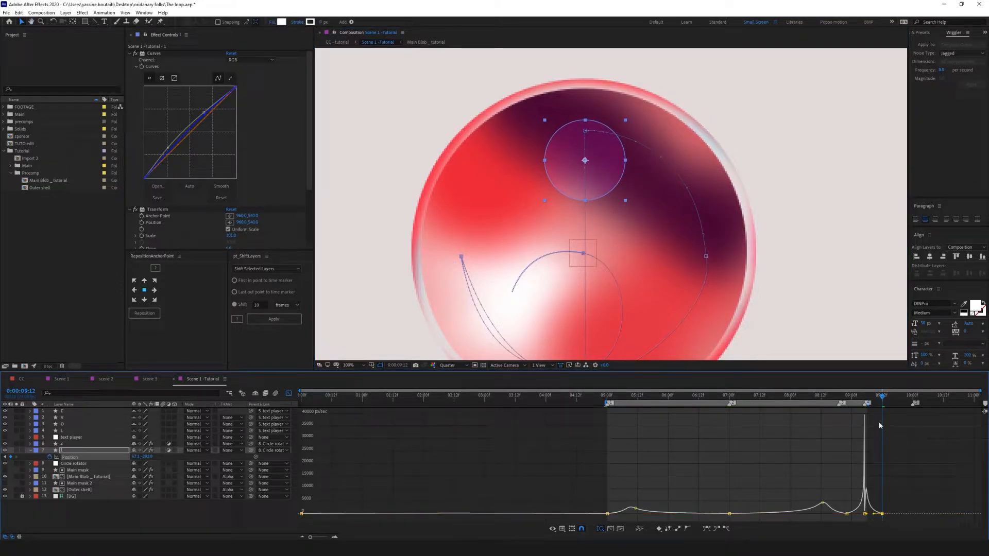
# - At 0:00:09:23, move the circle down to just below the blob's centre, and end the work area at 0:00:09:14
pyautogui.moveTo(885, 402); pyautogui.dragTo(911, 402)
pyautogui.press('h')
pyautogui.moveTo(629, 242); pyautogui.dragTo(643, 153)
pyautogui.moveTo(607, 81); pyautogui.dragTo(606, 191)
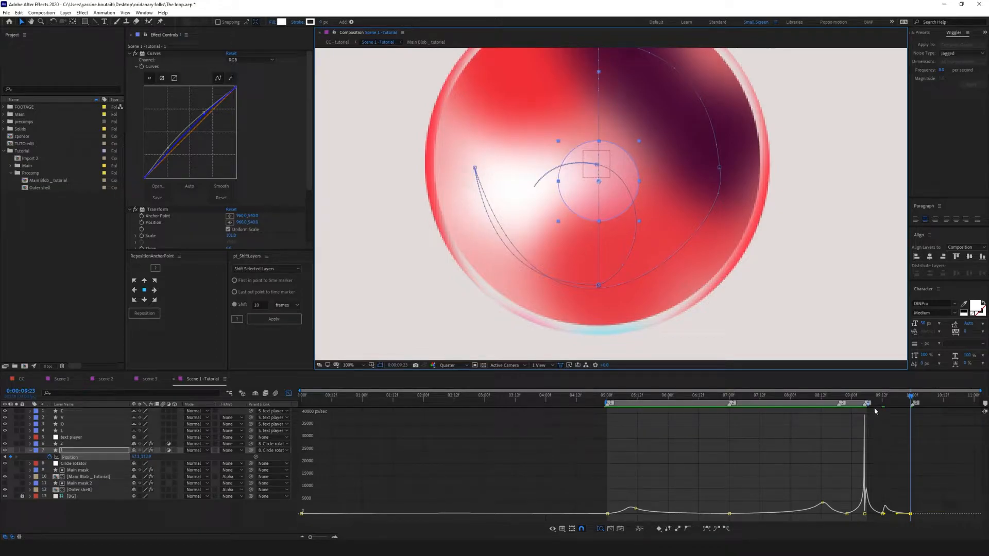
pyautogui.moveTo(899, 401); pyautogui.dragTo(888, 398)
pyautogui.press('n')
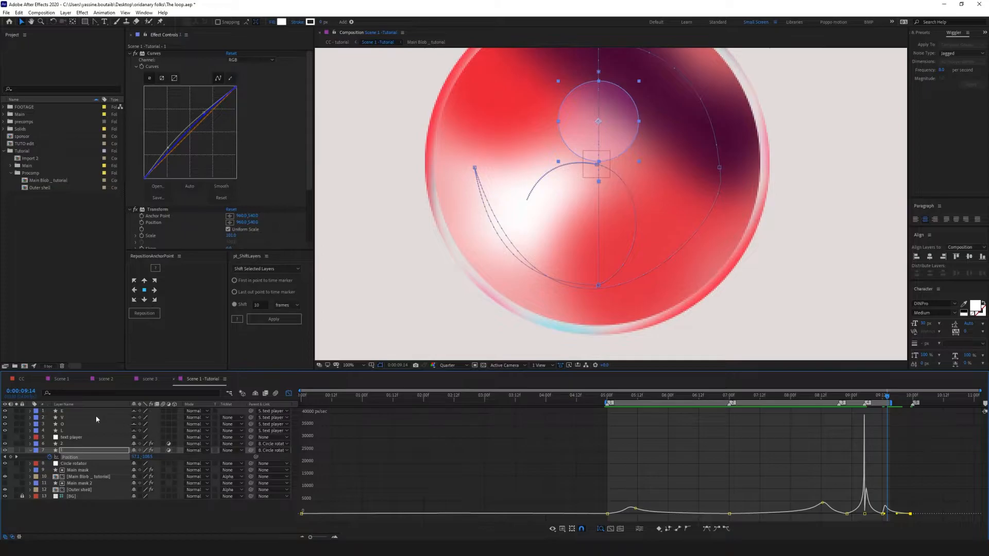
# - Check the circle's motion in the CC composition up to 0:00:10:12, and preview it again in the Scene 1 -Tutorial composition
pyautogui.click(21, 378)
pyautogui.moveTo(585, 398); pyautogui.dragTo(607, 464)
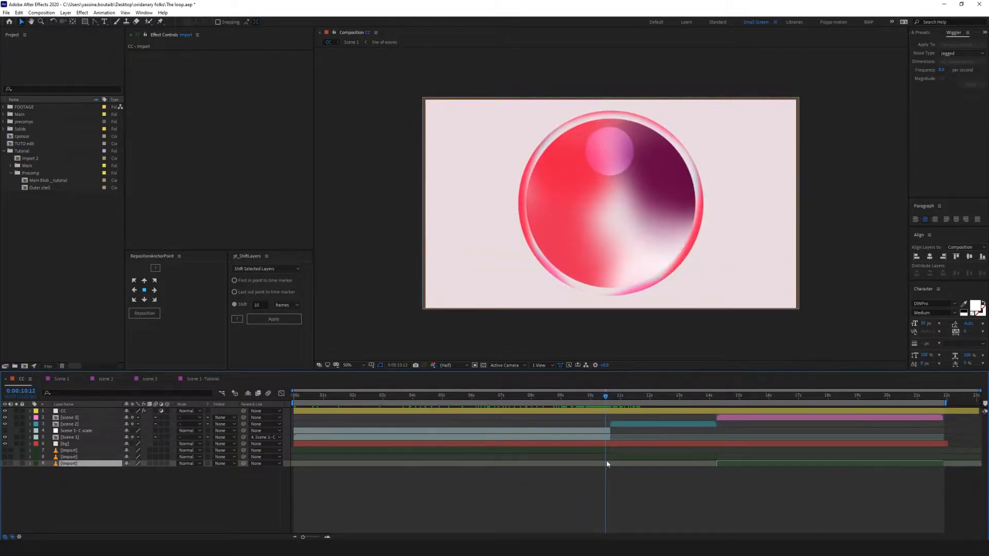
pyautogui.click(204, 379)
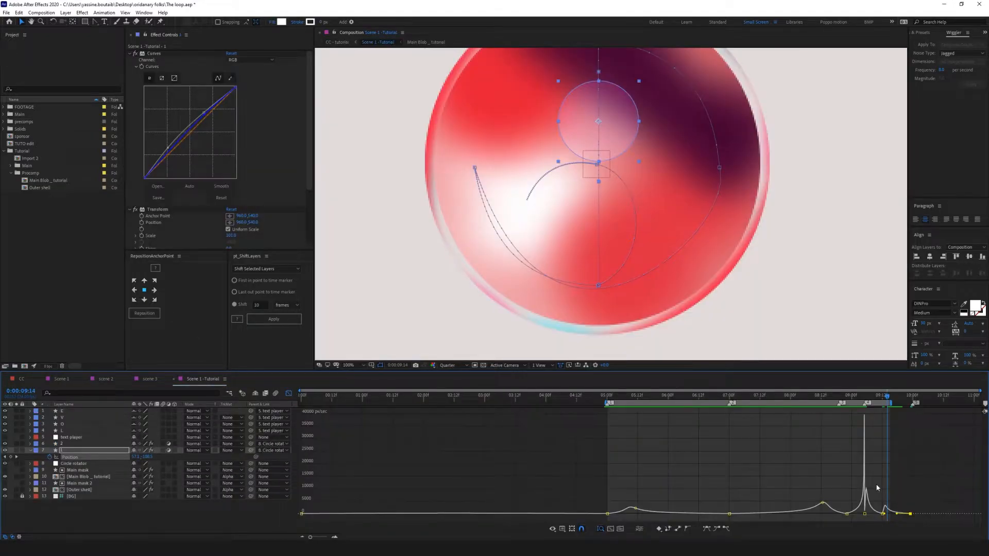
pyautogui.press('space')
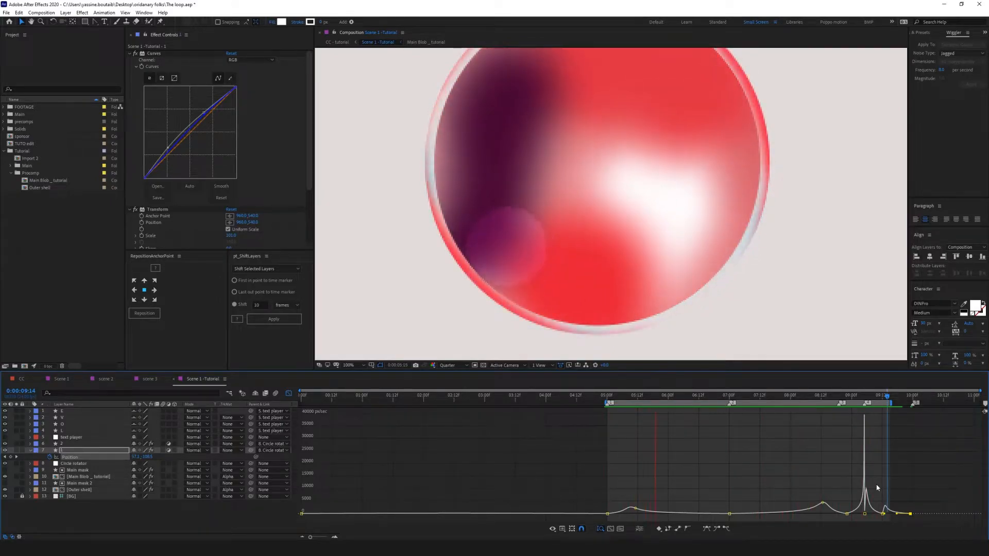
# - Shift the last two Position keyframes to start at 0:00:10:01 and extend the work area past them to about 0:00:10:05
pyautogui.click(887, 396)
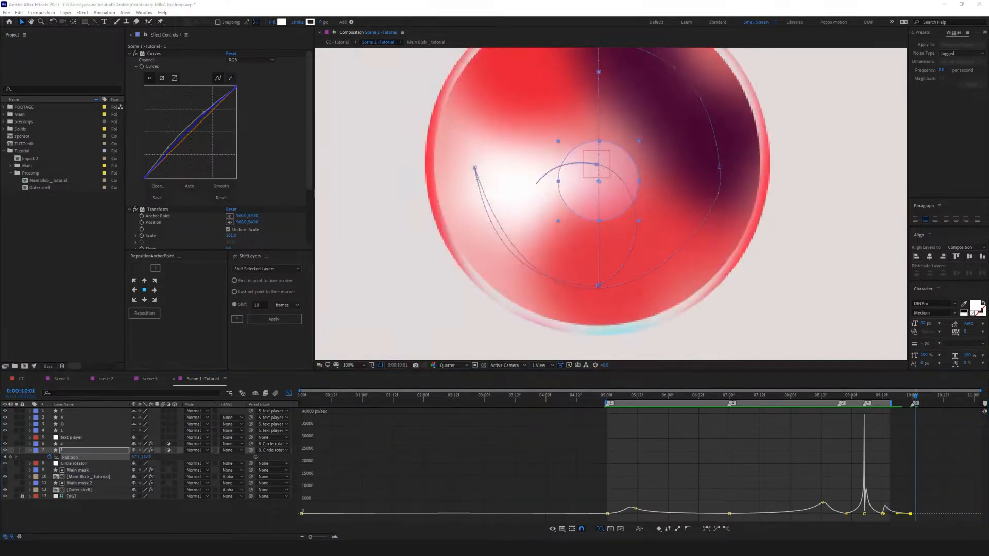
pyautogui.click(923, 496)
pyautogui.moveTo(879, 520); pyautogui.dragTo(917, 517)
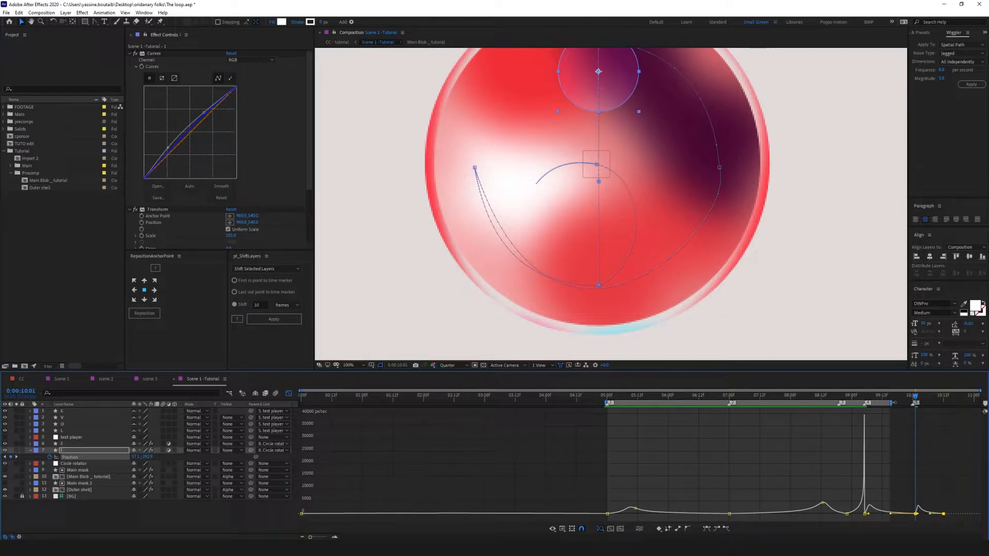
pyautogui.moveTo(893, 402); pyautogui.dragTo(930, 403)
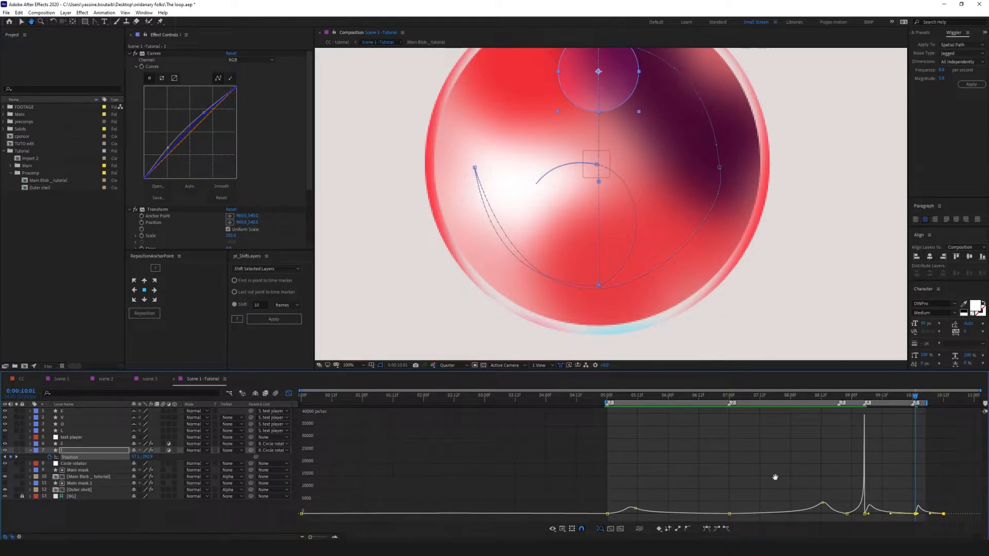
# - Move the last Position keyframe to just past 0:00:11:00, and preview with the work area extended to 0:00:10:12
pyautogui.moveTo(964, 492); pyautogui.dragTo(978, 514)
pyautogui.moveTo(930, 407); pyautogui.dragTo(946, 404)
pyautogui.press('space')
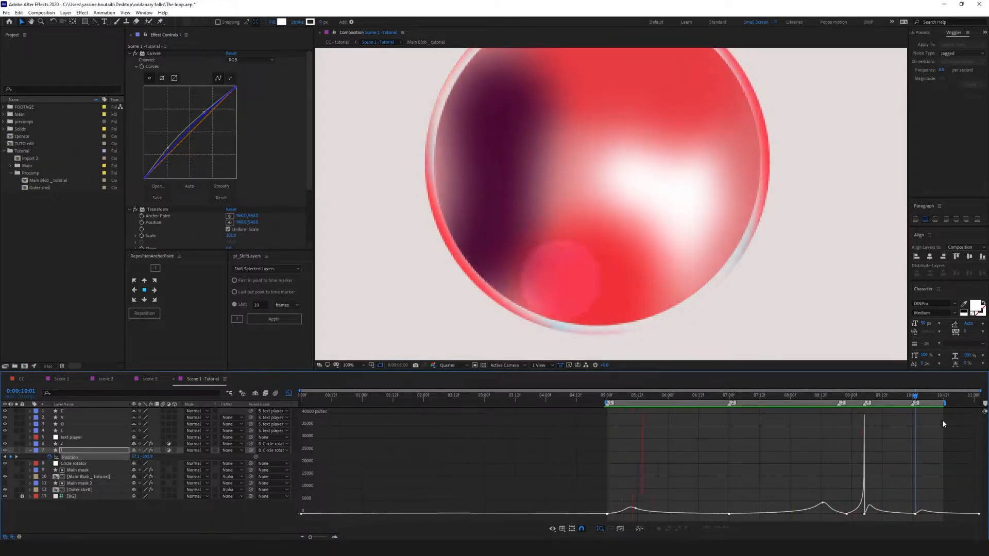
# - Preview the motion with the work area ending at about 0:00:10:04, and scrub back to 0:00:07:04
pyautogui.click(928, 396)
pyautogui.moveTo(929, 397); pyautogui.dragTo(924, 397)
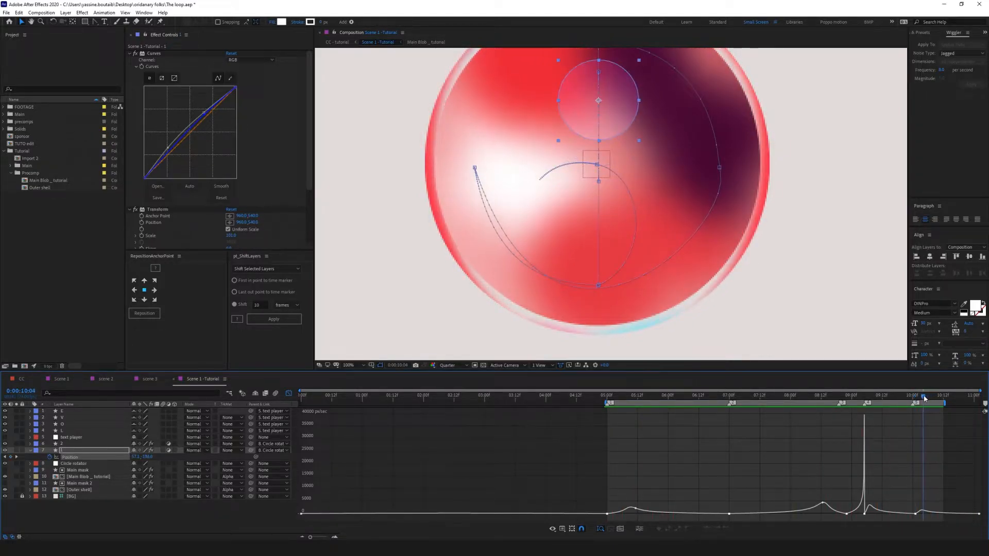
pyautogui.press('space')
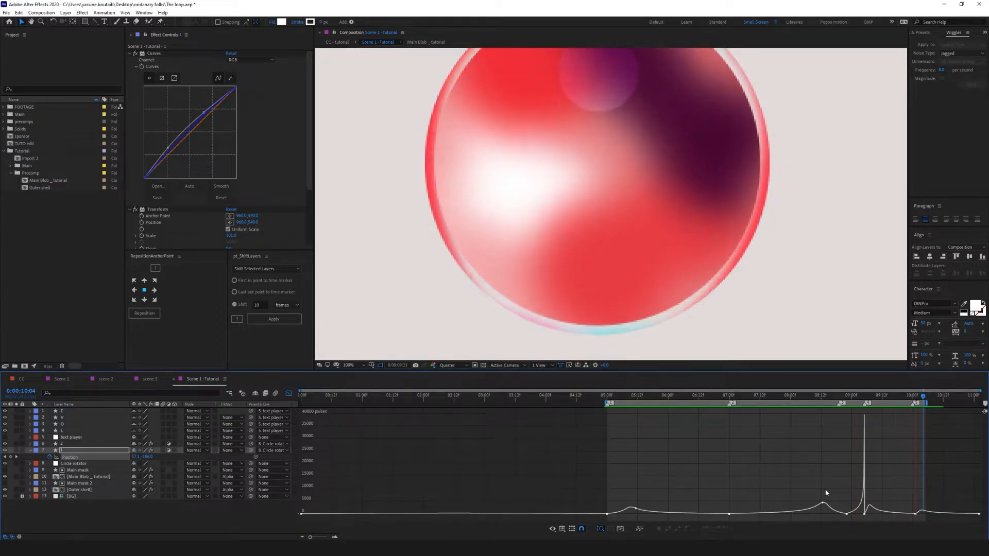
pyautogui.click(918, 397)
pyautogui.moveTo(917, 396); pyautogui.dragTo(739, 398)
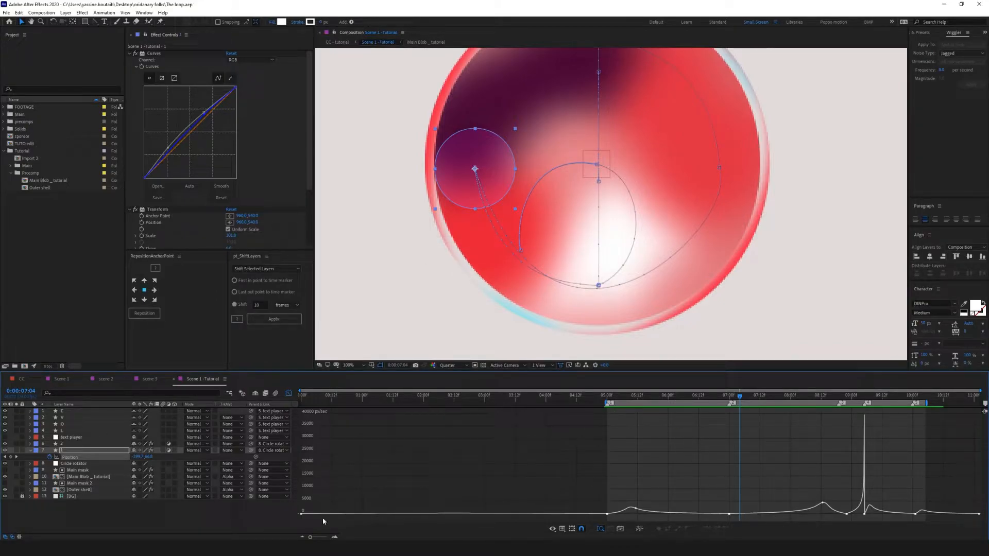
# - Inspect the Scene 1 layer's Position and Scale keyframes in the CC composition, and return to the Scene 1 -Tutorial composition
pyautogui.click(142, 524)
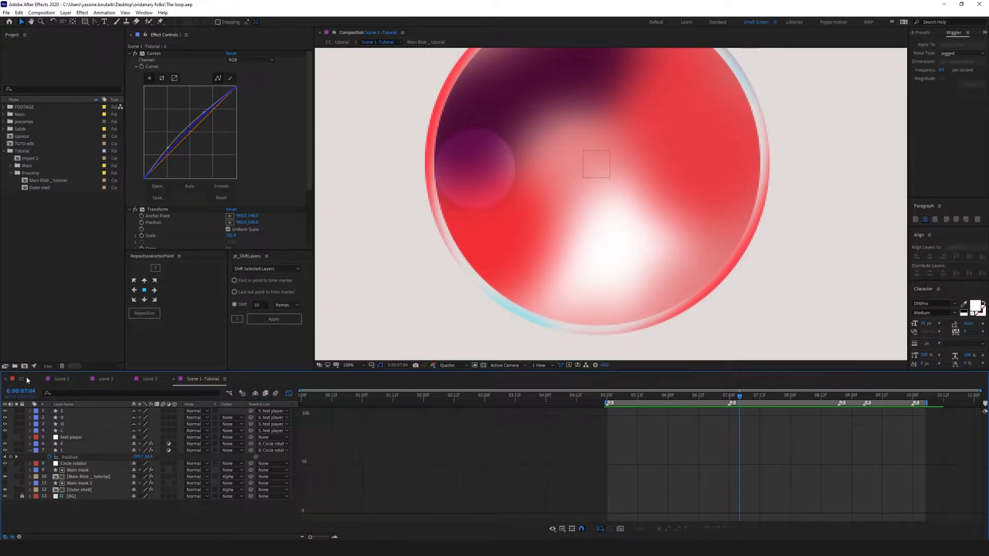
pyautogui.click(22, 379)
pyautogui.moveTo(591, 398); pyautogui.dragTo(533, 445)
pyautogui.click(70, 438)
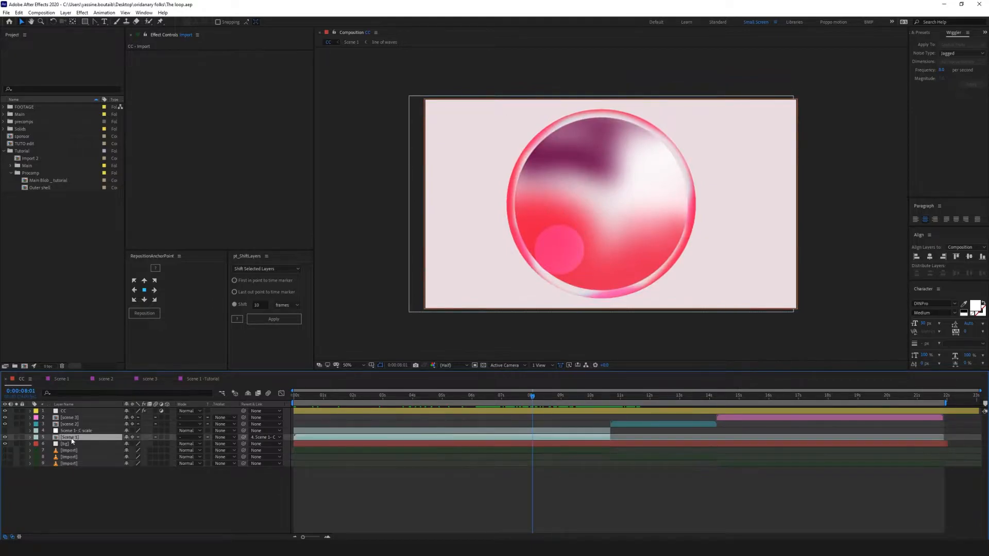
pyautogui.press('u')
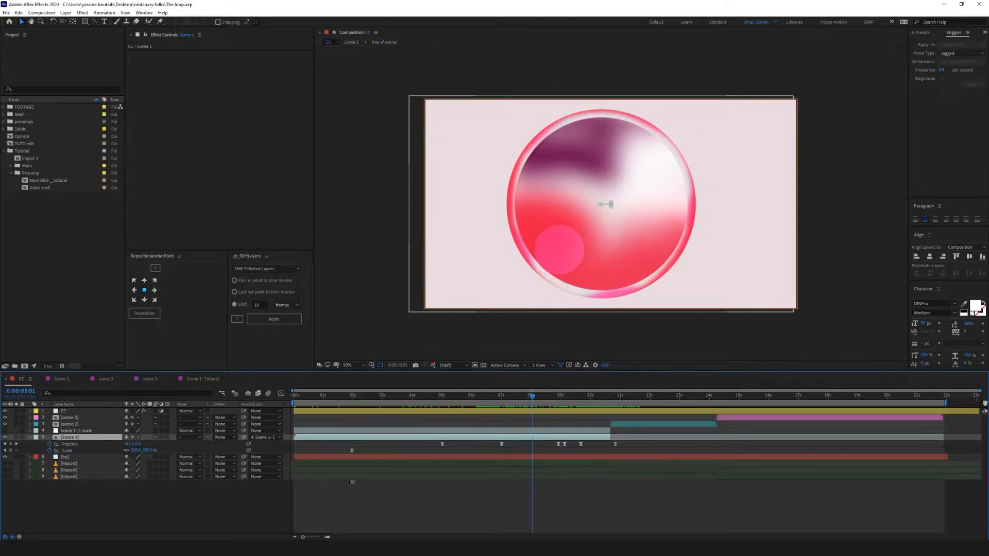
pyautogui.click(532, 526)
pyautogui.click(201, 379)
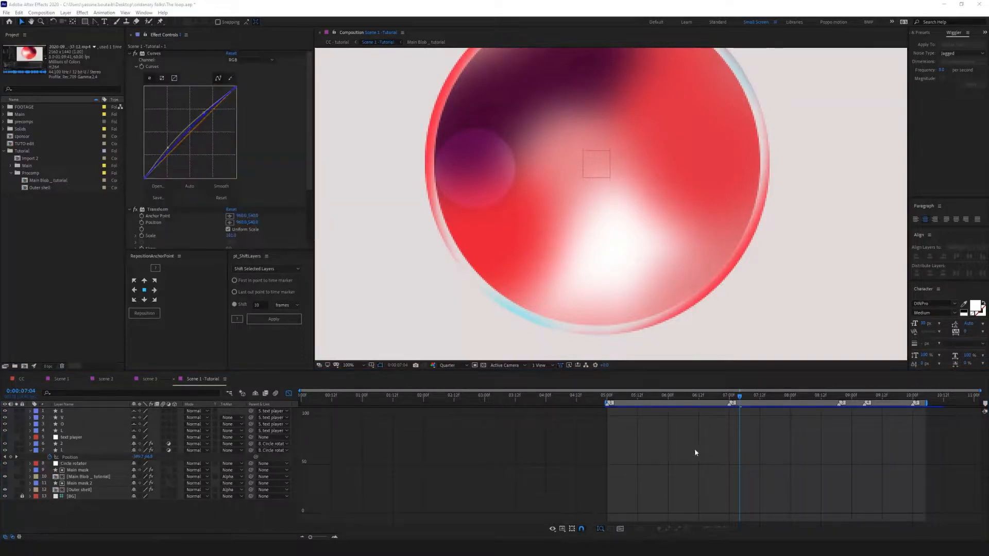
# - Select all Position keyframes of the circle layer, reopen their speed graph and review the motion up to 0:00:10:03
pyautogui.click(288, 394)
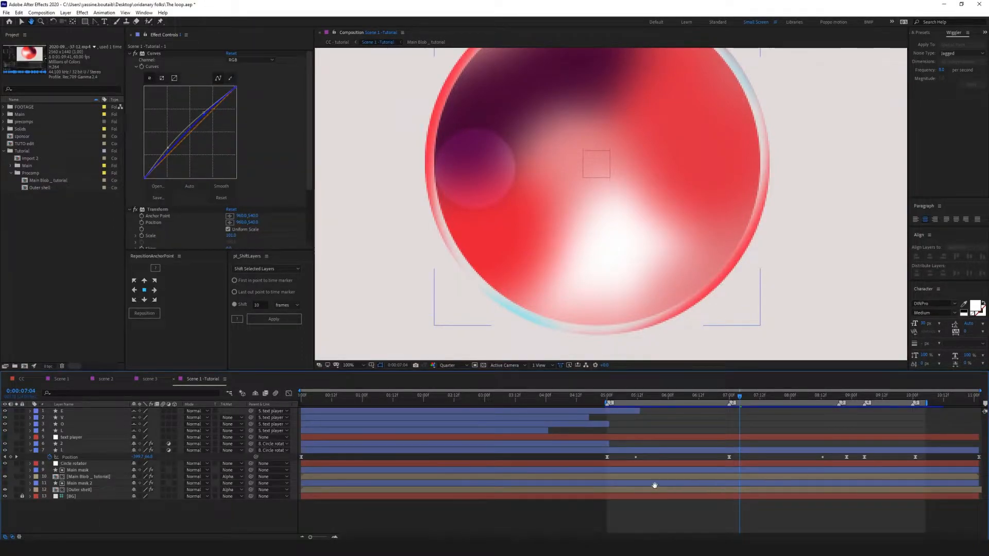
pyautogui.click(915, 396)
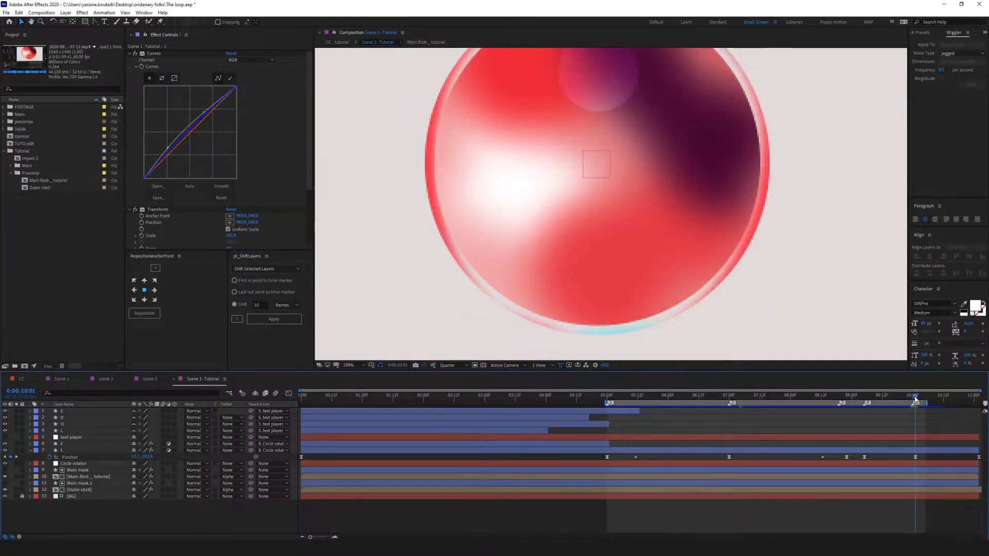
pyautogui.click(95, 458)
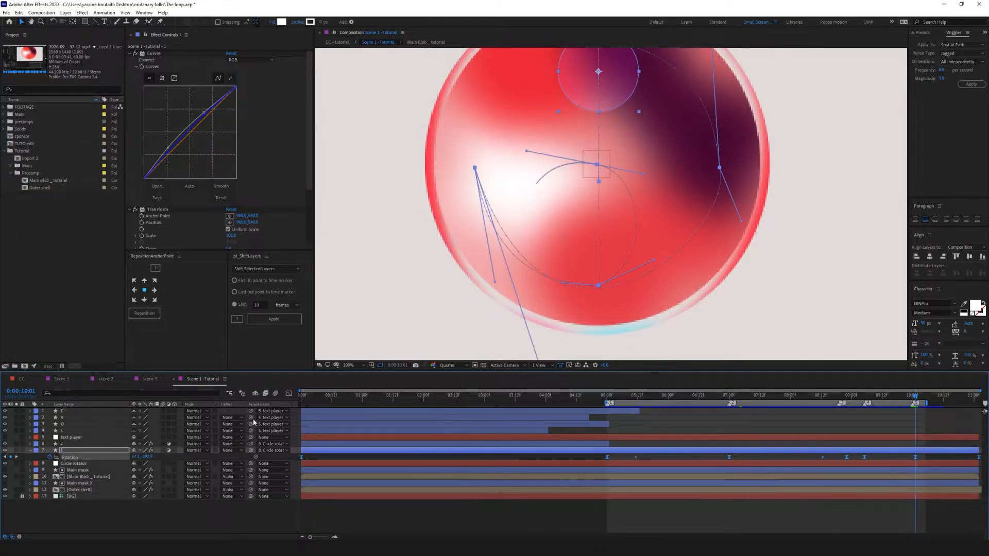
pyautogui.click(289, 394)
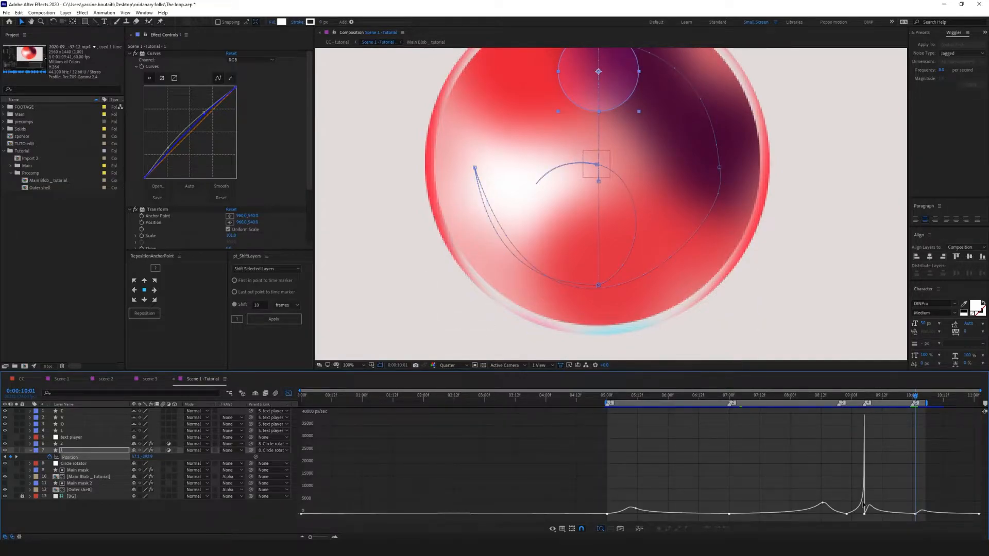
pyautogui.moveTo(853, 399); pyautogui.dragTo(921, 410)
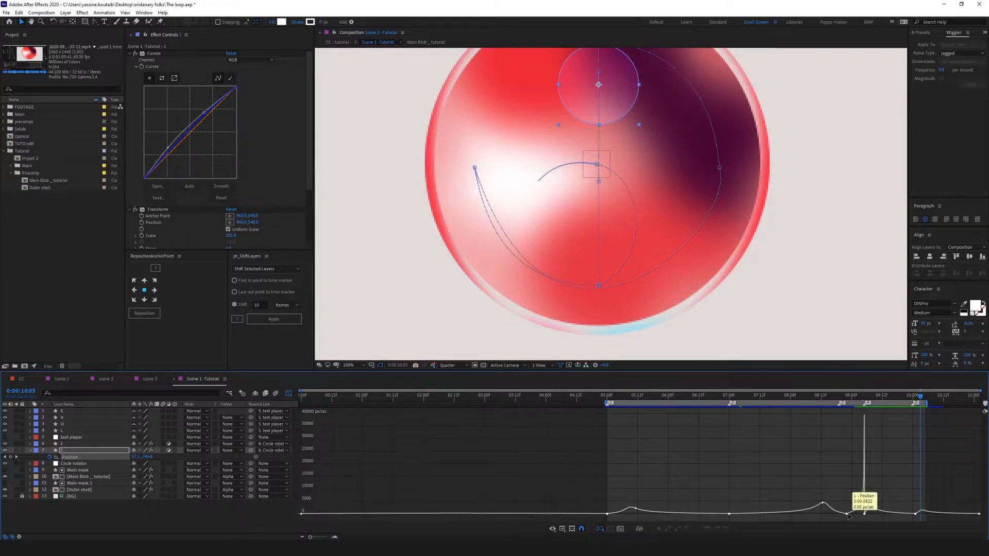
# - Lengthen the outgoing ease of the Position keyframe at 0:00:10:01 so the speed peaks close to the last keyframe
pyautogui.click(959, 514)
pyautogui.moveTo(923, 517); pyautogui.dragTo(947, 518)
pyautogui.moveTo(968, 499); pyautogui.dragTo(982, 437)
pyautogui.moveTo(918, 500); pyautogui.dragTo(948, 516)
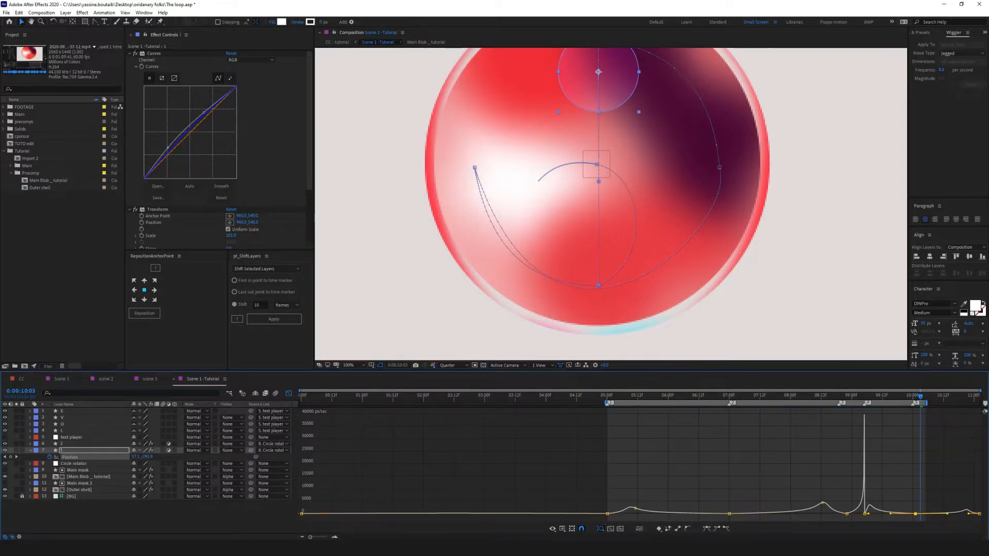
# - Extend the work area to about 0:00:10:20 and preview the circle's motion
pyautogui.moveTo(928, 402); pyautogui.dragTo(947, 402)
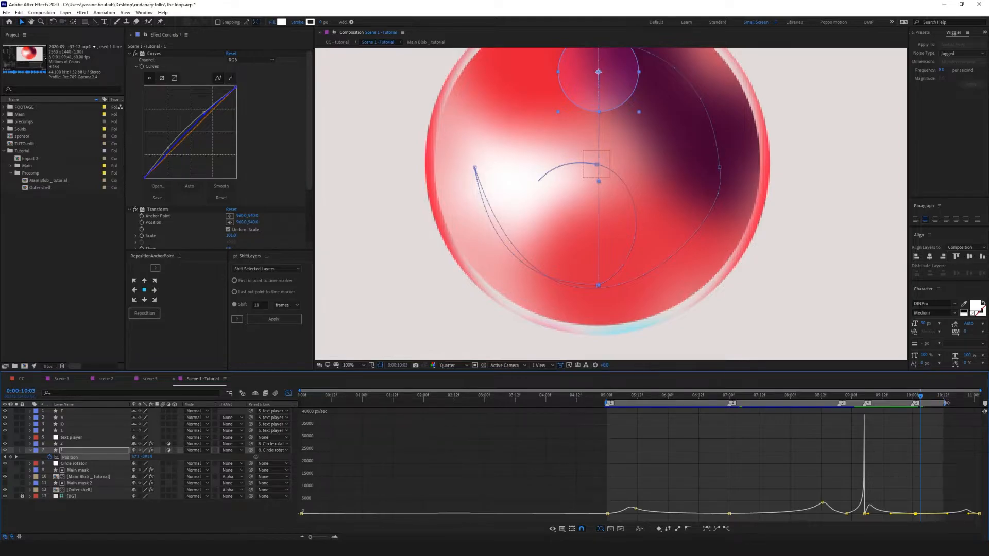
pyautogui.press('space')
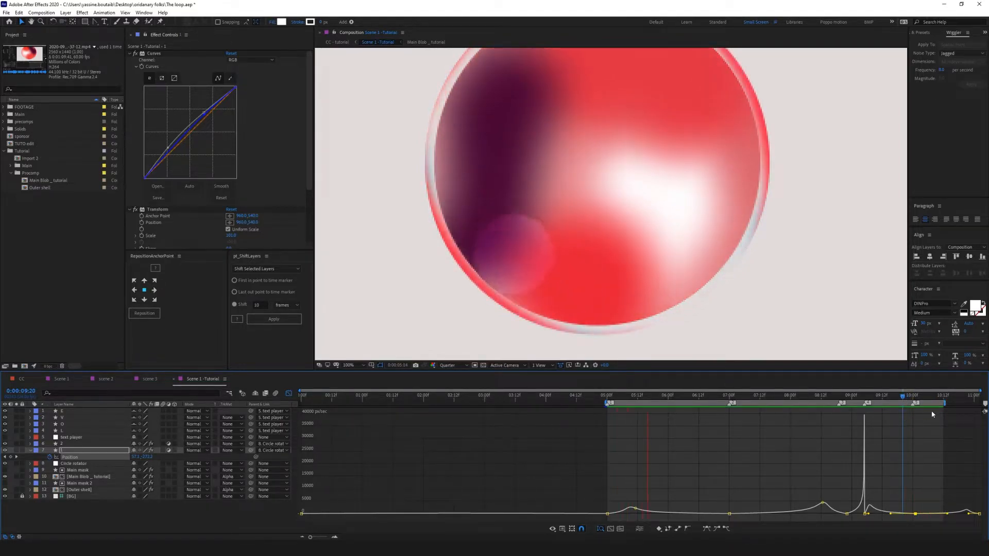
pyautogui.press('space')
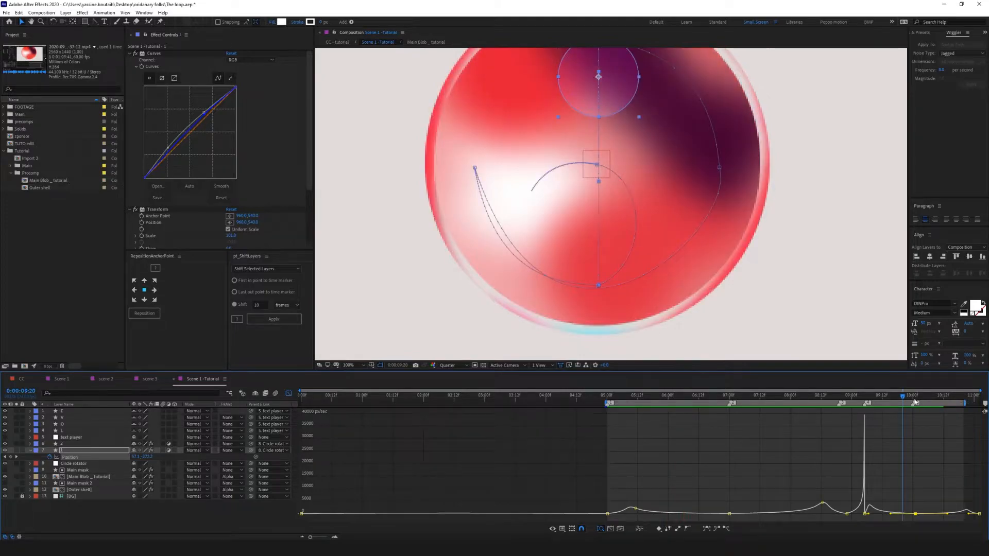
# - Preview the circle's motion, move the current time to 0:00:10:19 and save the project
pyautogui.press('space')
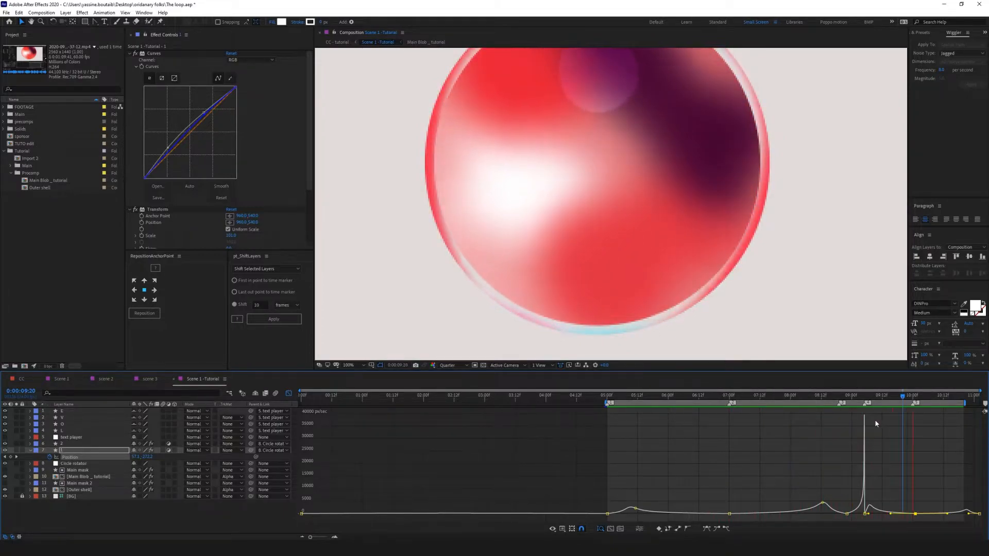
pyautogui.click(959, 397)
pyautogui.moveTo(961, 400); pyautogui.dragTo(963, 400)
pyautogui.hotkey('ctrl', 's')
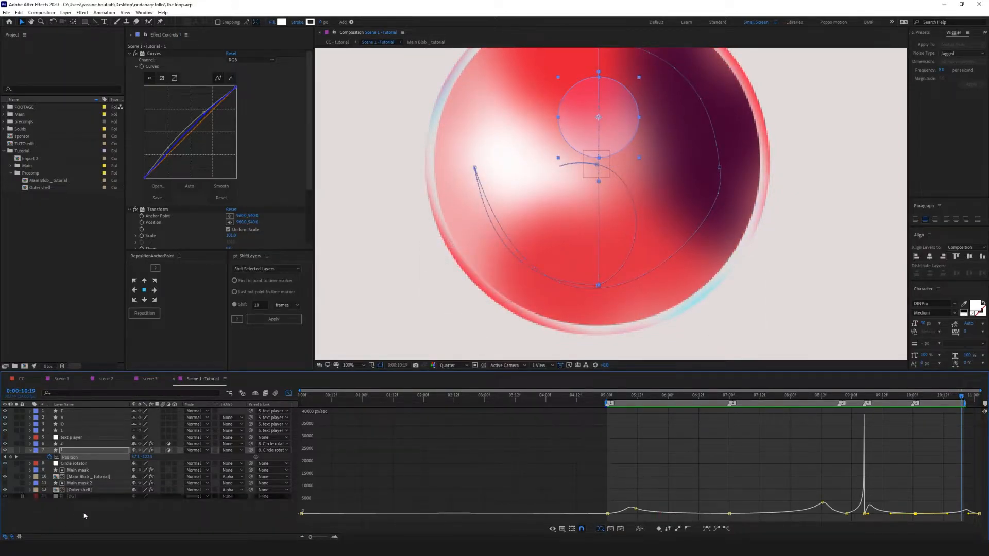
pyautogui.click(23, 510)
pyautogui.hotkey('ctrl', 'n')
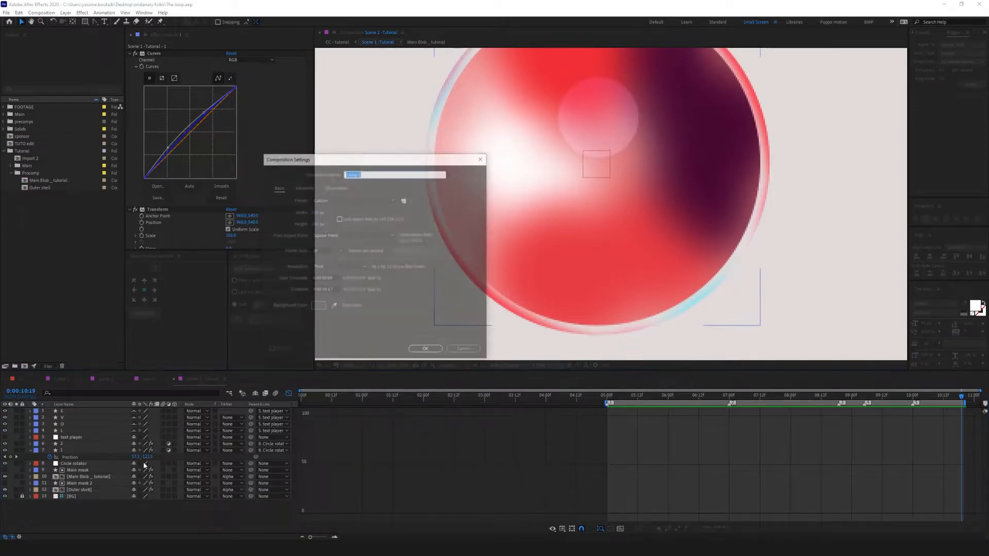
pyautogui.click(472, 352)
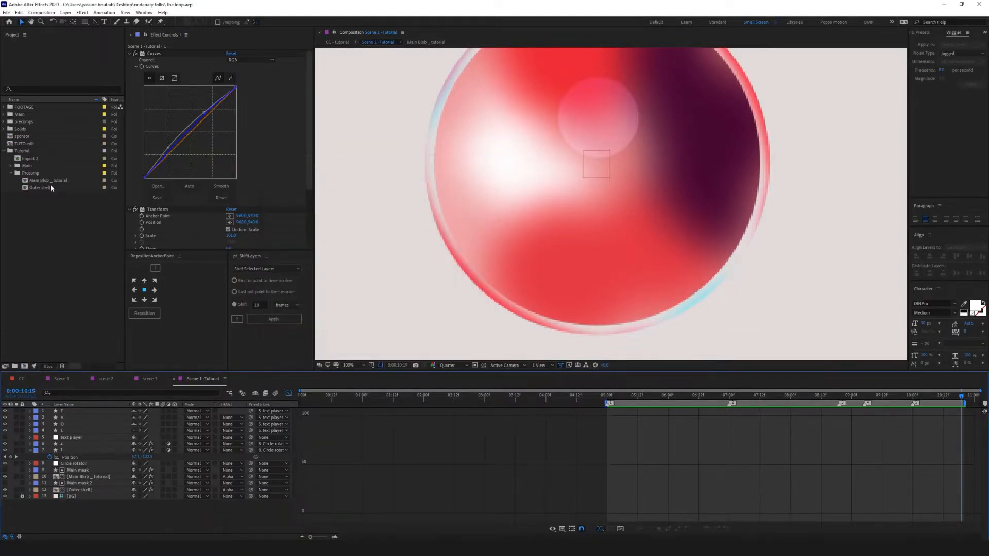
# - Open the CC - tutorial composition from the Main folder of the tutorial project items and go to its start
pyautogui.click(12, 166)
pyautogui.click(46, 174)
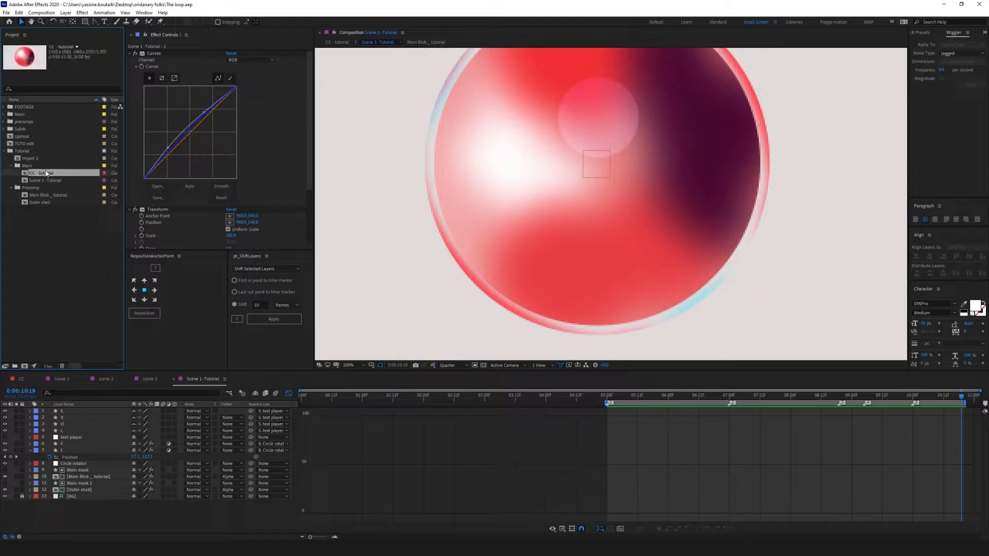
pyautogui.doubleClick(45, 174)
pyautogui.press('Home')
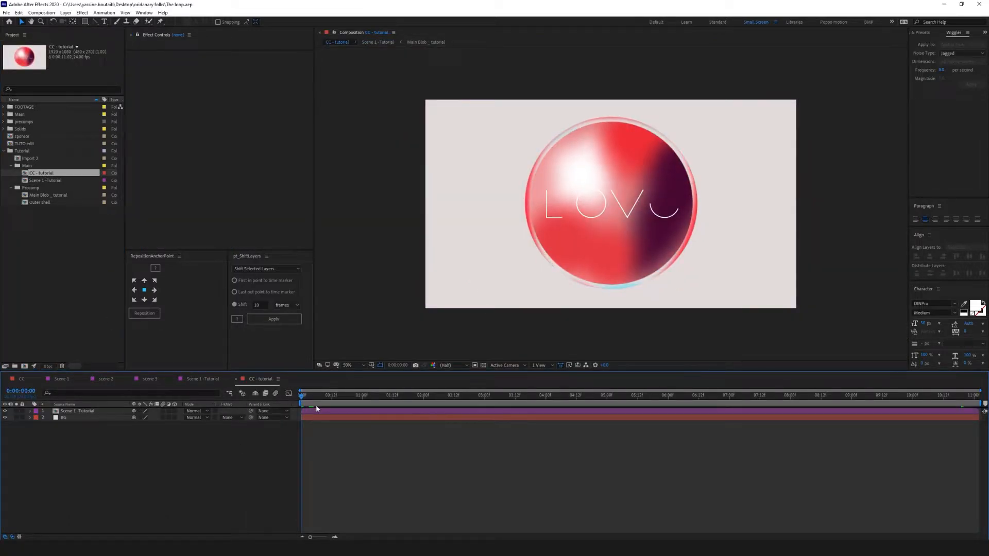
# - Add Position keyframes to the Scene 1 -Tutorial layer at 0:00:05:11, 0:00:07:00, 0:00:08:15, 0:00:09:05 and 0:00:10:00
pyautogui.moveTo(304, 398); pyautogui.dragTo(636, 404)
pyautogui.click(637, 412)
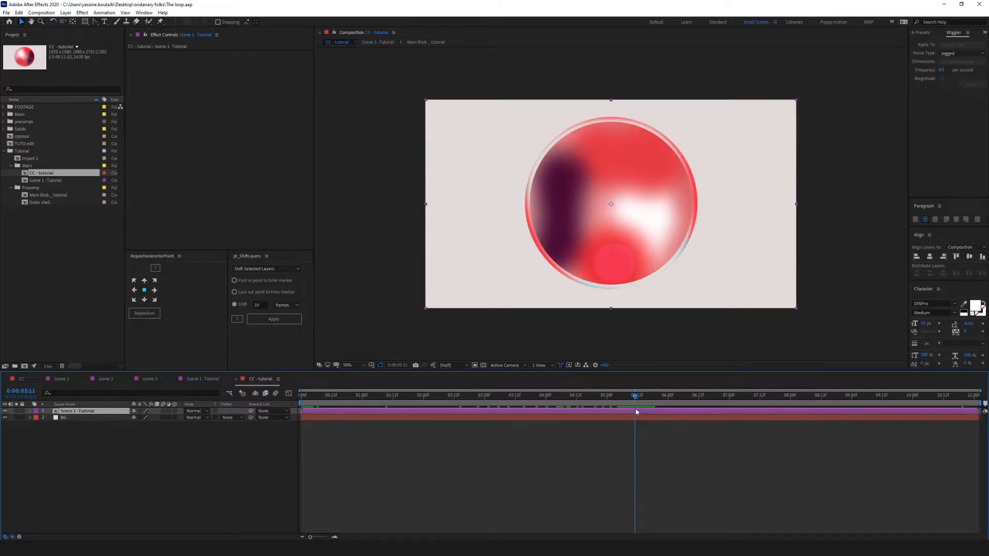
pyautogui.press('p')
pyautogui.click(50, 418)
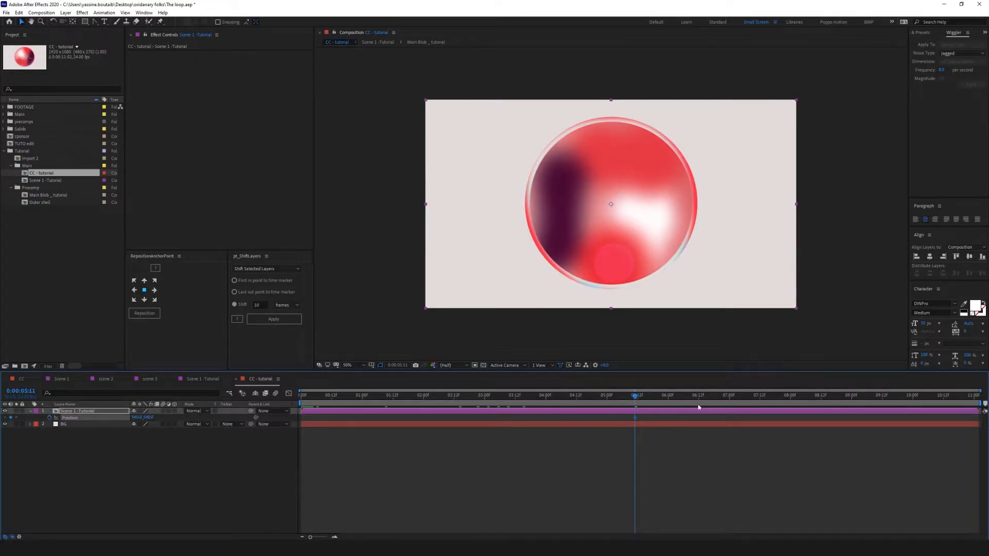
pyautogui.moveTo(636, 396); pyautogui.dragTo(729, 396)
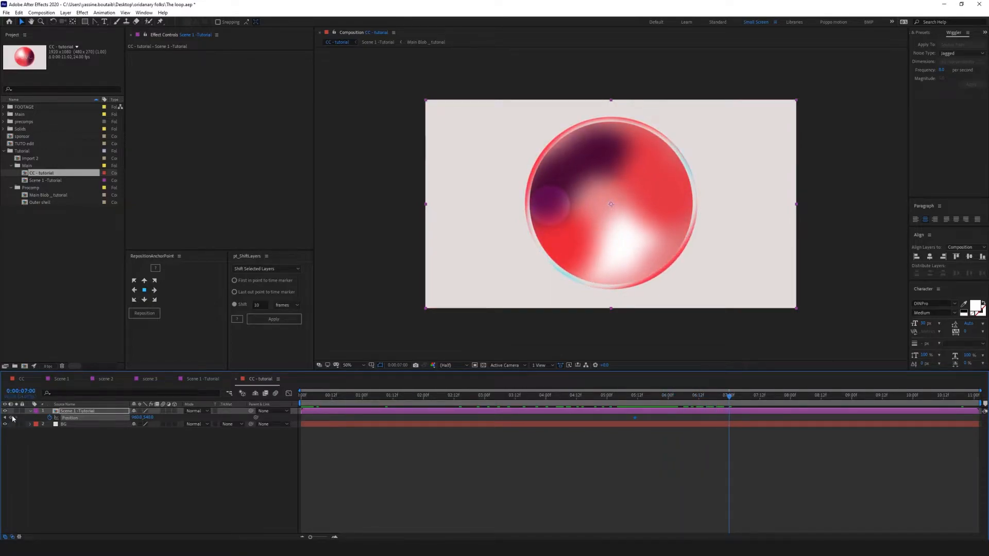
pyautogui.moveTo(733, 398); pyautogui.dragTo(829, 408)
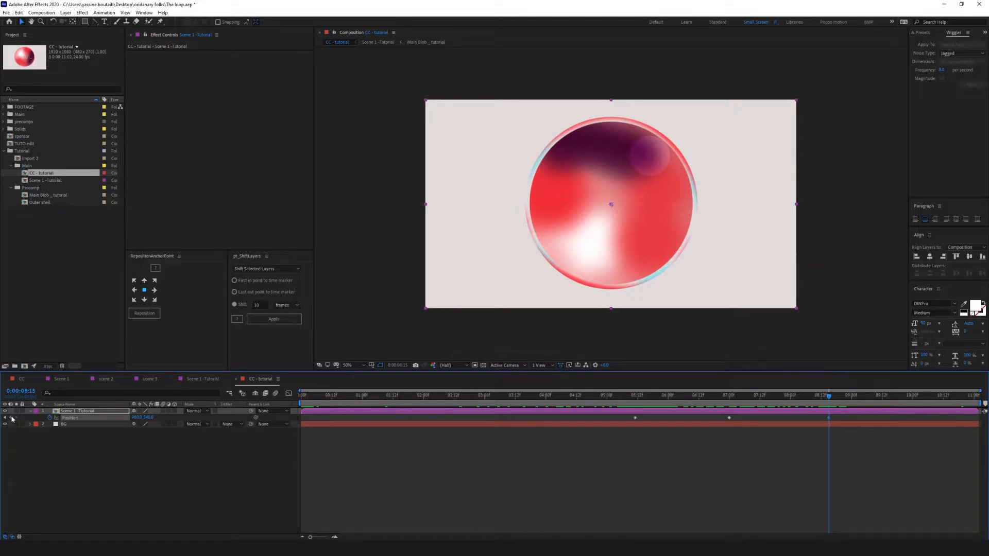
pyautogui.moveTo(829, 397); pyautogui.dragTo(912, 398)
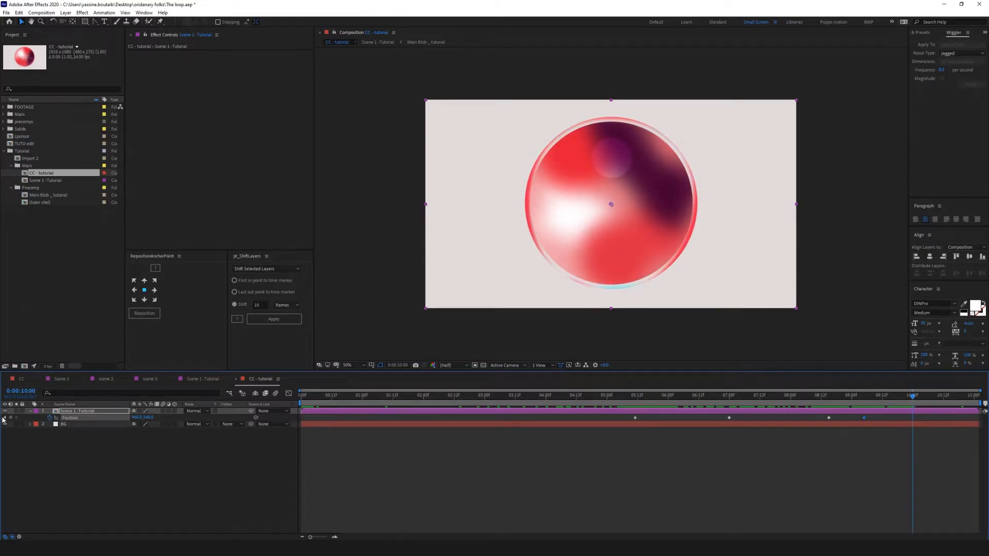
pyautogui.click(764, 536)
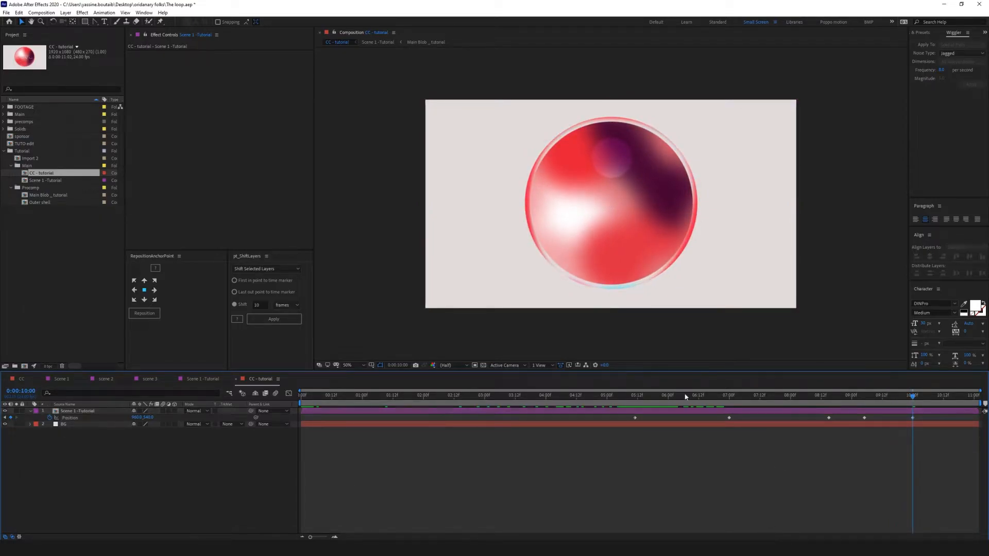
# - Shift the Scene 1 -Tutorial layer about 20 px to the left at the 0:00:07:00 Position keyframe
pyautogui.click(637, 399)
pyautogui.moveTo(638, 399); pyautogui.dragTo(729, 398)
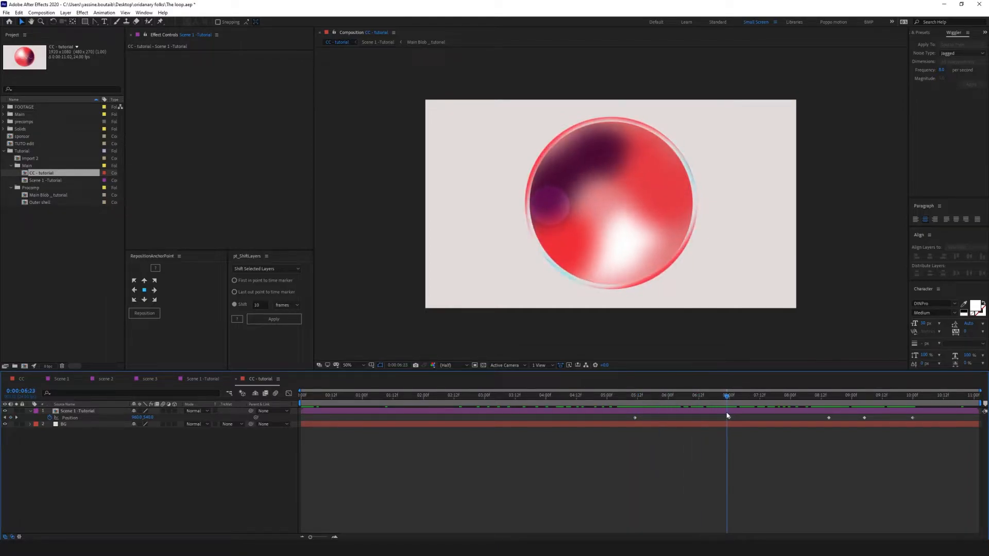
pyautogui.click(730, 417)
pyautogui.hotkey('shift', 'Left')
pyautogui.hotkey('shift', 'Left')
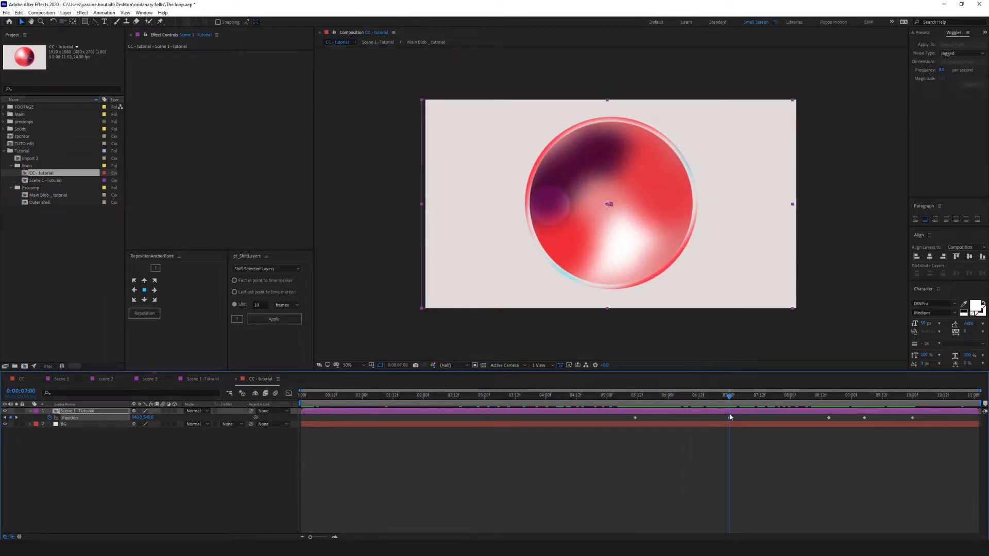
pyautogui.hotkey('shift', 'Right')
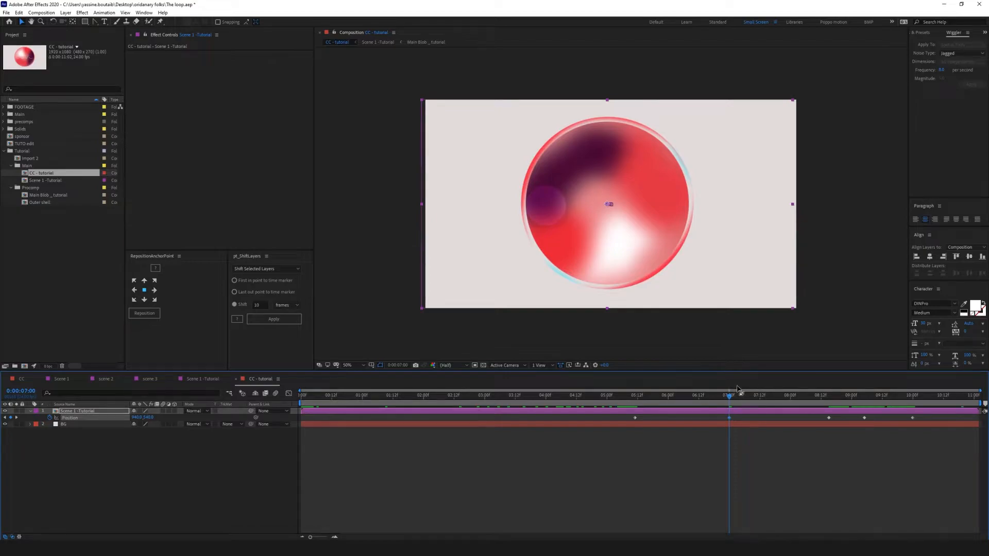
# - Offset the layer about 20 px right at the 0:00:08:15 keyframe and about 20 px down at the 0:00:09:05 keyframe
pyautogui.moveTo(731, 401); pyautogui.dragTo(828, 399)
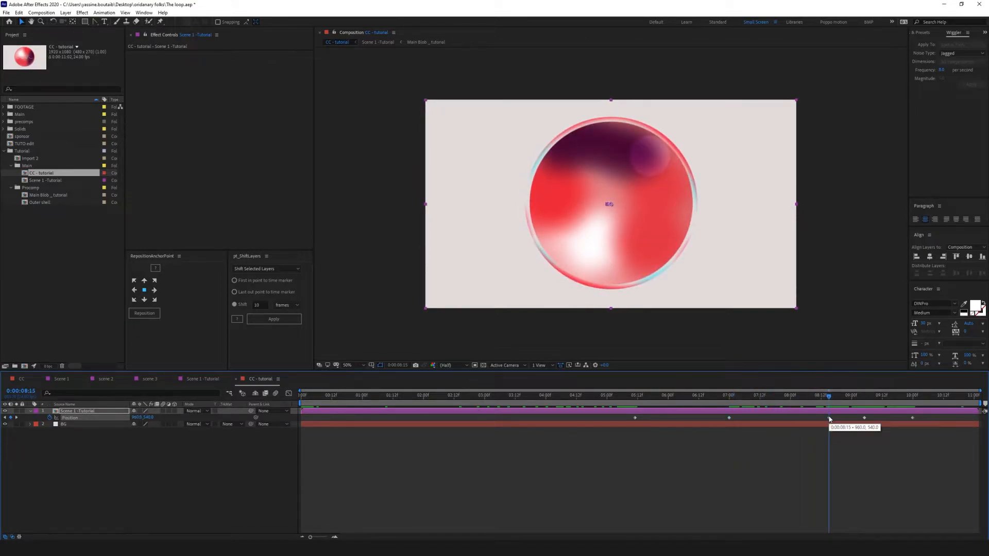
pyautogui.click(829, 419)
pyautogui.hotkey('shift', 'Right')
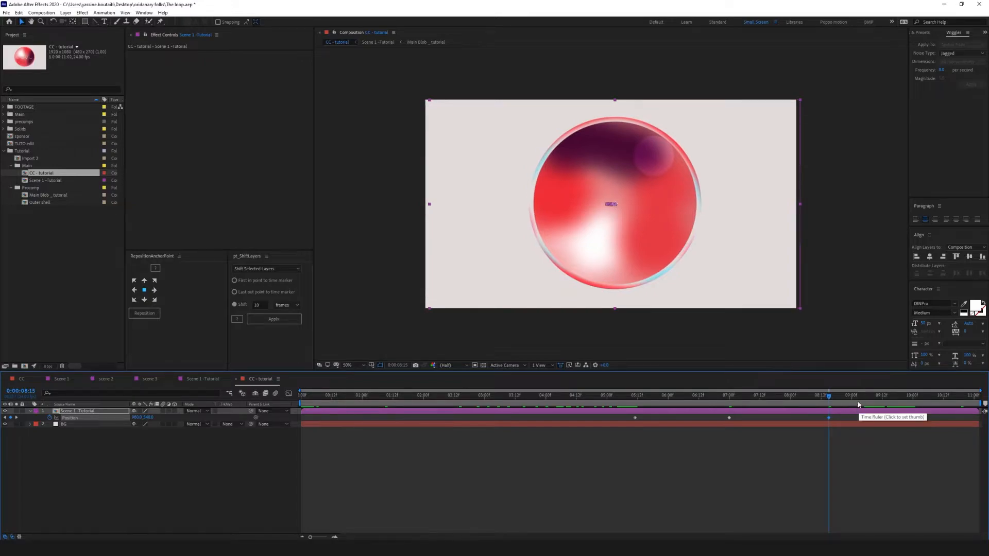
pyautogui.click(865, 397)
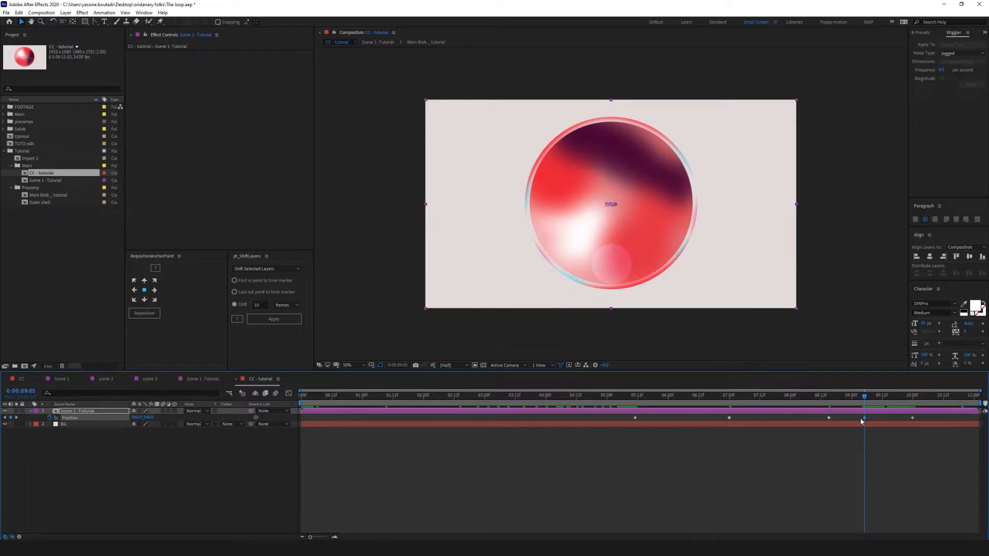
pyautogui.hotkey('shift', 'Down')
pyautogui.hotkey('shift', 'Down')
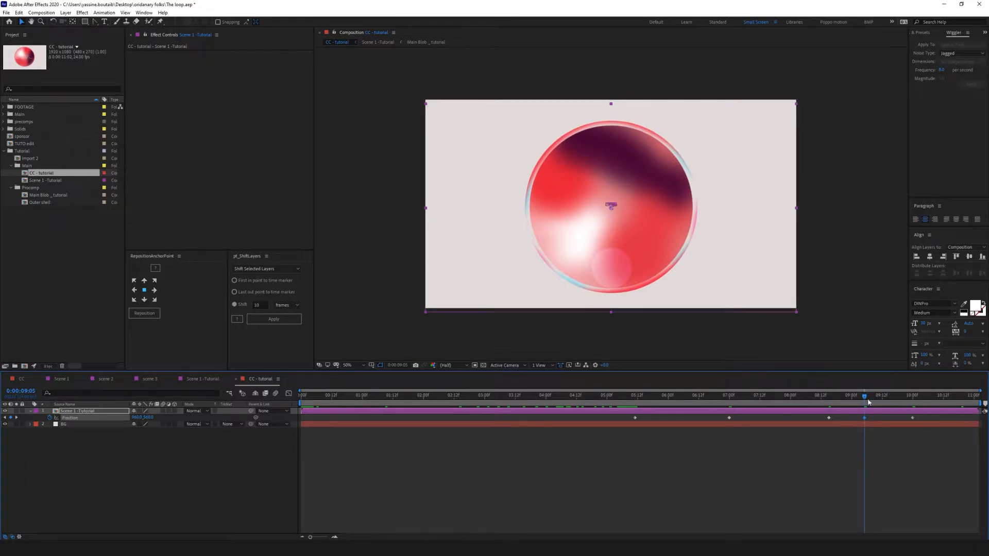
# - Nudge the Scene 1 -Tutorial layer slightly upward at the 0:00:10:00 Position keyframe
pyautogui.moveTo(864, 397); pyautogui.dragTo(915, 400)
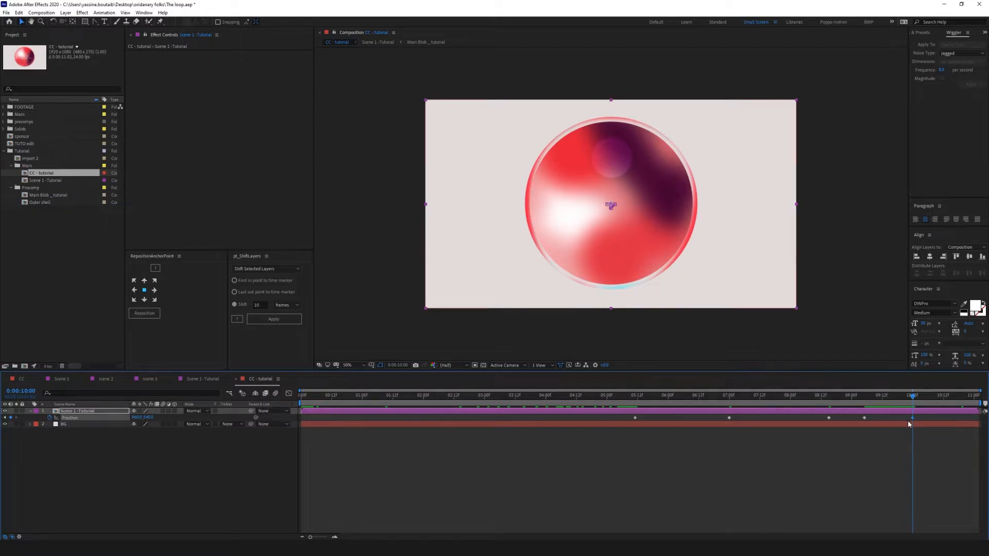
pyautogui.press('Up')
pyautogui.press('Up')
pyautogui.press('Up')
pyautogui.press('Up')
pyautogui.press('Up')
pyautogui.press('Up')
pyautogui.press('Up')
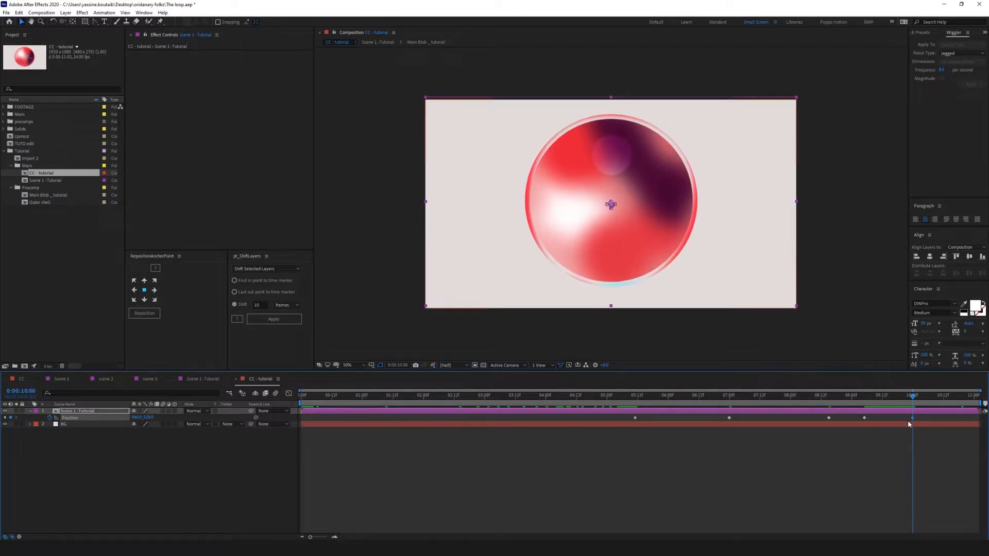
# - Paste a centred Position keyframe at 0:00:11:01 and apply Easy Ease to all Position keyframes of the layer
pyautogui.moveTo(915, 396); pyautogui.dragTo(985, 408)
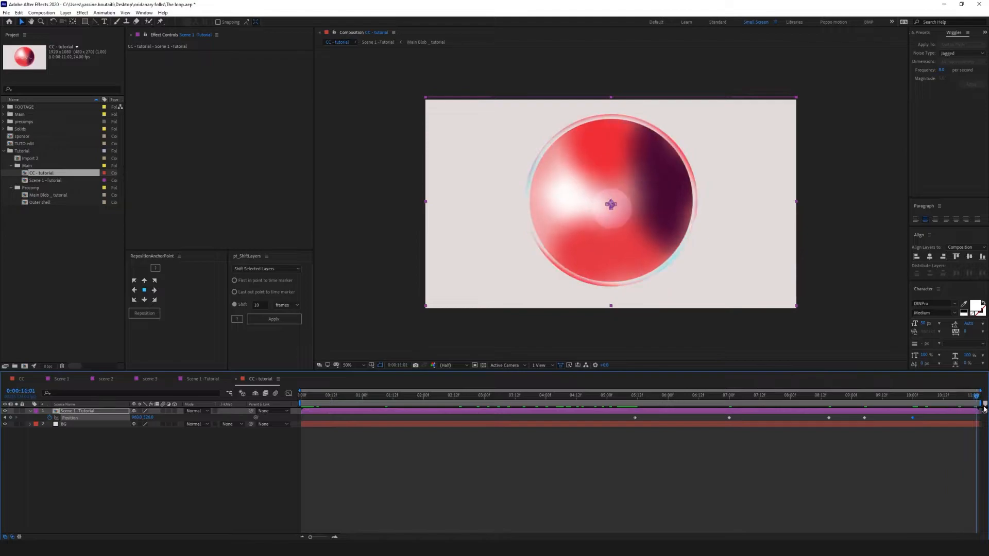
pyautogui.hotkey('ctrl', 'v')
pyautogui.click(925, 457)
pyautogui.moveTo(622, 421); pyautogui.dragTo(981, 412)
pyautogui.click(916, 477)
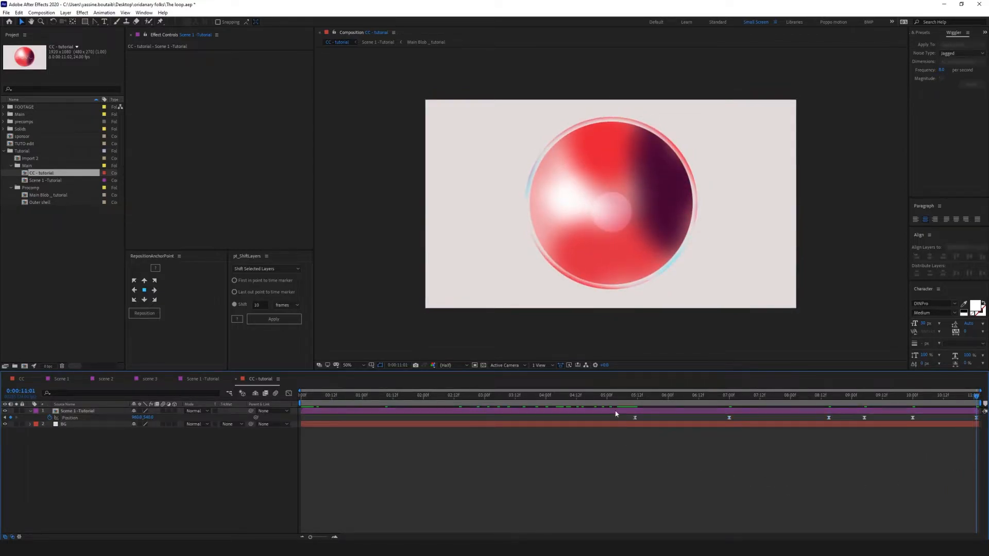
# - Lengthen the incoming ease of the 0:00:07:00 Position keyframe in the speed graph and preview the motion
pyautogui.click(636, 395)
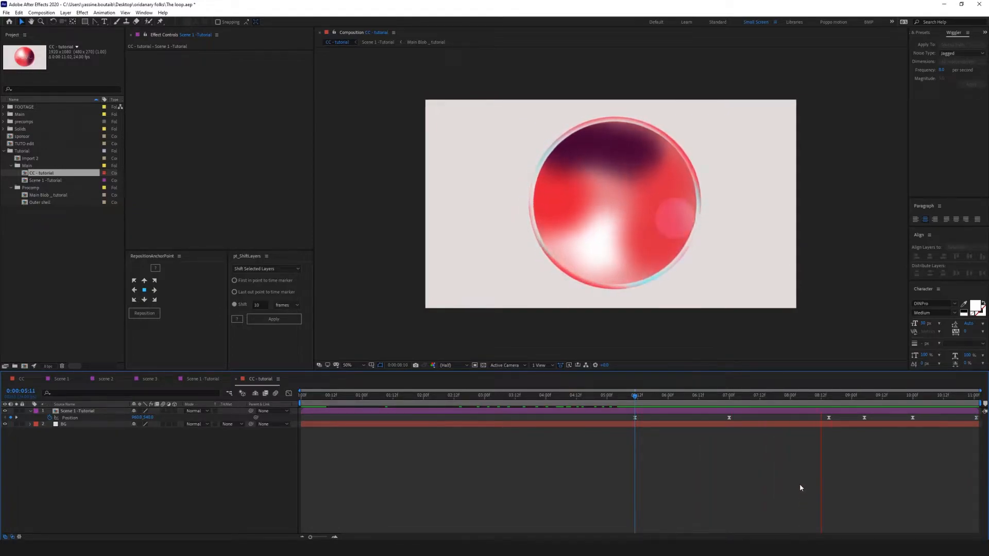
pyautogui.click(729, 396)
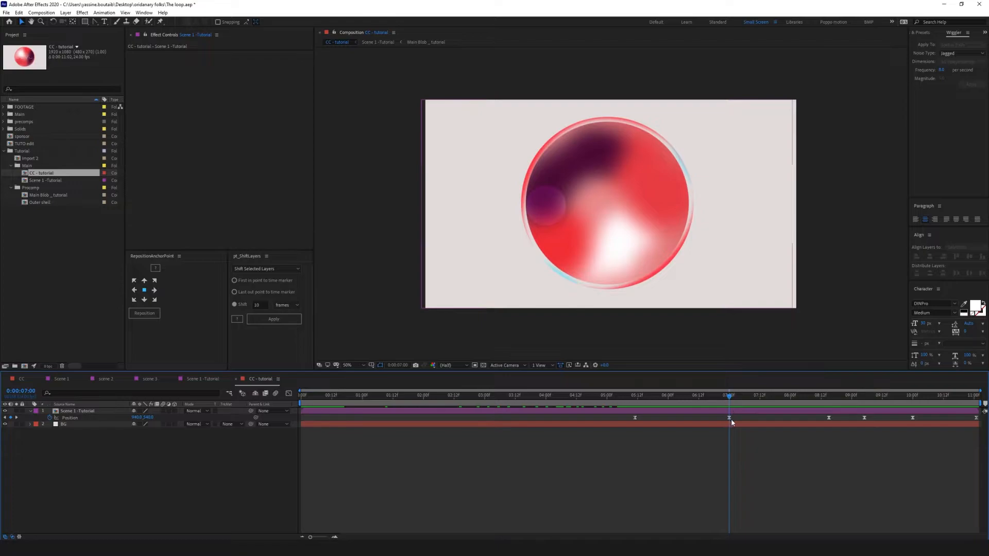
pyautogui.click(729, 418)
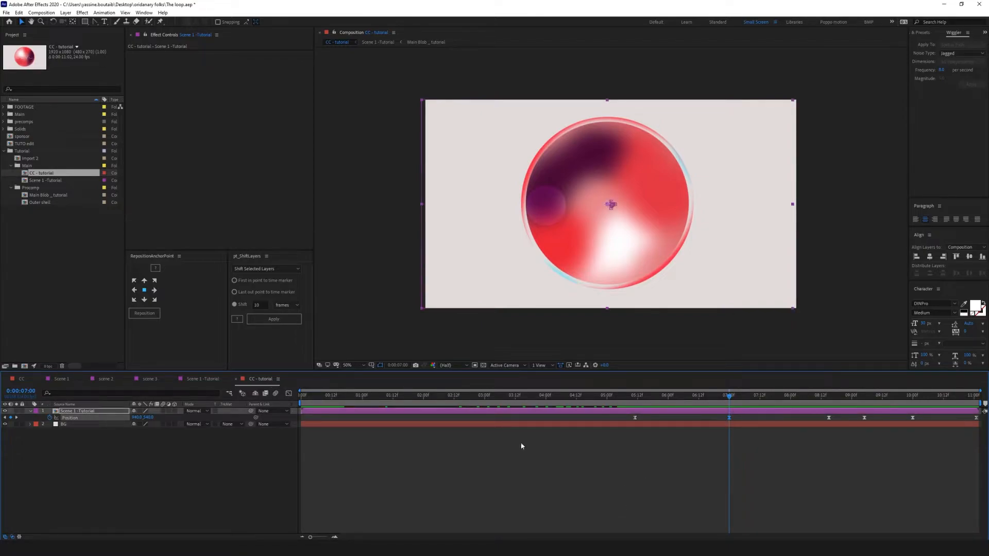
pyautogui.click(288, 394)
pyautogui.moveTo(714, 514); pyautogui.dragTo(683, 514)
pyautogui.click(625, 396)
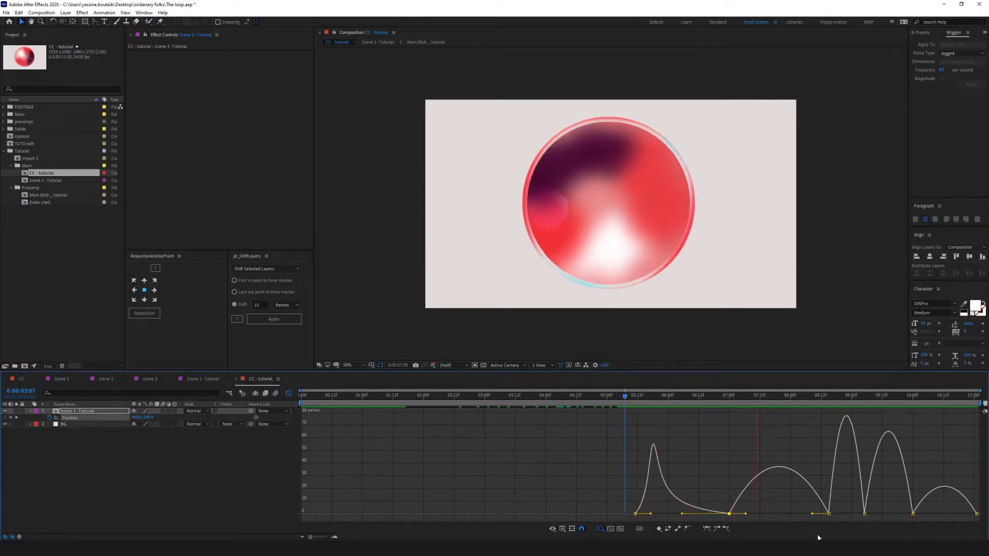
pyautogui.press('space')
# - Lengthen the outgoing ease of the 0:00:07:00 Position keyframe so the speed peaks close to 0:00:08:15, and preview it
pyautogui.moveTo(747, 514); pyautogui.dragTo(795, 516)
pyautogui.press('space')
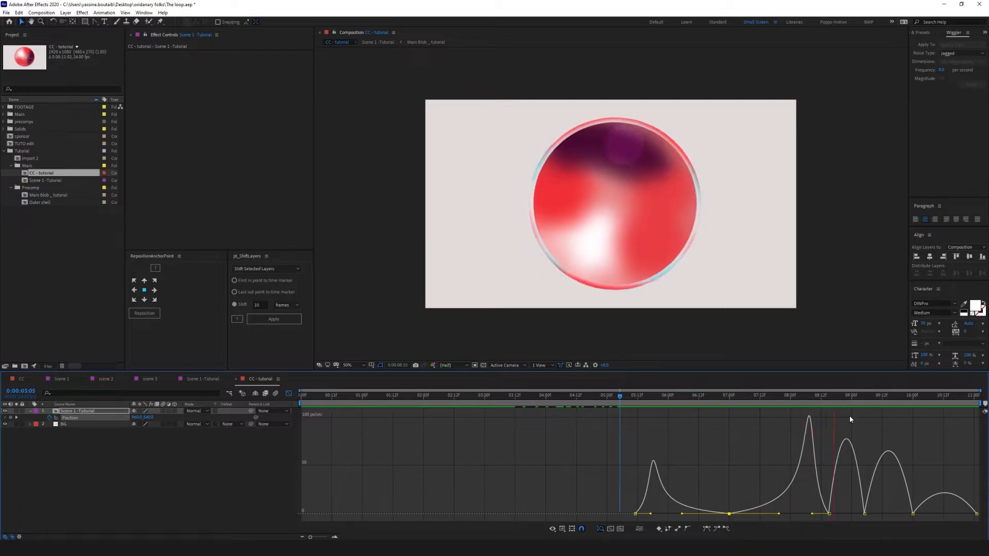
pyautogui.press('space')
# - Reshape the speed curve between 0:00:08:15 and 0:00:09:05 so it peaks sharply just before 0:00:09:05, and preview it
pyautogui.moveTo(848, 397); pyautogui.dragTo(865, 399)
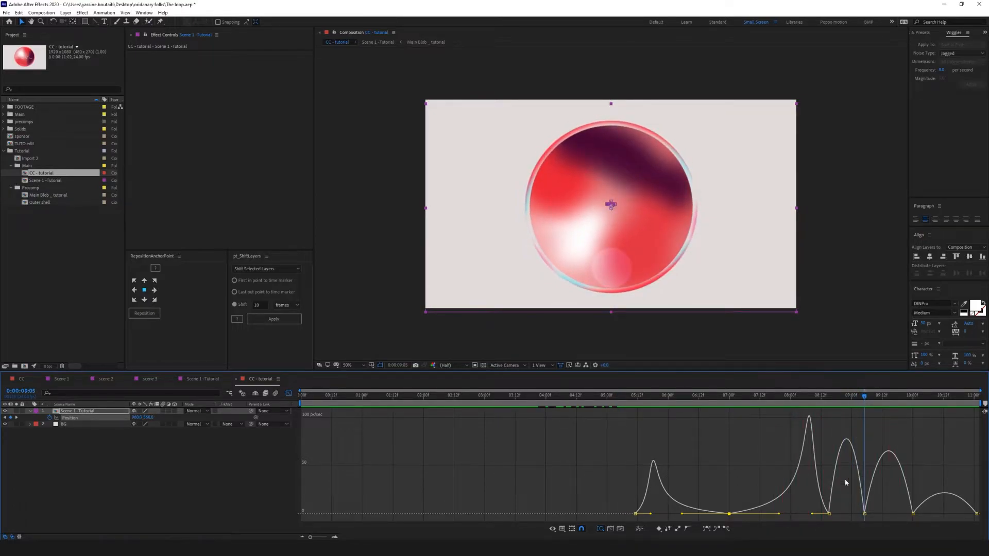
pyautogui.moveTo(830, 514); pyautogui.dragTo(868, 407)
pyautogui.press('space')
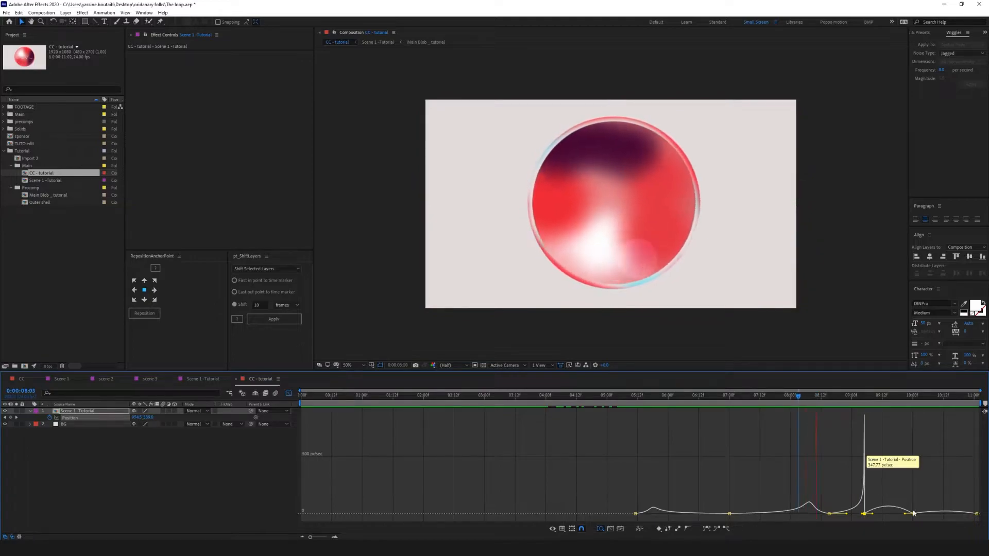
# - Move the 0:00:08:15 Position keyframe to about 0:00:08:12, paste a centred keyframe at 0:00:08:19 and preview the result
pyautogui.moveTo(860, 397)
pyautogui.mouseDown()
pyautogui.moveTo(831, 400)
pyautogui.moveTo(843, 400)
pyautogui.mouseUp()
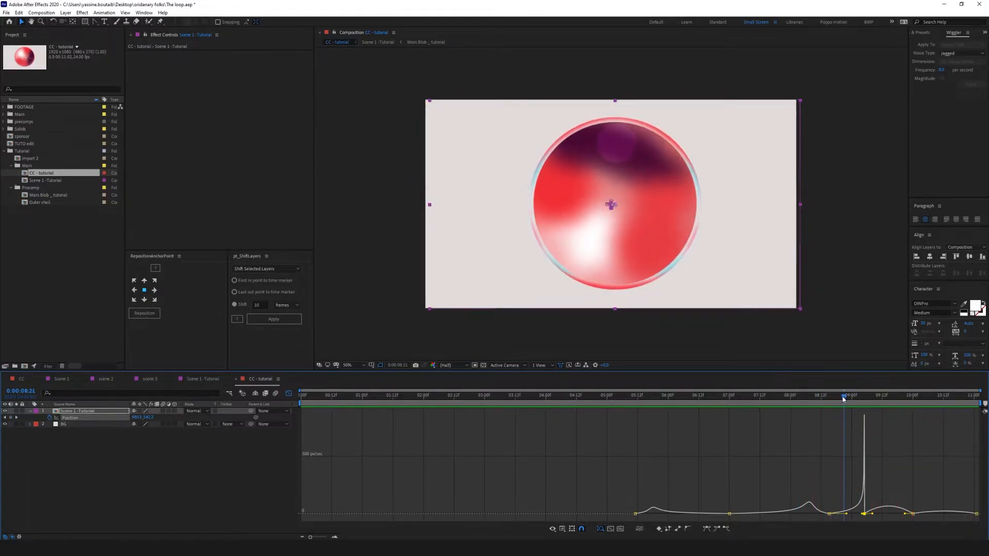
pyautogui.click(290, 393)
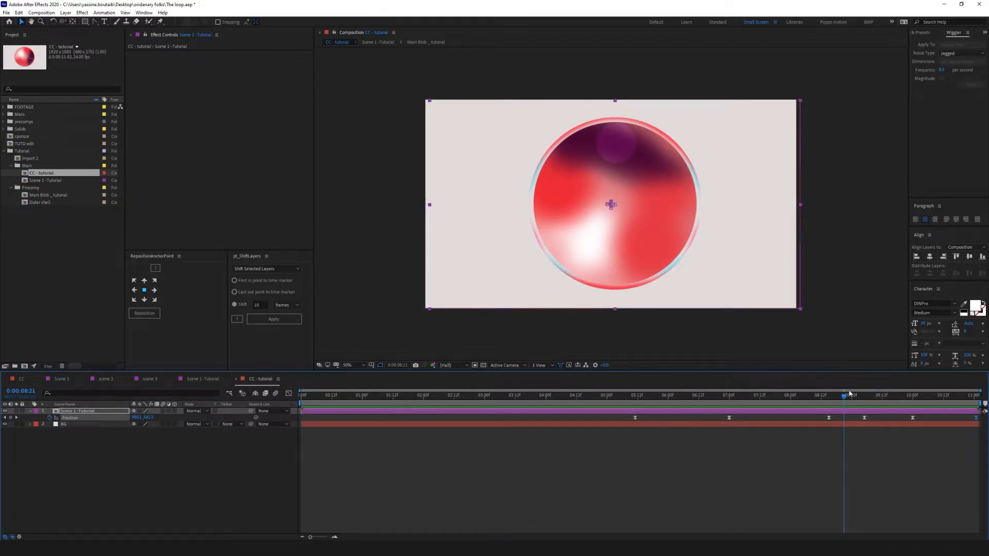
pyautogui.moveTo(845, 396); pyautogui.dragTo(821, 419)
pyautogui.hotkey('ctrl', 'c')
pyautogui.hotkey('ctrl', 'v')
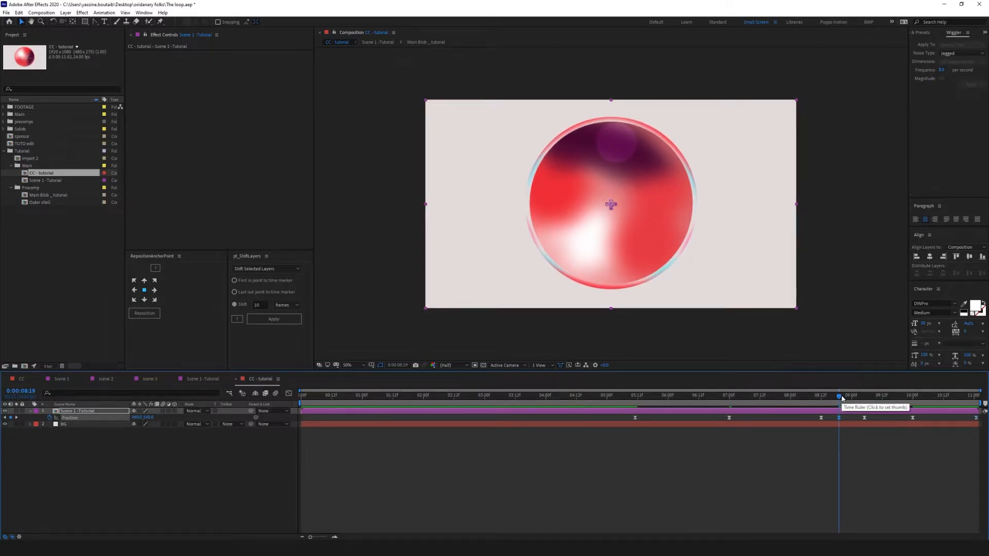
pyautogui.moveTo(839, 396); pyautogui.dragTo(816, 397)
pyautogui.press('space')
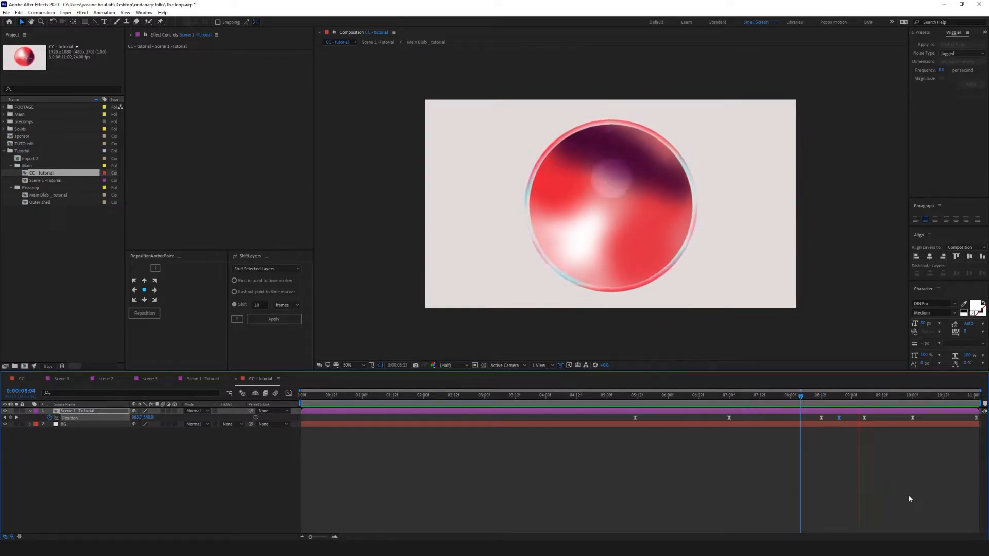
# - Set the spatial interpolation of all Position keyframes of the Scene 1 -Tutorial layer to Linear
pyautogui.click(837, 396)
pyautogui.moveTo(613, 417); pyautogui.dragTo(983, 410)
pyautogui.rightClick(636, 419)
pyautogui.click(683, 492)
pyautogui.click(281, 149)
pyautogui.click(279, 167)
pyautogui.click(277, 200)
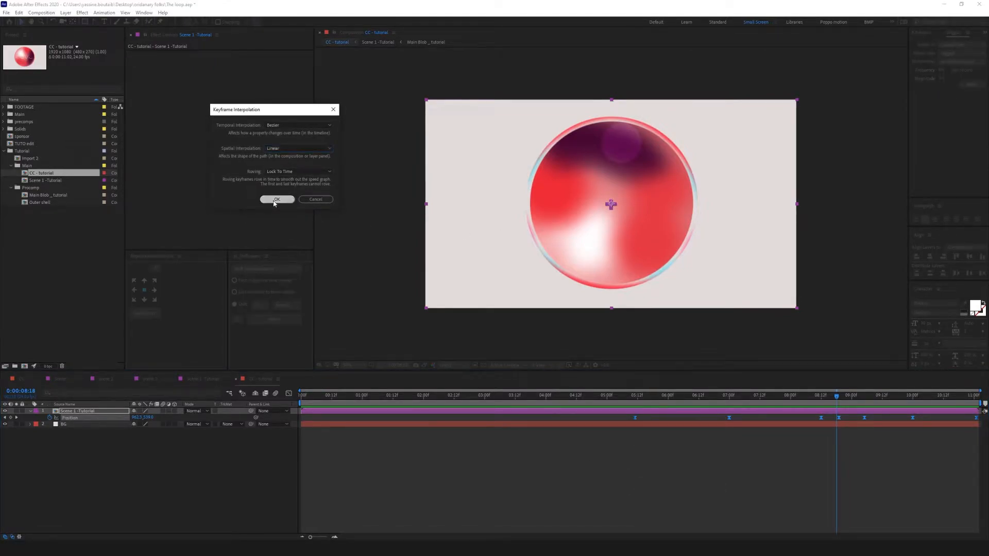
# - Preview the Scene 1 -Tutorial layer's Position animation from 0:00:05:07
pyautogui.click(625, 398)
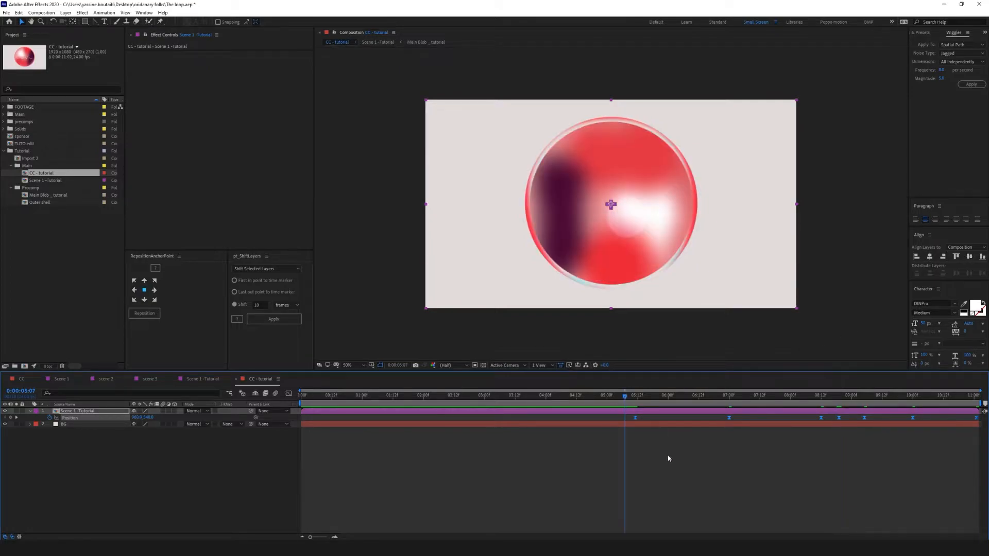
pyautogui.click(674, 456)
pyautogui.press('space')
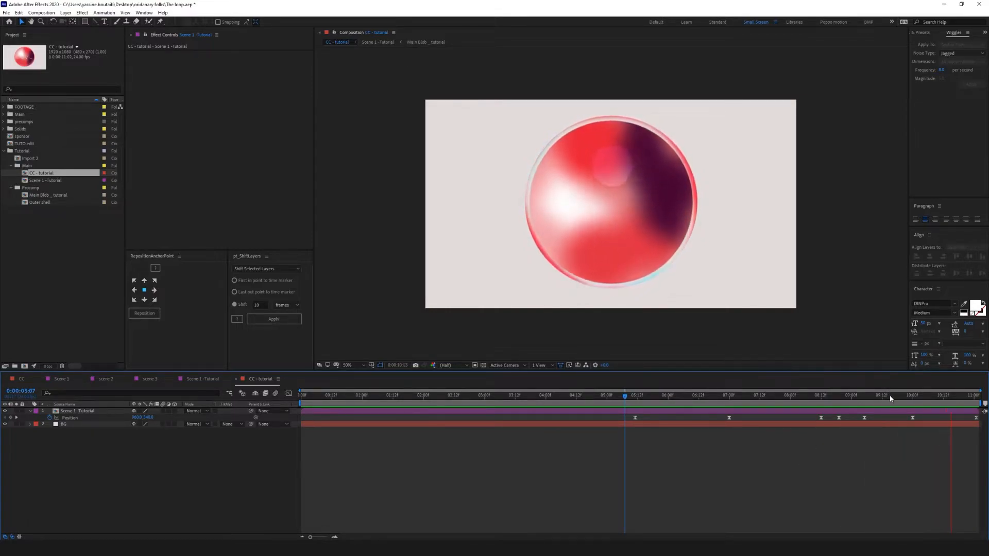
# - Extend the outgoing ease of the 0:00:10:00 Position keyframe to 100% influence in the Graph Editor
pyautogui.click(979, 401)
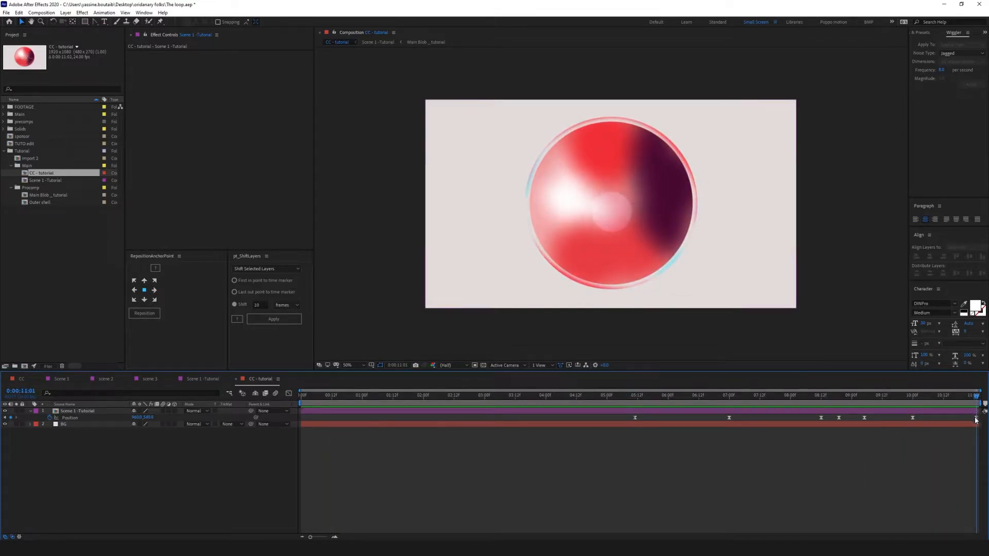
pyautogui.click(975, 419)
pyautogui.click(289, 394)
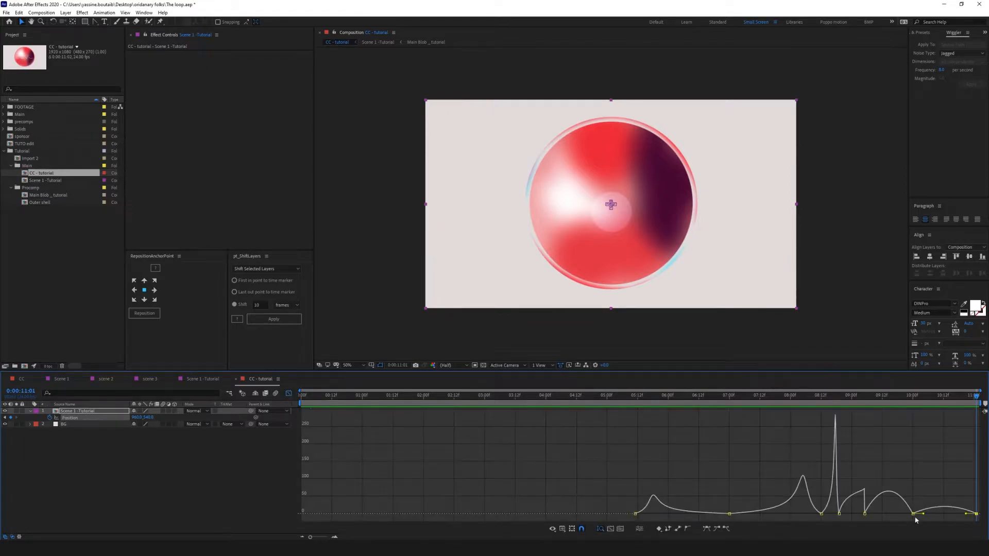
pyautogui.moveTo(924, 516); pyautogui.dragTo(983, 520)
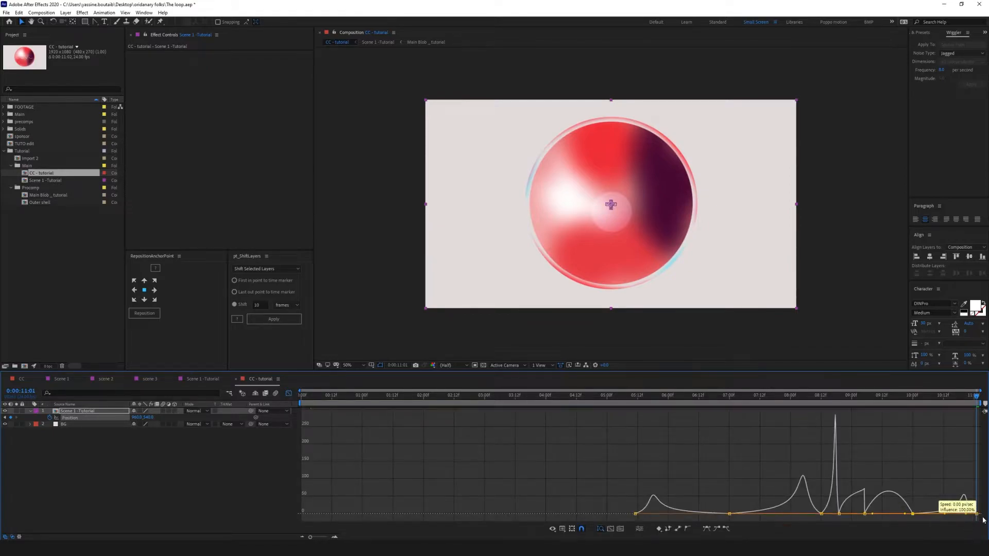
# - Preview the middle Position moves and reshape the speed curve between 0:00:08:19 and 0:00:09:05 so it peaks early, near 0:00:08:21
pyautogui.click(864, 514)
pyautogui.click(832, 397)
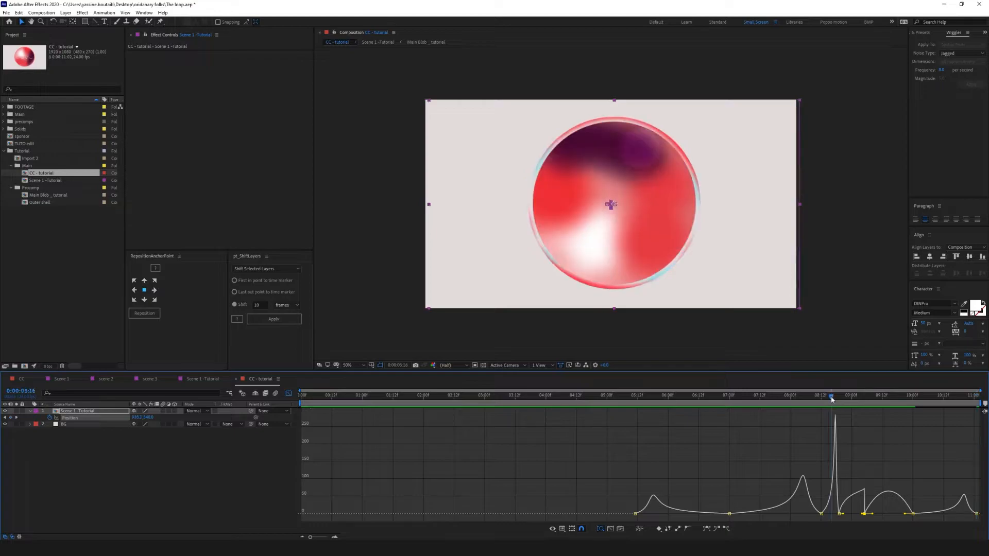
pyautogui.press('space')
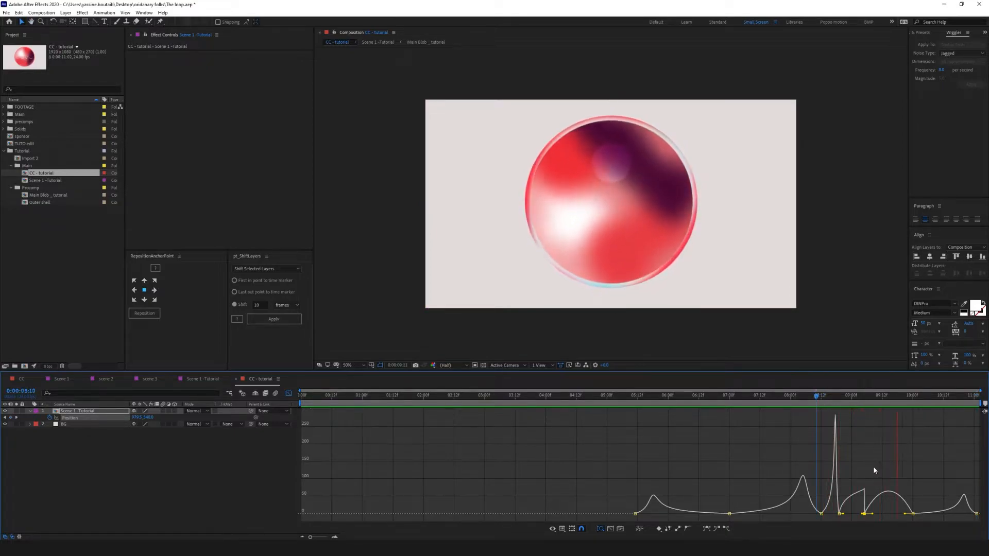
pyautogui.click(864, 513)
pyautogui.moveTo(860, 490); pyautogui.dragTo(845, 515)
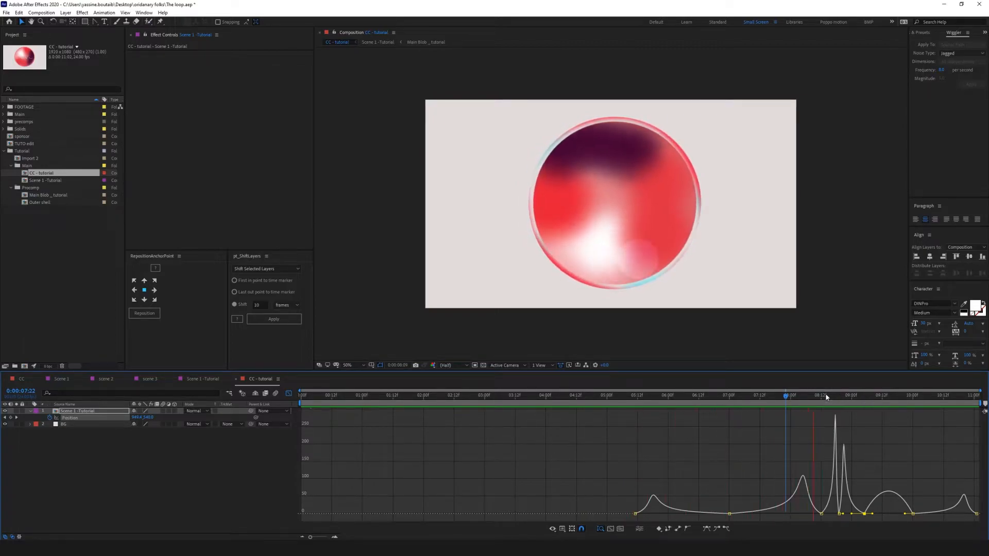
# - Reveal Scale and Rotation of the Scene 1 -Tutorial layer and start keyframing Scale at 0:00:00:00
pyautogui.moveTo(553, 397); pyautogui.dragTo(155, 385)
pyautogui.press('r')
pyautogui.hotkey('shift', 's')
pyautogui.click(46, 415)
pyautogui.moveTo(47, 416); pyautogui.dragTo(51, 425)
pyautogui.click(48, 442)
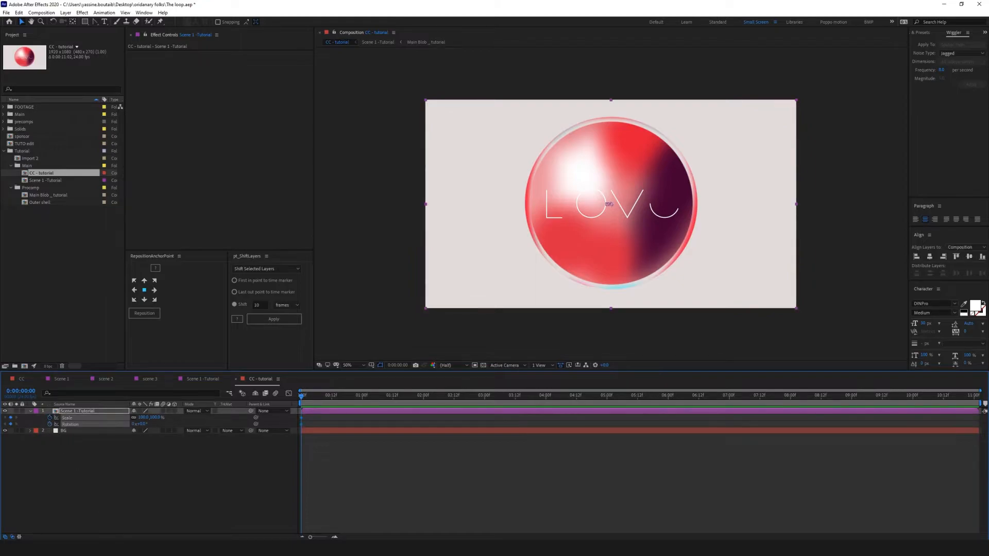
# - Keyframe the Scene 1 -Tutorial layer's Scale at 140% at 0:00:02:00 and apply Easy Ease to the Scale keyframes
pyautogui.click(471, 497)
pyautogui.moveTo(346, 397)
pyautogui.mouseDown()
pyautogui.moveTo(481, 396)
pyautogui.moveTo(424, 398)
pyautogui.mouseUp()
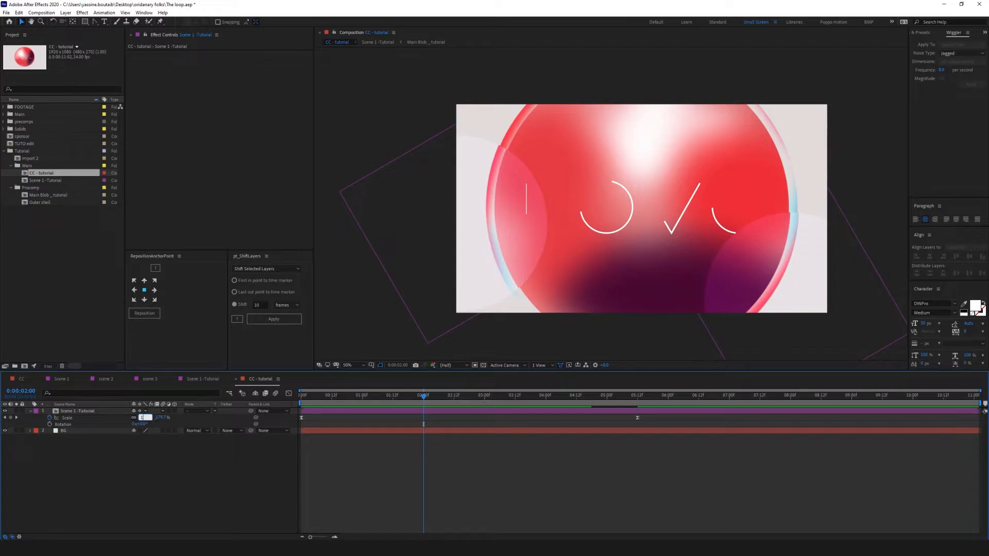
pyautogui.press('Return')
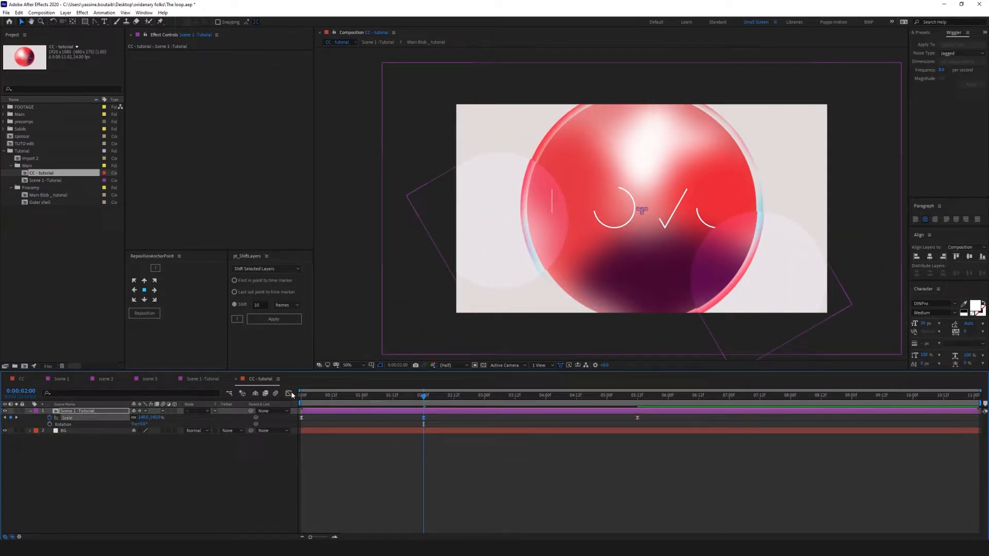
pyautogui.click(289, 394)
pyautogui.press('F9')
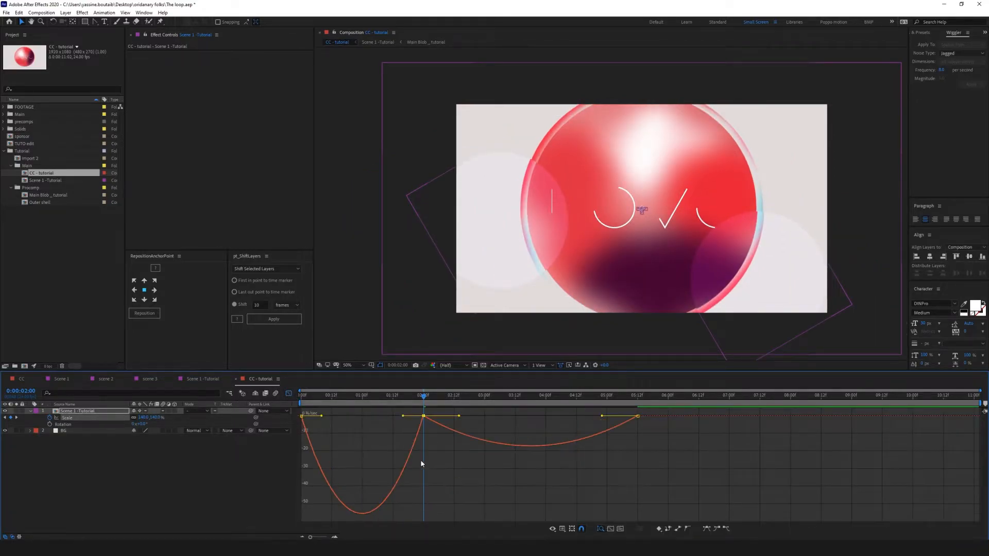
# - Lengthen the outgoing ease of the first Scale keyframe so the speed peaks sharply before 0:00:02:00, and preview it
pyautogui.moveTo(400, 418); pyautogui.dragTo(401, 417)
pyautogui.press('space')
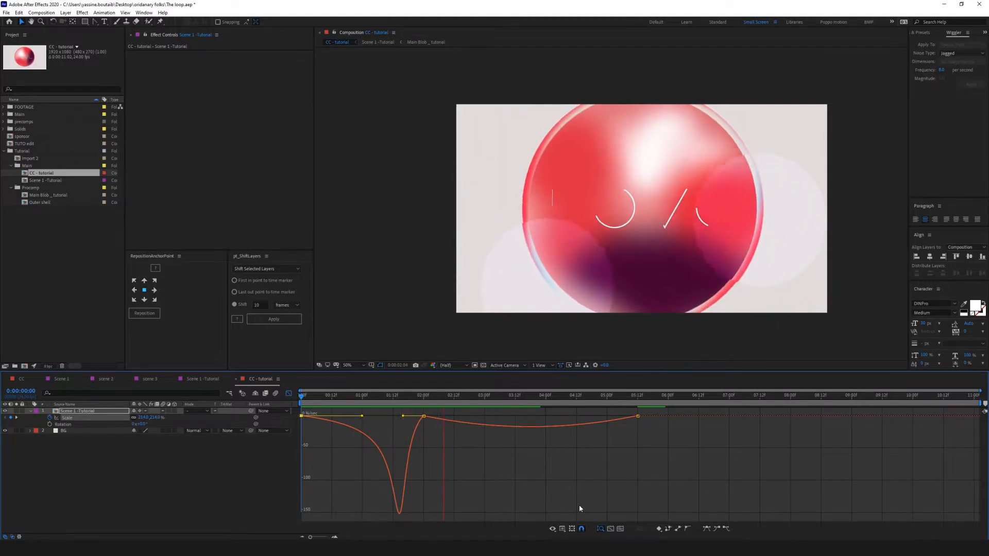
pyautogui.press('space')
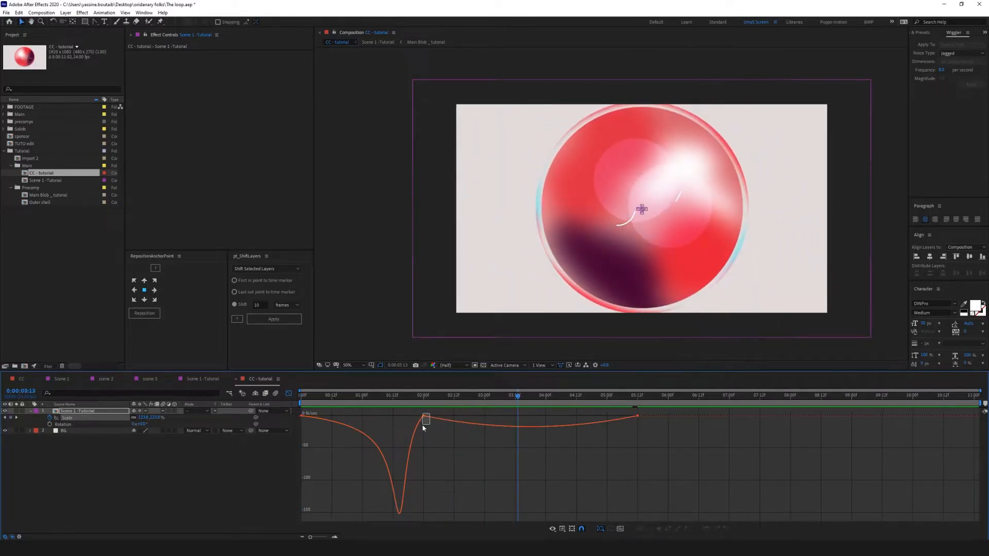
# - Set the speed of the 0:00:02:00 Scale keyframe to about -24.5 %/sec in the speed graph and preview it
pyautogui.moveTo(423, 415); pyautogui.dragTo(425, 430)
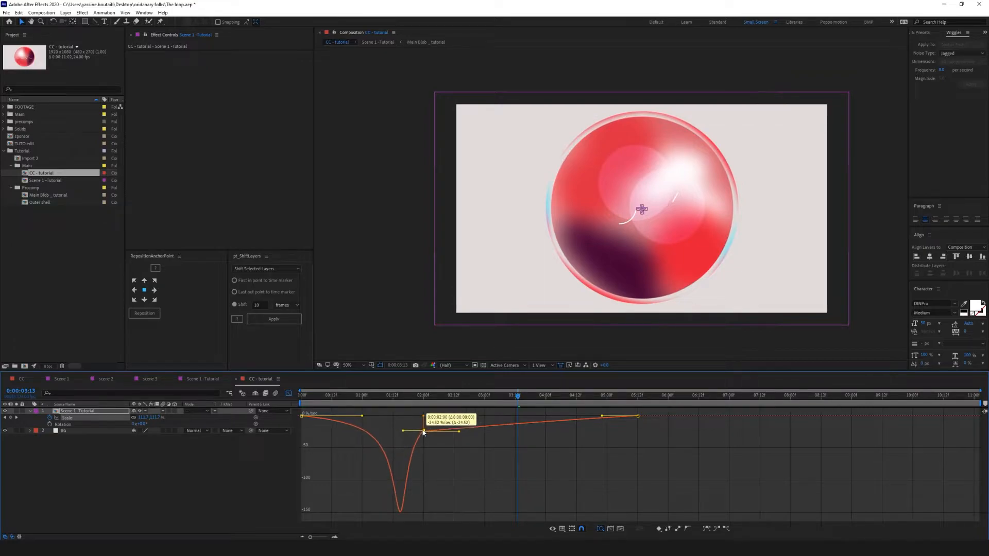
pyautogui.press('space')
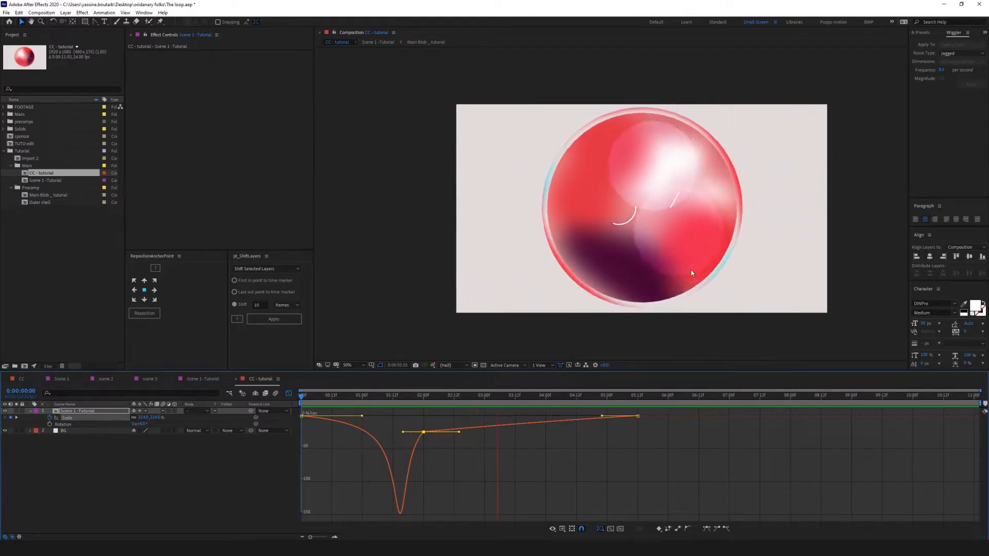
pyautogui.click(423, 396)
# - Compare the motion around 0:00:02:00 with and without the Scale keyframe's speed change, leaving the change applied
pyautogui.moveTo(422, 396); pyautogui.dragTo(424, 395)
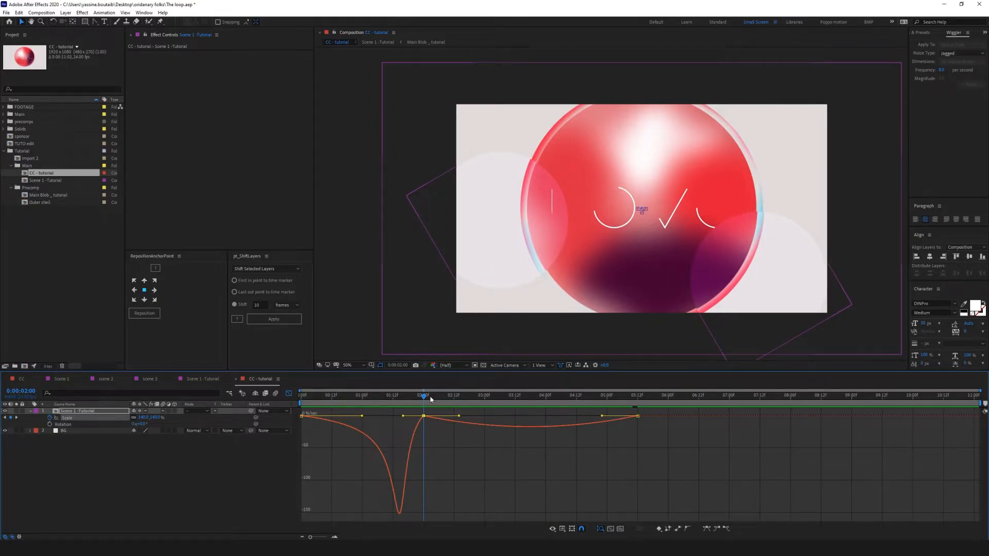
pyautogui.moveTo(424, 398); pyautogui.dragTo(425, 398)
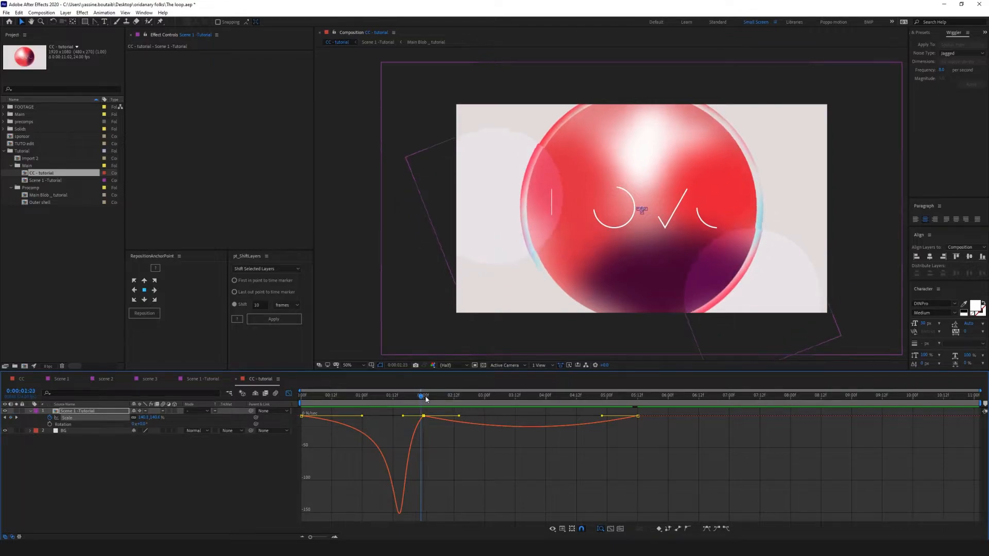
pyautogui.moveTo(303, 397); pyautogui.dragTo(421, 410)
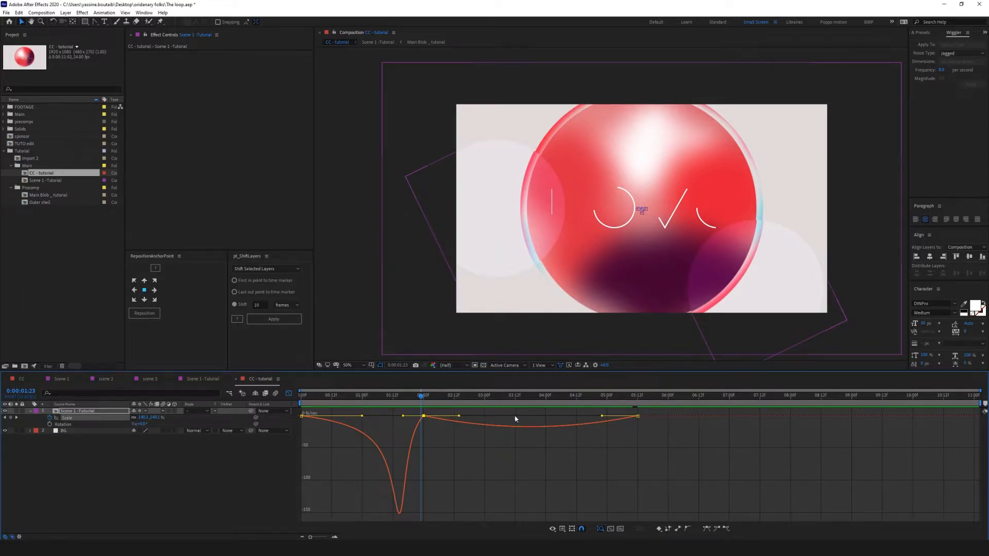
pyautogui.hotkey('ctrl', 'z')
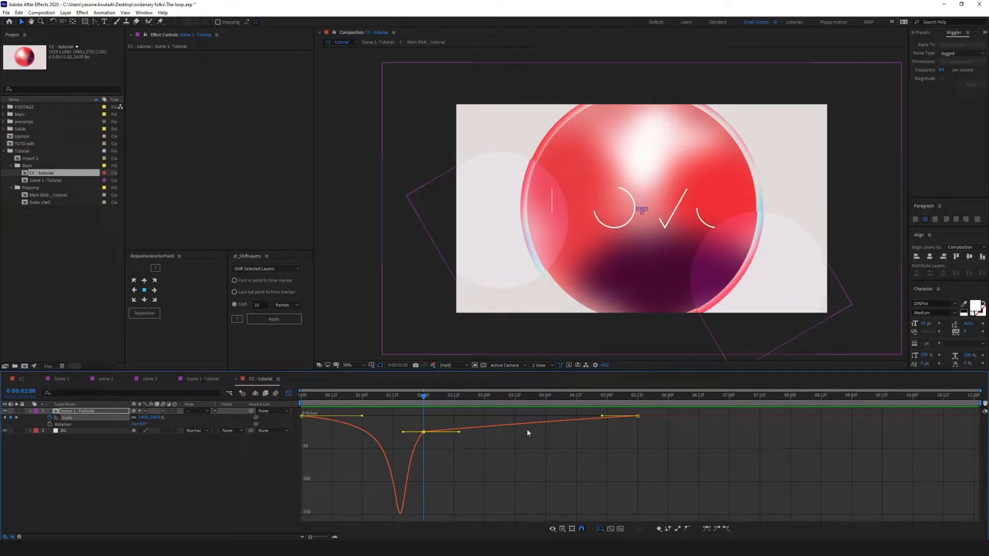
pyautogui.press('space')
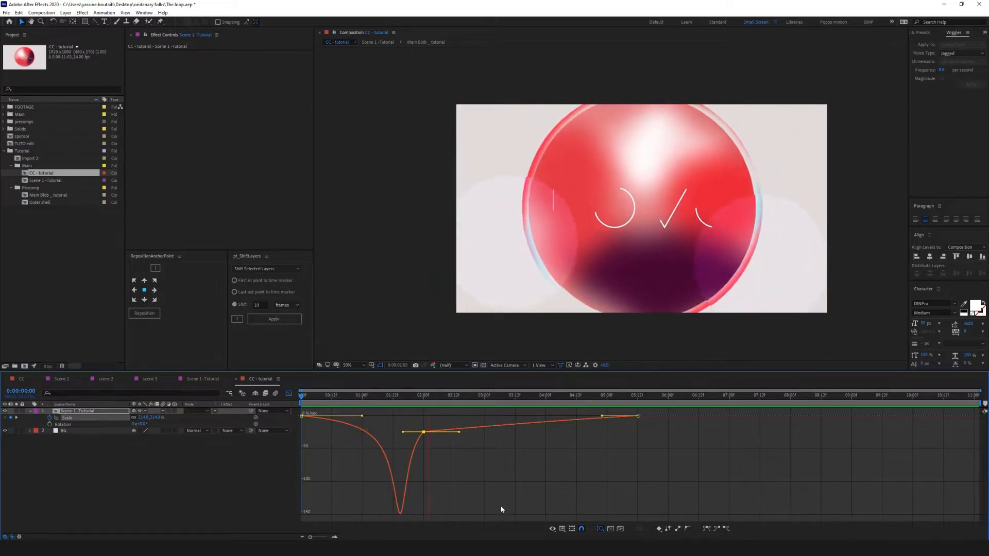
# - Leave the Graph Editor and look through the options available for the 0:00:02:00 Scale keyframe
pyautogui.click(426, 402)
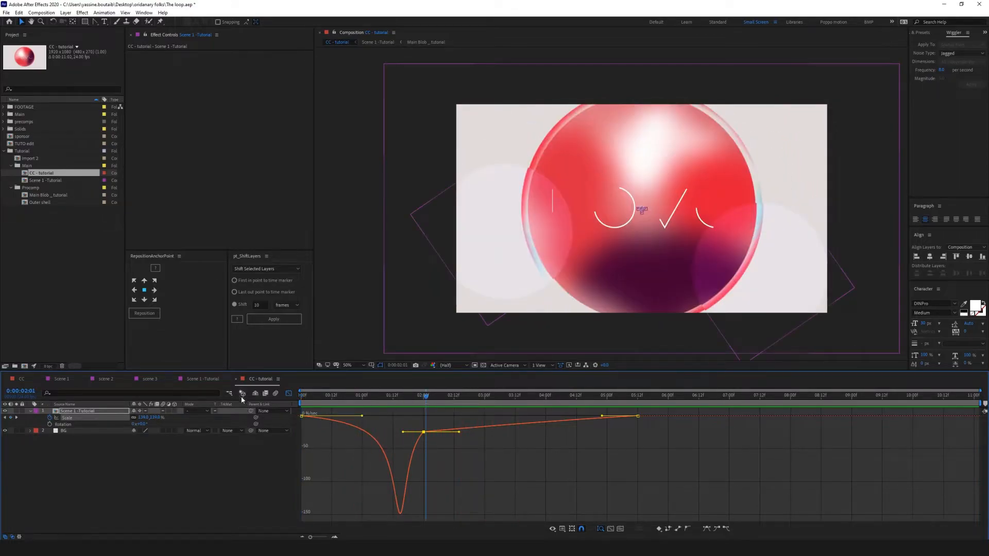
pyautogui.click(290, 394)
pyautogui.rightClick(426, 418)
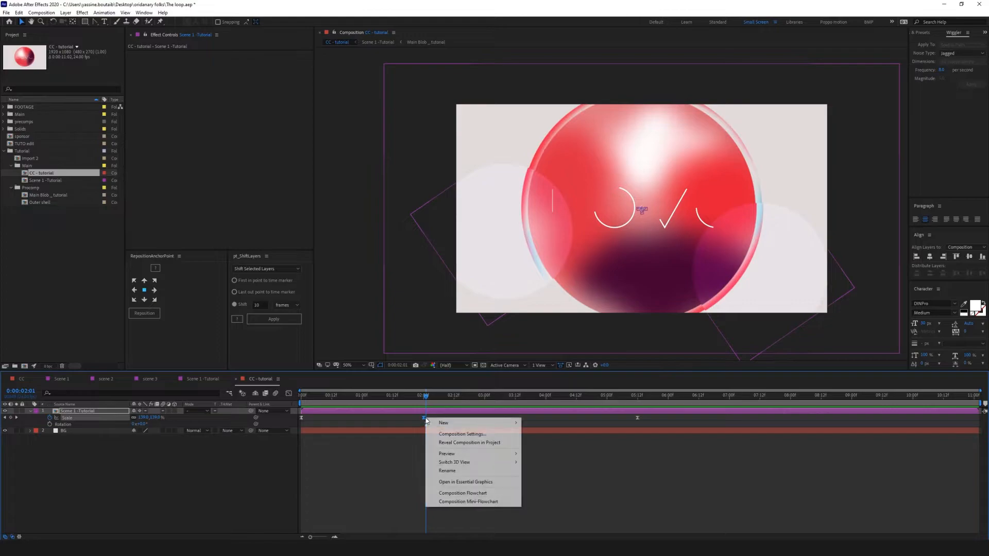
pyautogui.rightClick(424, 418)
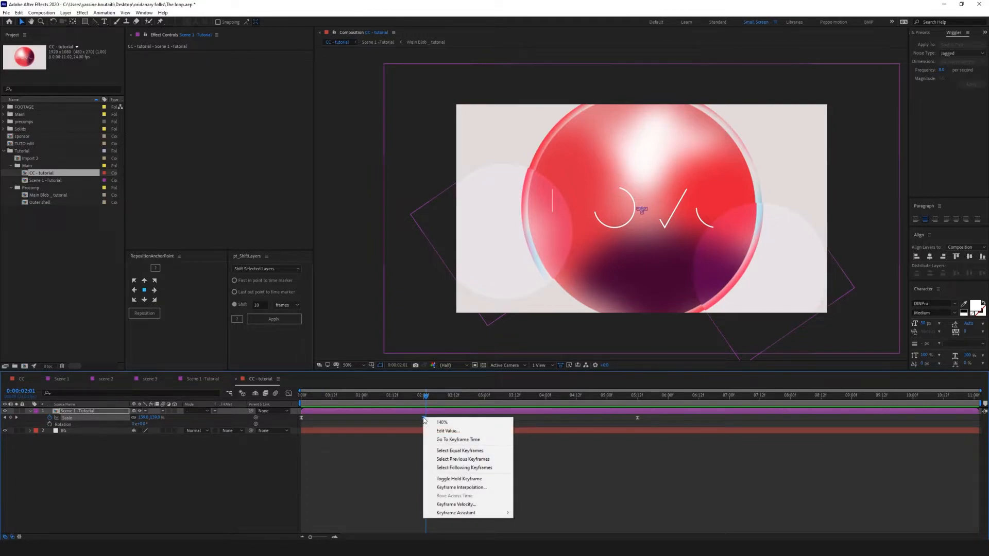
pyautogui.click(382, 483)
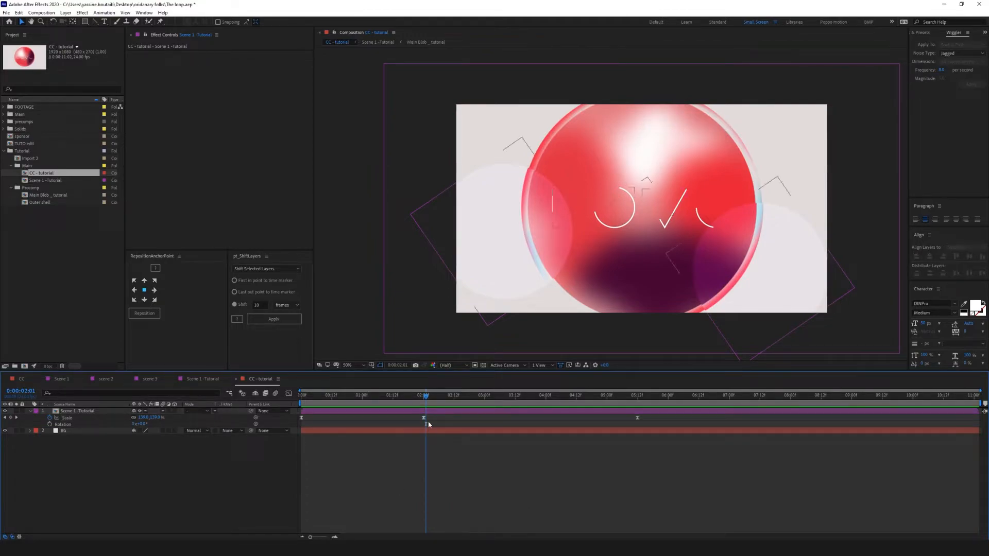
pyautogui.moveTo(425, 399); pyautogui.dragTo(422, 397)
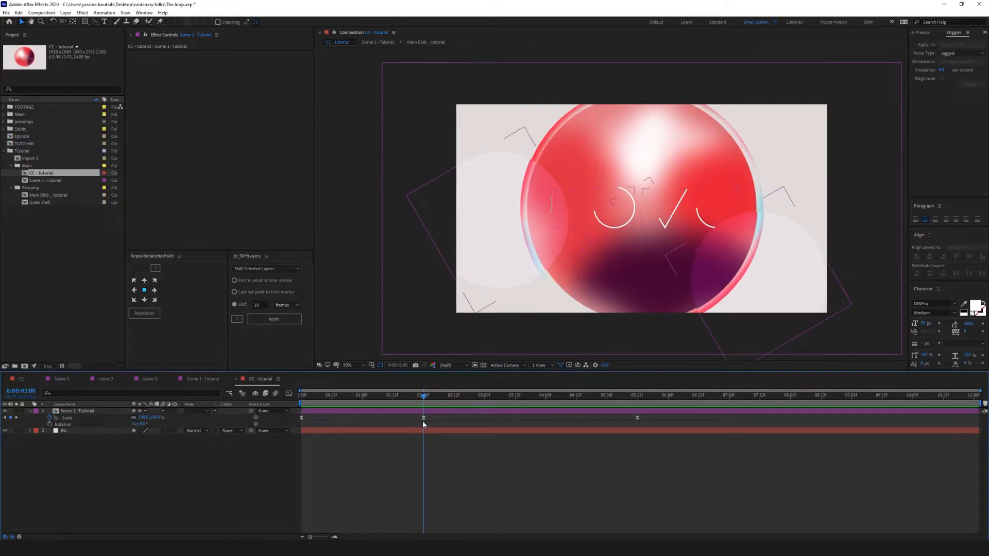
pyautogui.rightClick(424, 418)
pyautogui.click(400, 479)
# - Preview the composition from its start and go to its last frame, 0:00:11:01
pyautogui.press('Home')
pyautogui.press('space')
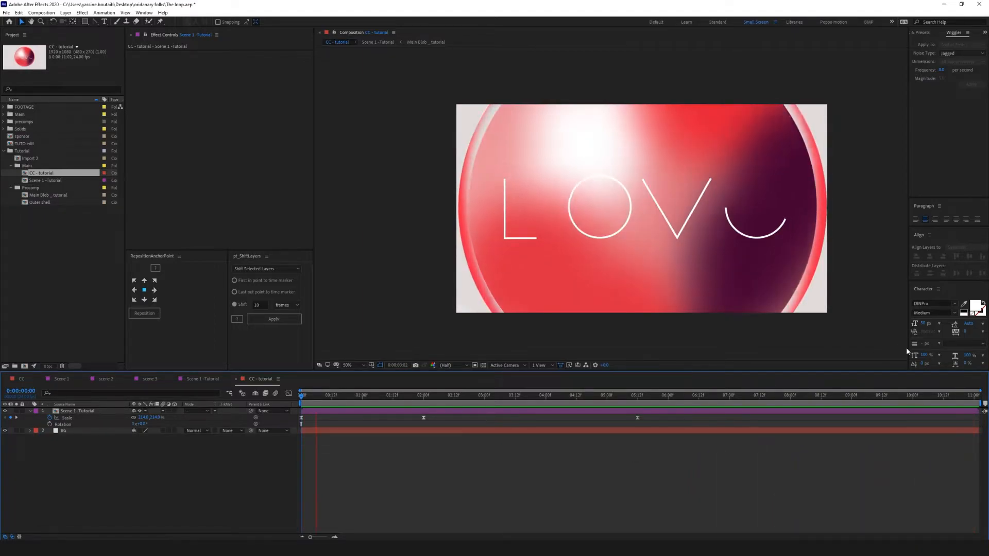
pyautogui.click(977, 397)
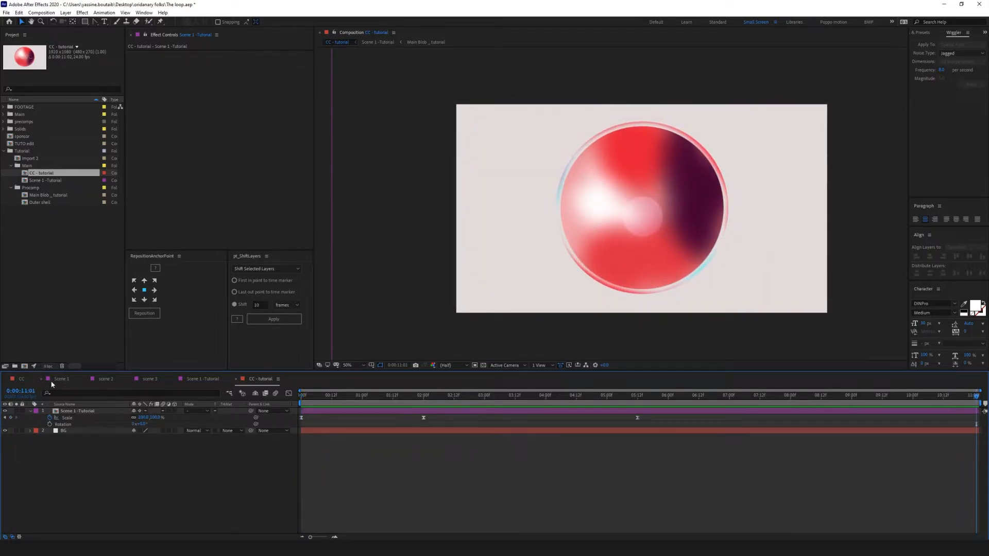
# - Increase the CC - tutorial composition's duration so it runs well past the end of its existing layers
pyautogui.hotkey('ctrl', 'k')
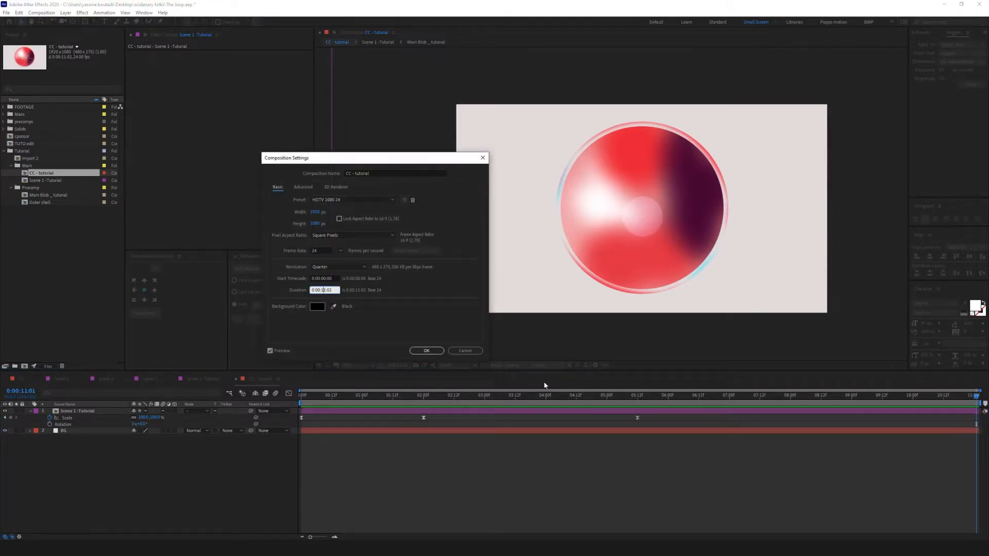
pyautogui.press('Return')
pyautogui.moveTo(317, 538); pyautogui.dragTo(313, 538)
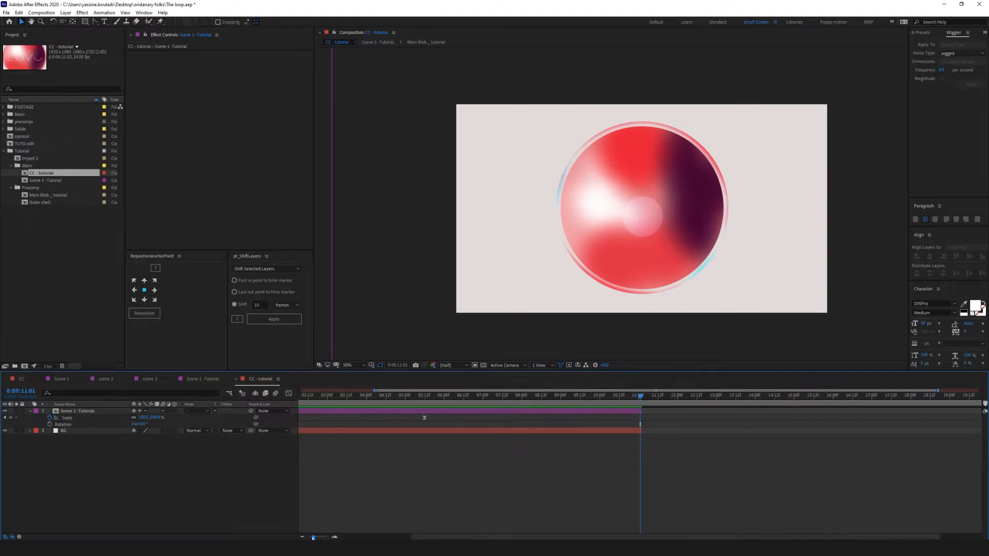
# - Copy the scene 2 layer from the CC composition into the CC - tutorial composition
pyautogui.click(34, 379)
pyautogui.click(82, 425)
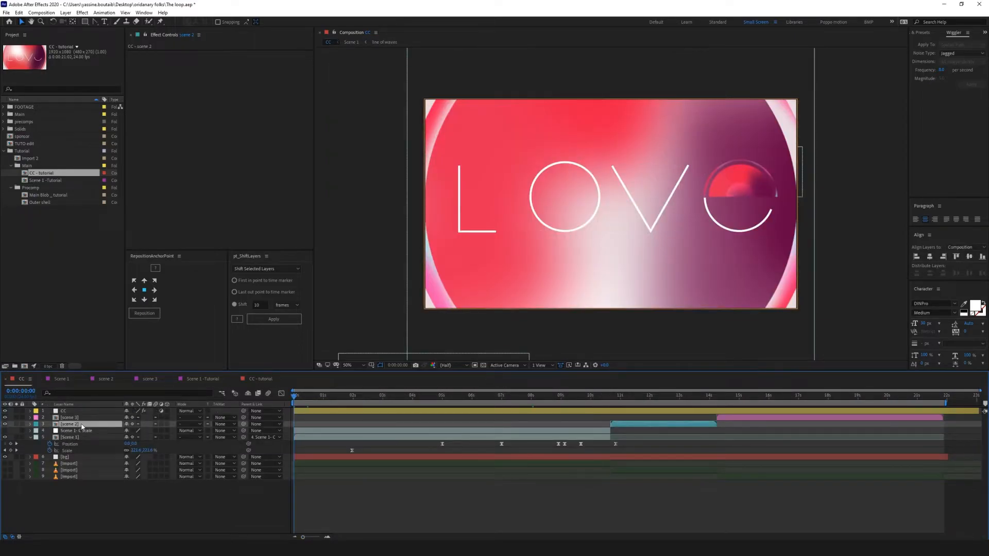
pyautogui.click(275, 380)
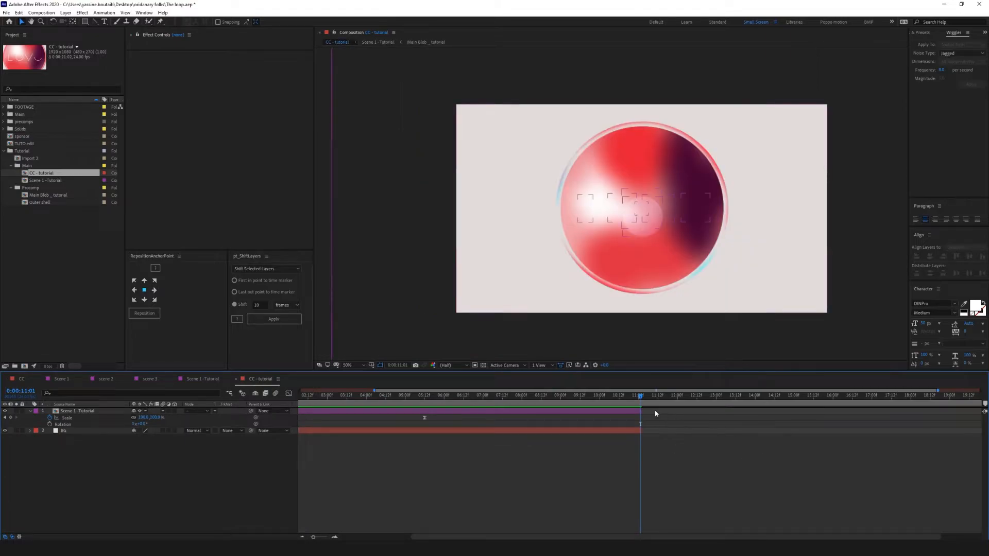
pyautogui.hotkey('ctrl', 'v')
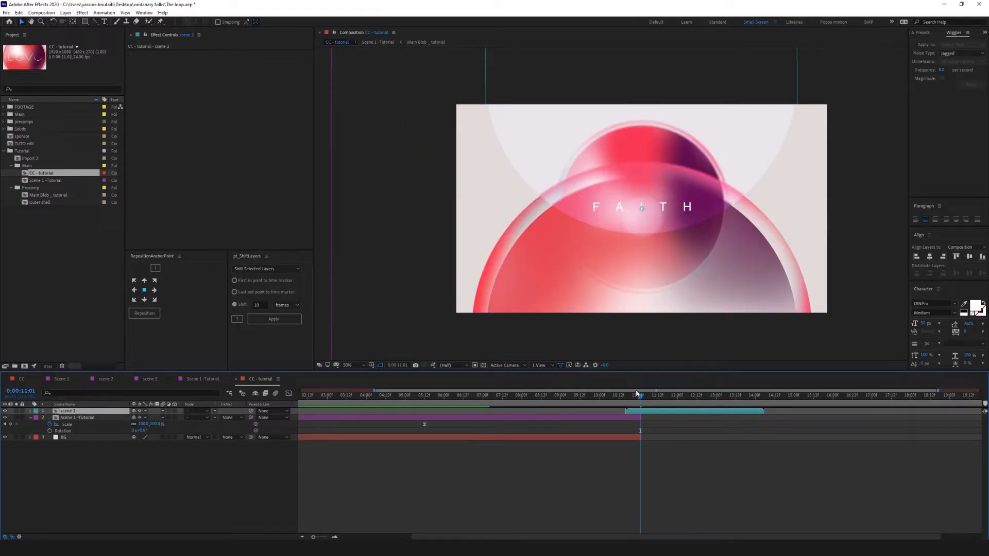
# - Trim the end of the Scene 1 -Tutorial layer to the start of the scene 2 layer and scrub across the cut
pyautogui.moveTo(631, 413)
pyautogui.mouseDown()
pyautogui.moveTo(645, 414)
pyautogui.moveTo(633, 411)
pyautogui.mouseUp()
pyautogui.click(627, 416)
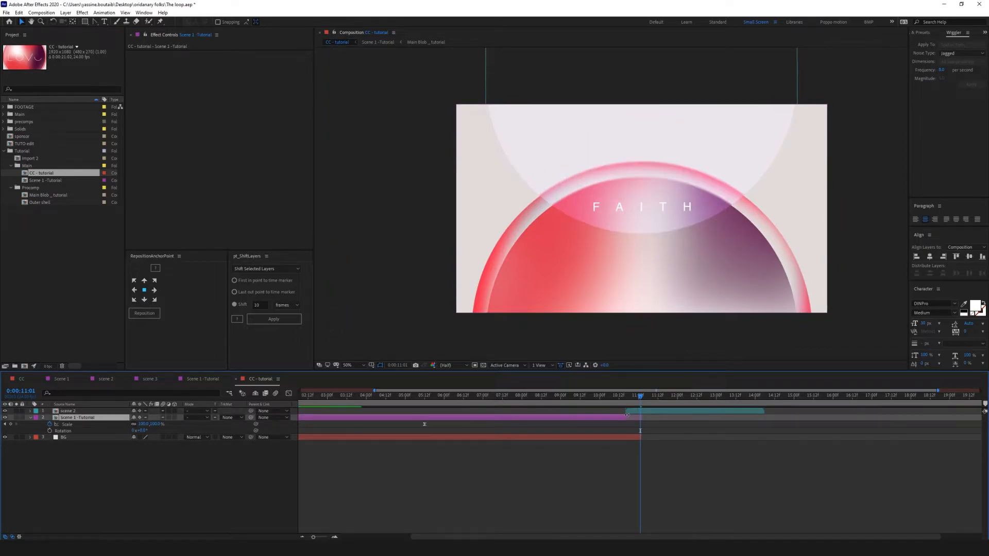
pyautogui.moveTo(630, 399); pyautogui.dragTo(591, 397)
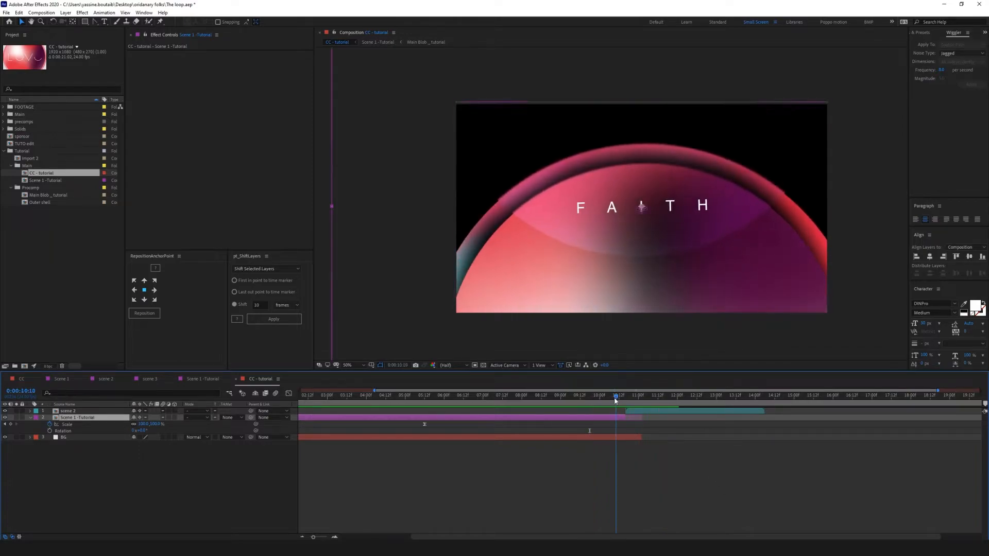
# - Preview the cut to scene 2 and extend the BG layer's end to match the end of the scene 2 layer
pyautogui.click(608, 396)
pyautogui.press('space')
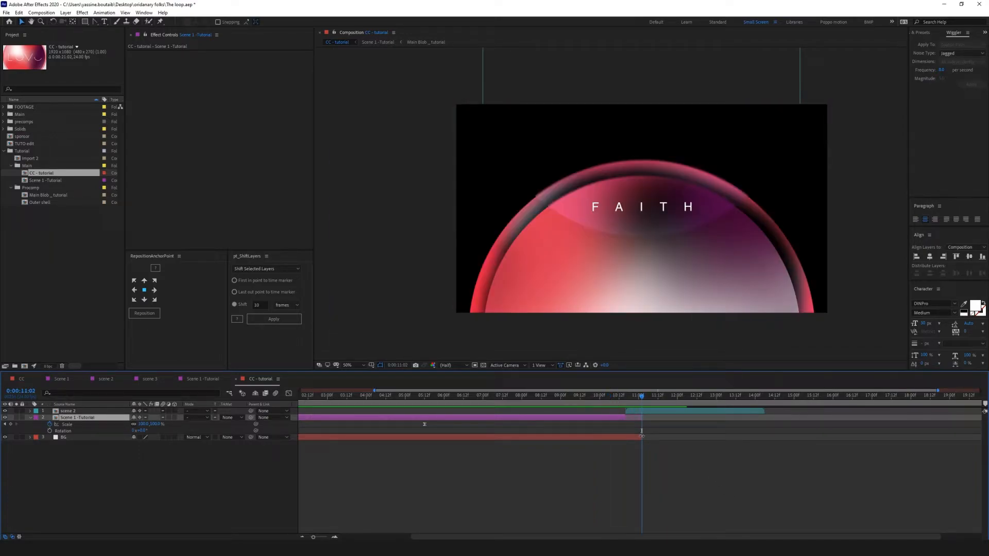
pyautogui.moveTo(641, 436); pyautogui.dragTo(815, 439)
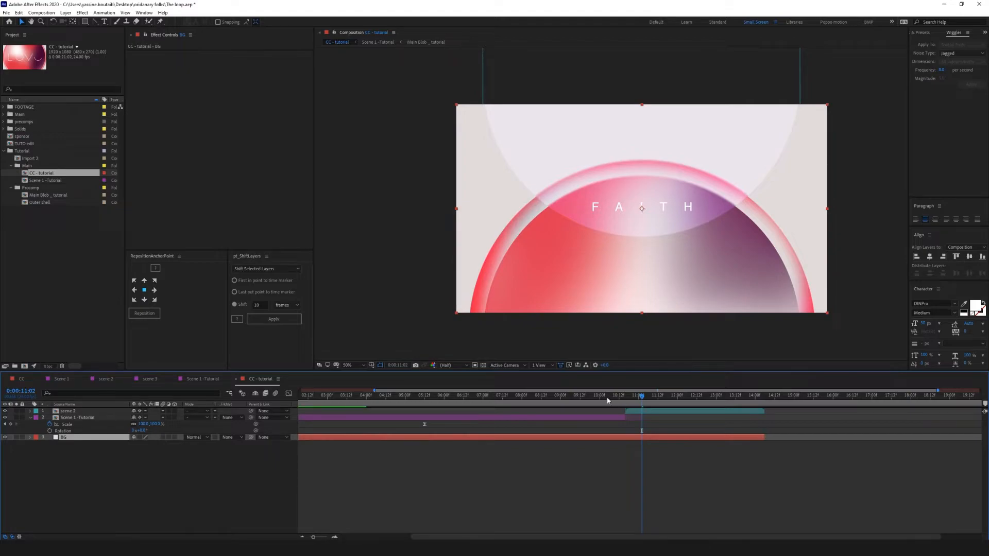
# - Play back the transition from Scene 1 into scene 2 several times and check the end of the scene 2 layer
pyautogui.moveTo(609, 399); pyautogui.dragTo(601, 399)
pyautogui.press('space')
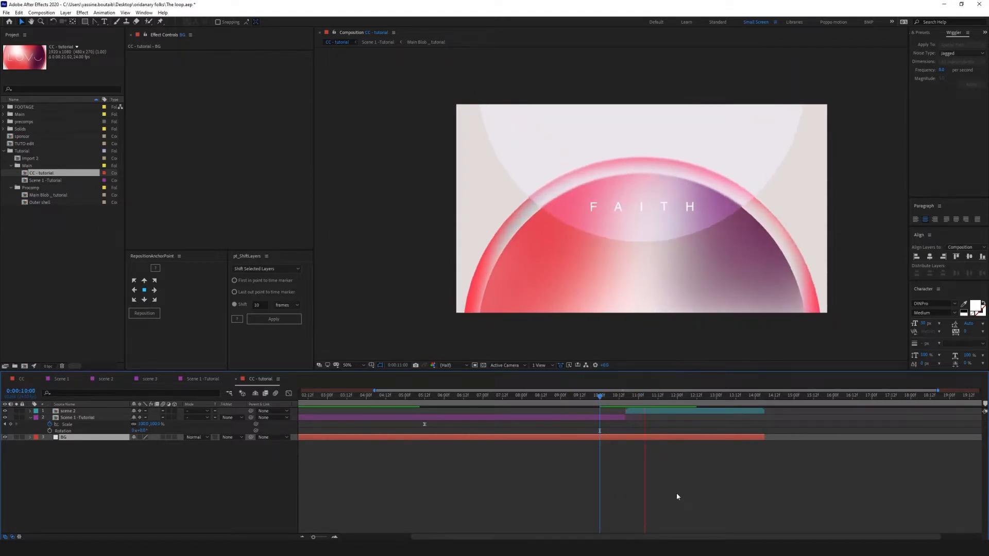
pyautogui.click(617, 396)
pyautogui.moveTo(616, 396); pyautogui.dragTo(559, 394)
pyautogui.press('space')
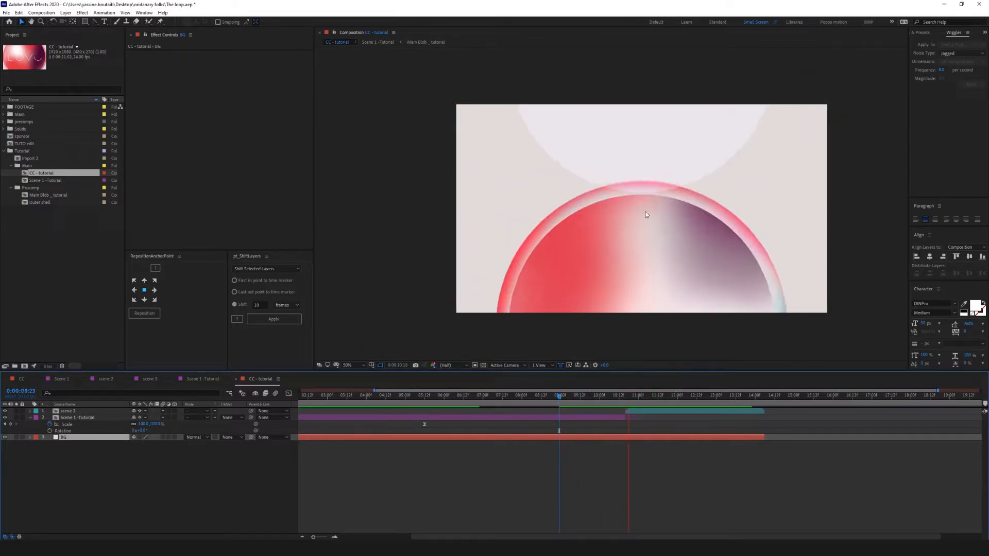
pyautogui.moveTo(601, 396)
pyautogui.mouseDown()
pyautogui.moveTo(581, 395)
pyautogui.moveTo(644, 401)
pyautogui.moveTo(597, 405)
pyautogui.mouseUp()
pyautogui.press('space')
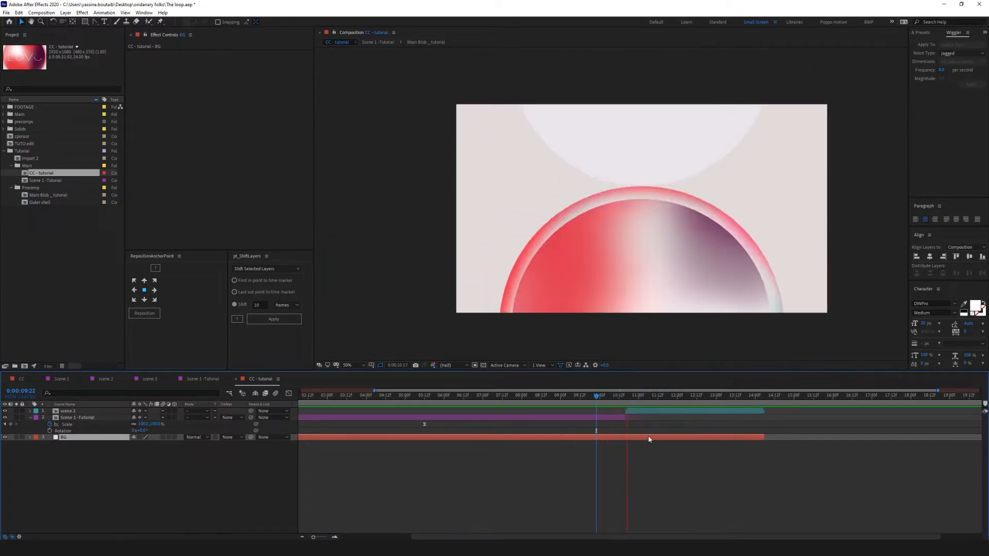
pyautogui.click(755, 397)
pyautogui.moveTo(754, 397); pyautogui.dragTo(760, 397)
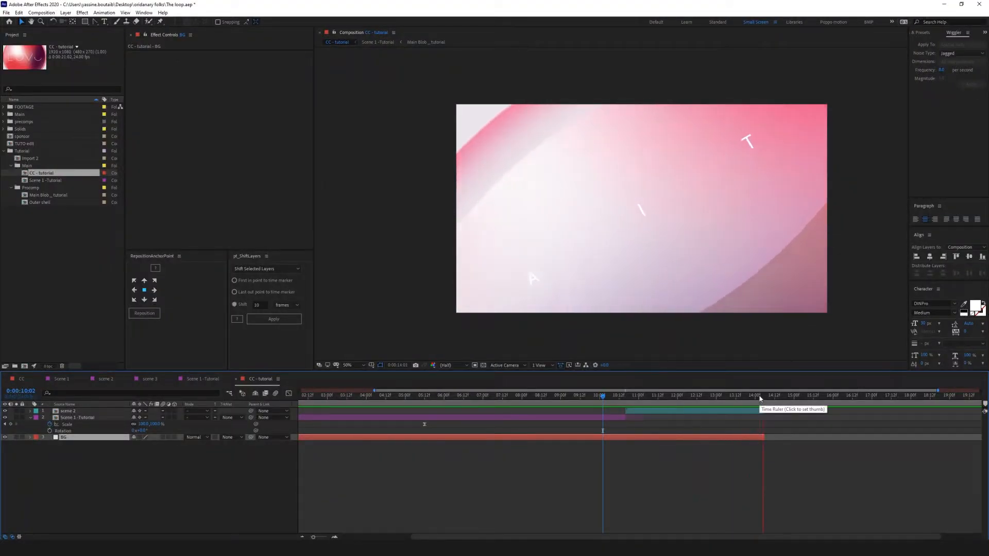
pyautogui.click(760, 397)
# - Open the finished CC composition and review its layers, scrubbing back to the start
pyautogui.click(21, 380)
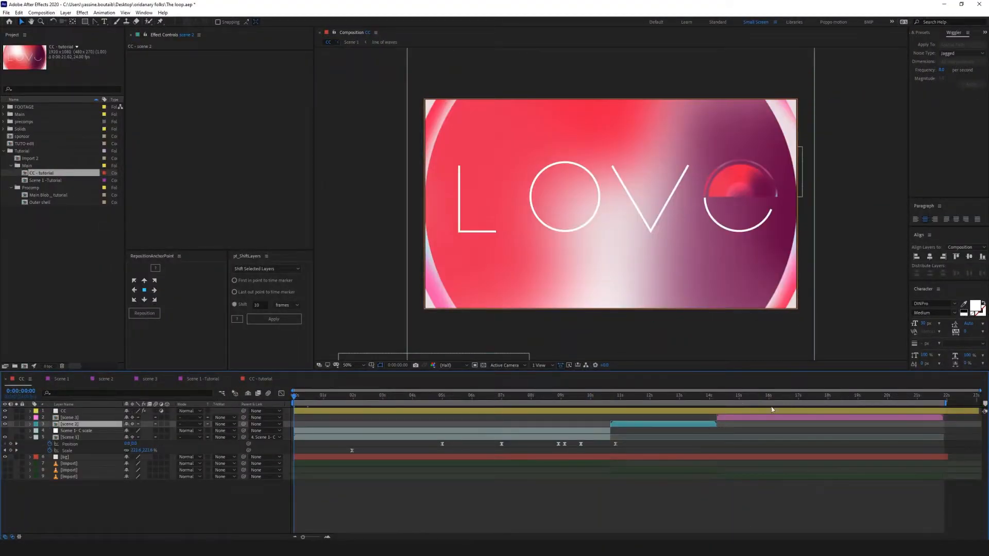
pyautogui.moveTo(701, 401); pyautogui.dragTo(241, 394)
pyautogui.click(735, 514)
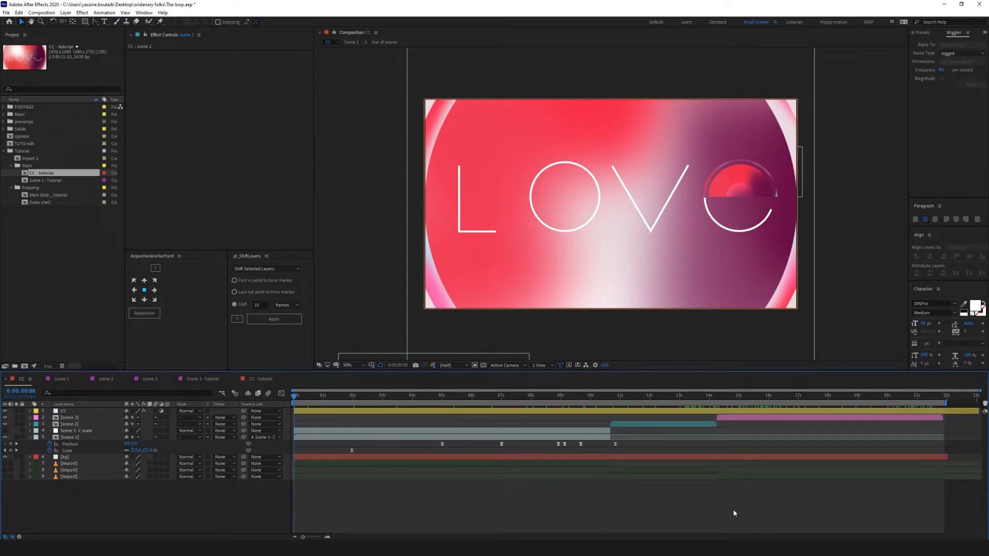
# - Return to the CC - tutorial composition and add an adjustment layer named CC above all other layers
pyautogui.click(262, 380)
pyautogui.moveTo(646, 395); pyautogui.dragTo(508, 384)
pyautogui.rightClick(138, 478)
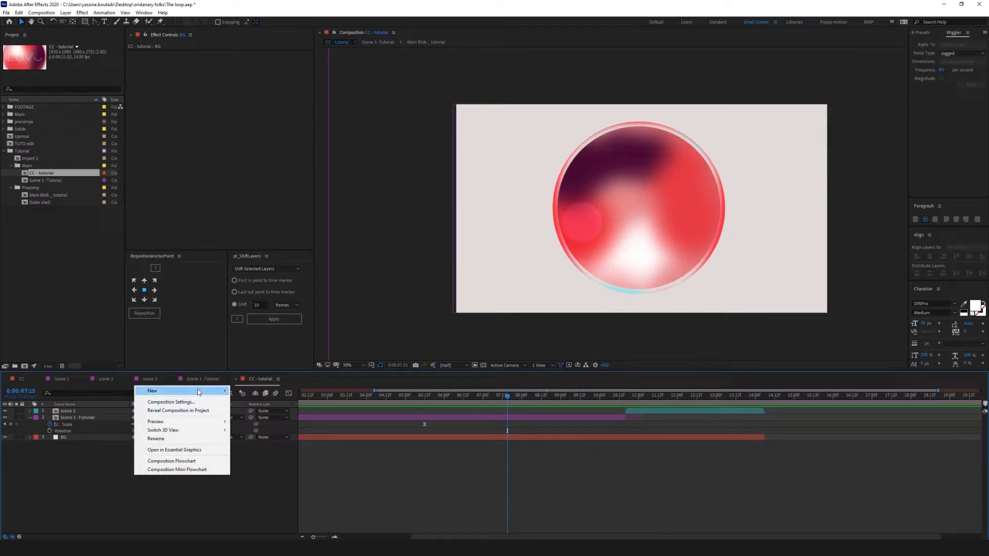
pyautogui.moveTo(212, 390)
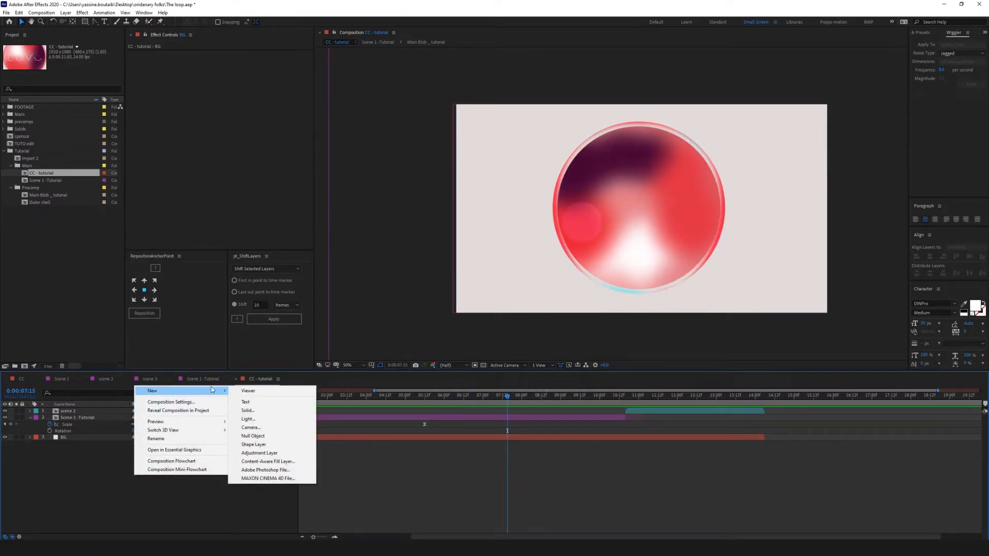
pyautogui.click(266, 453)
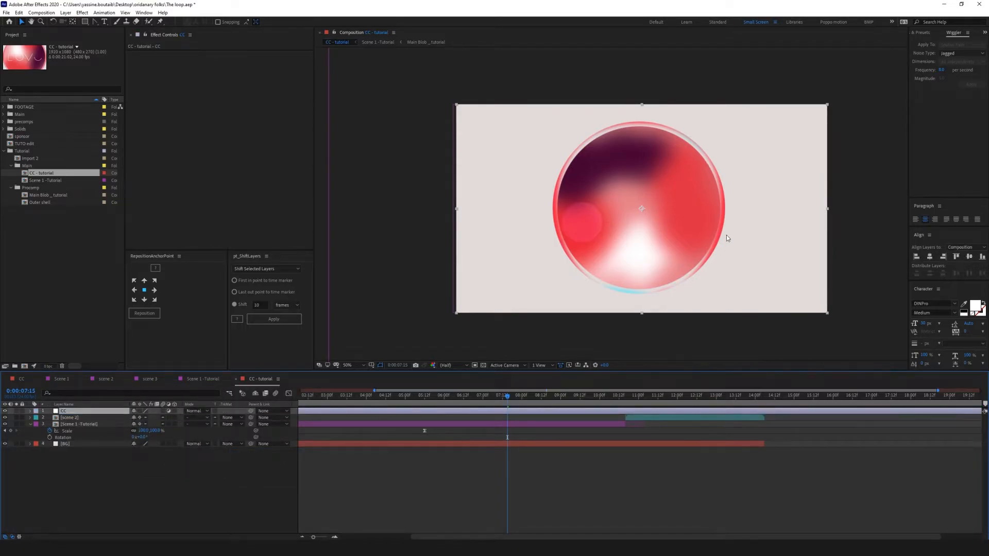
# - Apply the Add Grain effect to the CC adjustment layer and set its Viewing Mode to Final Output
pyautogui.scroll(4, 592, 221)
pyautogui.moveTo(587, 230); pyautogui.dragTo(562, 187)
pyautogui.moveTo(361, 330); pyautogui.dragTo(762, 168)
pyautogui.moveTo(437, 186); pyautogui.dragTo(610, 299)
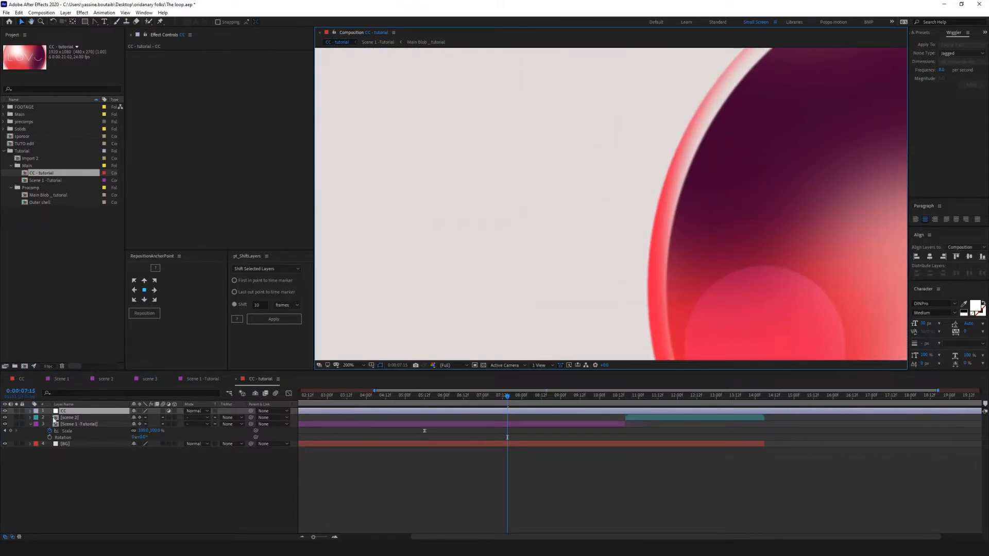
pyautogui.hotkey('ctrl', 'space')
pyautogui.write('add g')
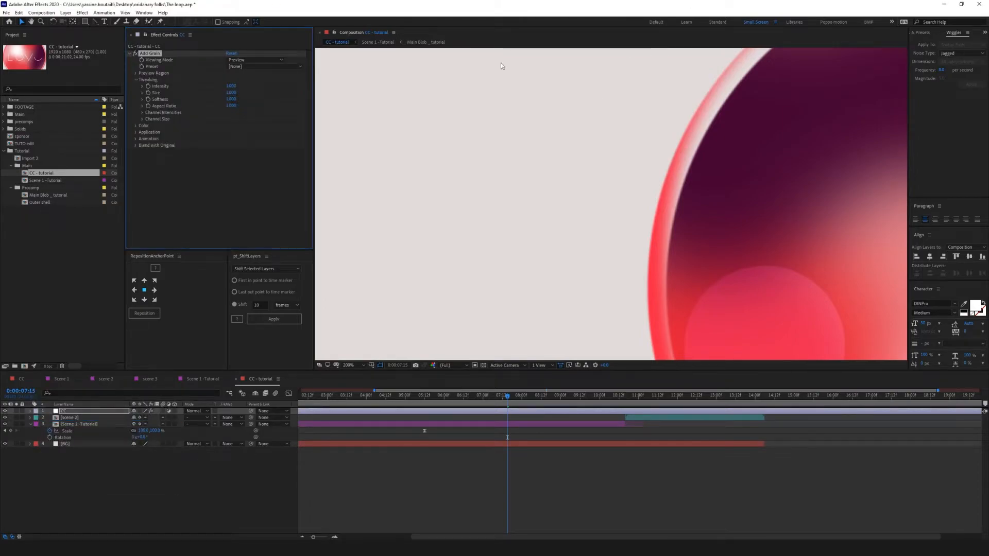
pyautogui.click(241, 60)
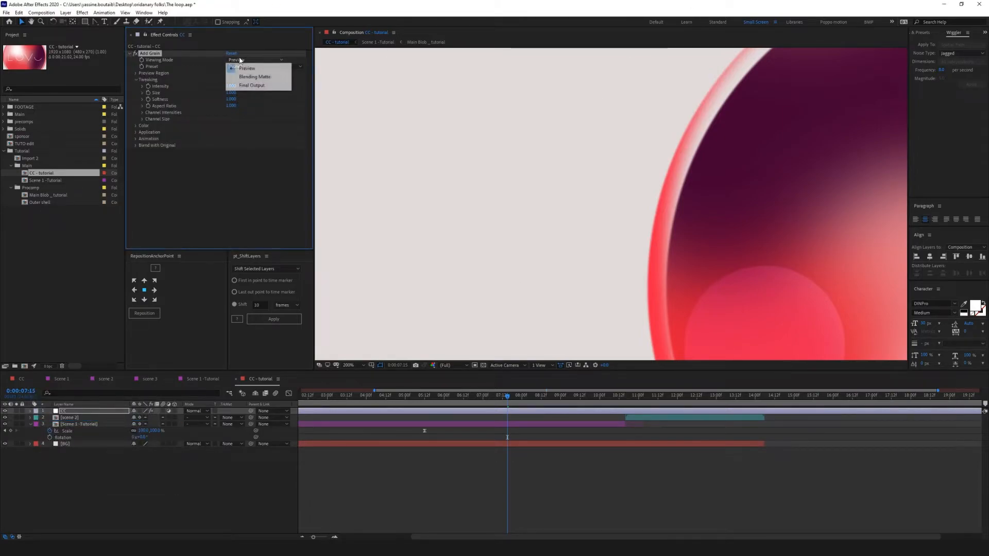
pyautogui.click(258, 85)
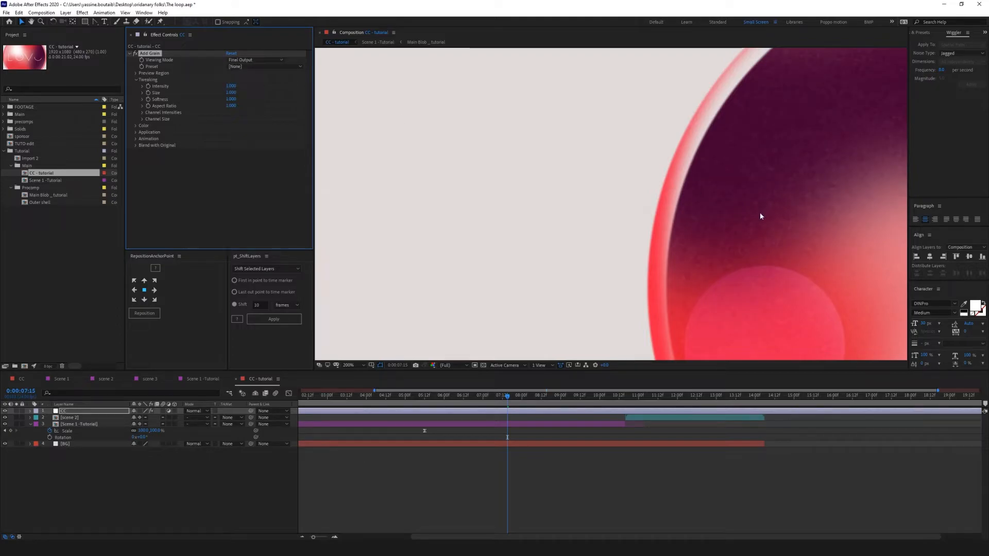
# - Reduce the Add Grain intensity, trying 0.2 first and settling on 0.25, and inspect the grain on the blob
pyautogui.scroll(1, 735, 227)
pyautogui.moveTo(788, 233); pyautogui.dragTo(382, 183)
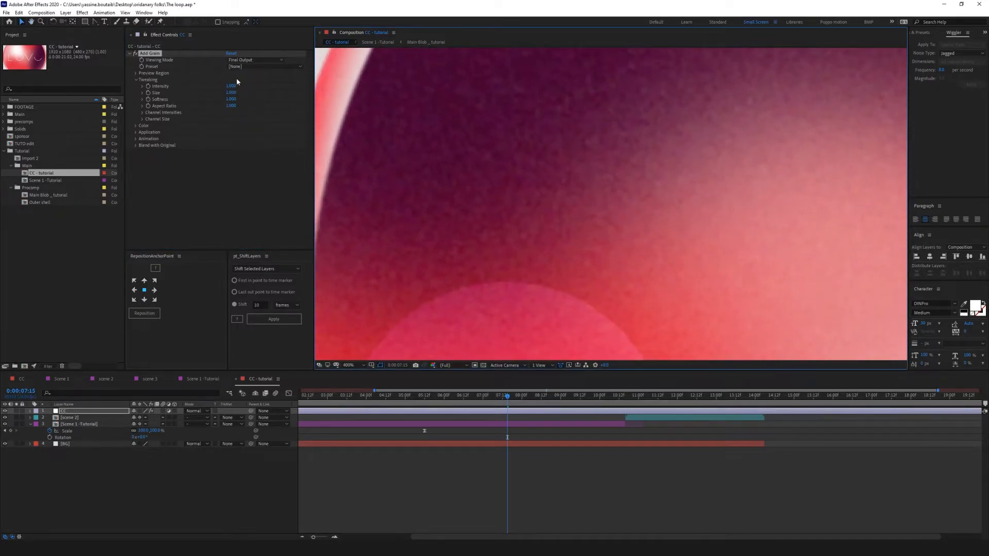
pyautogui.click(232, 87)
pyautogui.write('0.2')
pyautogui.press('Return')
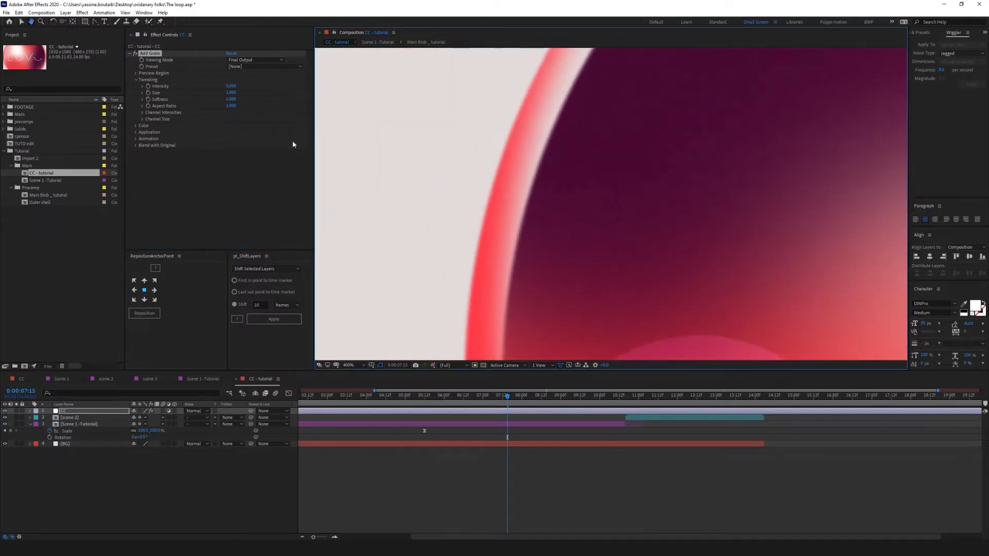
pyautogui.click(230, 86)
pyautogui.write('0.25')
pyautogui.press('Return')
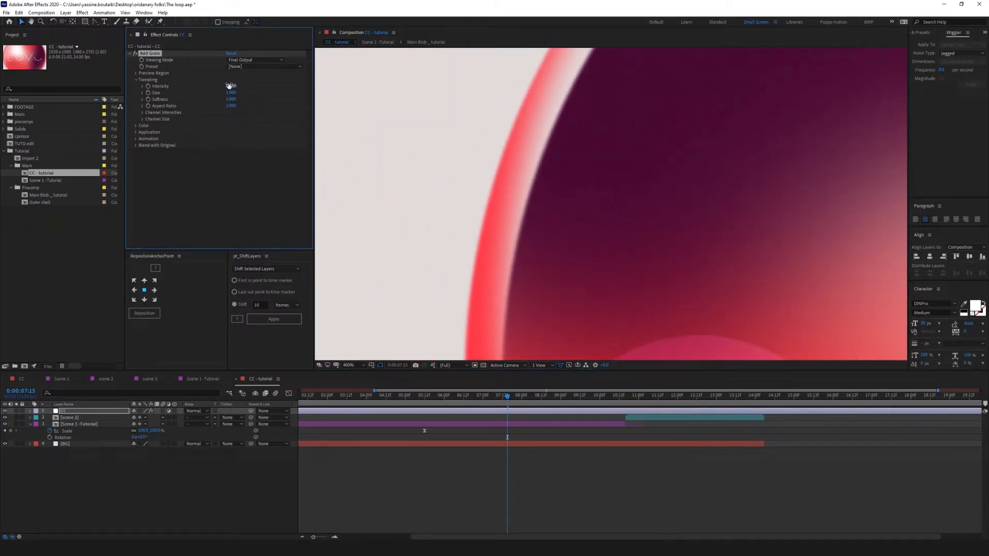
pyautogui.click(620, 495)
pyautogui.scroll(-2, 700, 277)
pyautogui.moveTo(700, 277); pyautogui.dragTo(749, 314)
pyautogui.press('v')
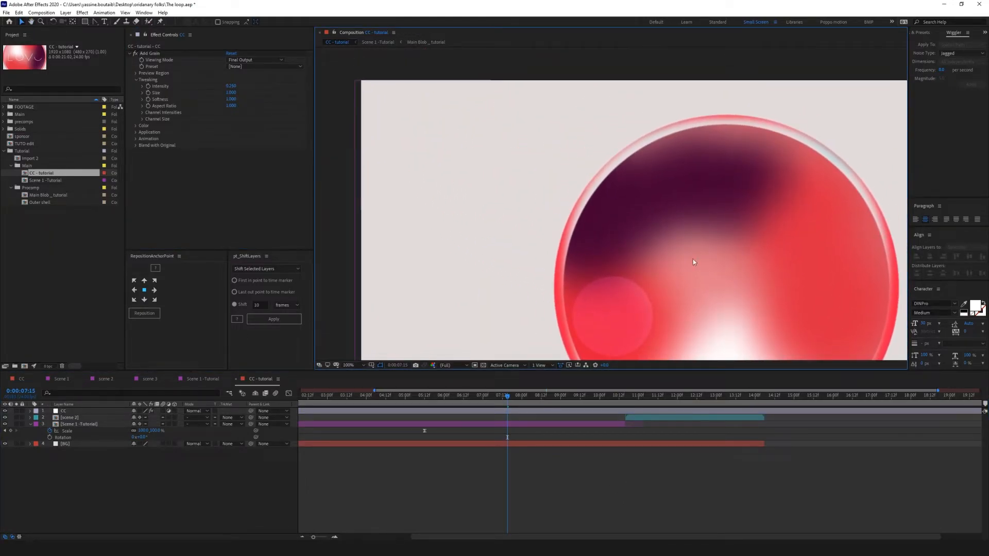
# - Apply the Curves effect to the CC adjustment layer
pyautogui.click(503, 412)
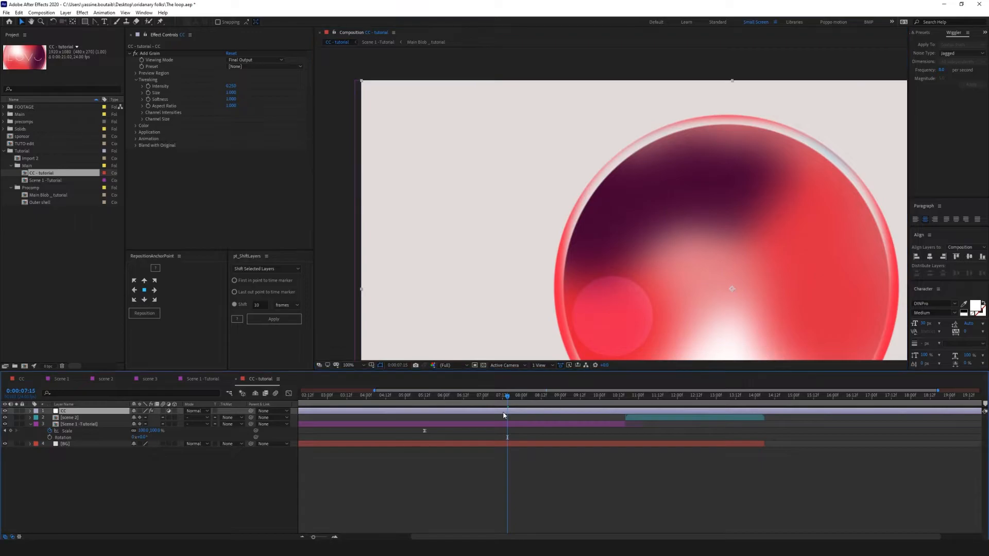
pyautogui.hotkey('ctrl', 'space')
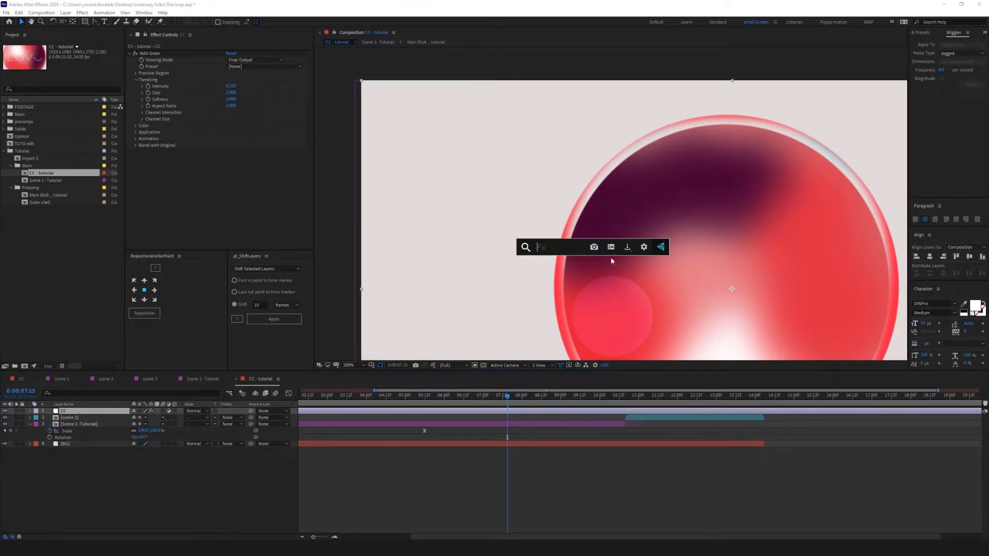
pyautogui.write('curve')
pyautogui.press('Return')
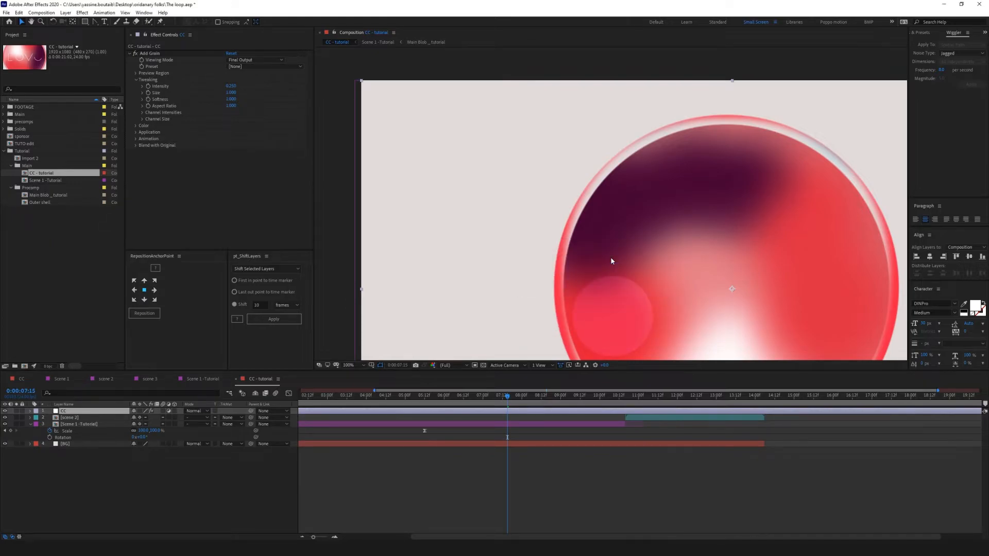
# - Add a highlight point and a shadow point to the RGB curve, raising the shadows slightly, and check the whole frame
pyautogui.moveTo(207, 164); pyautogui.dragTo(208, 157)
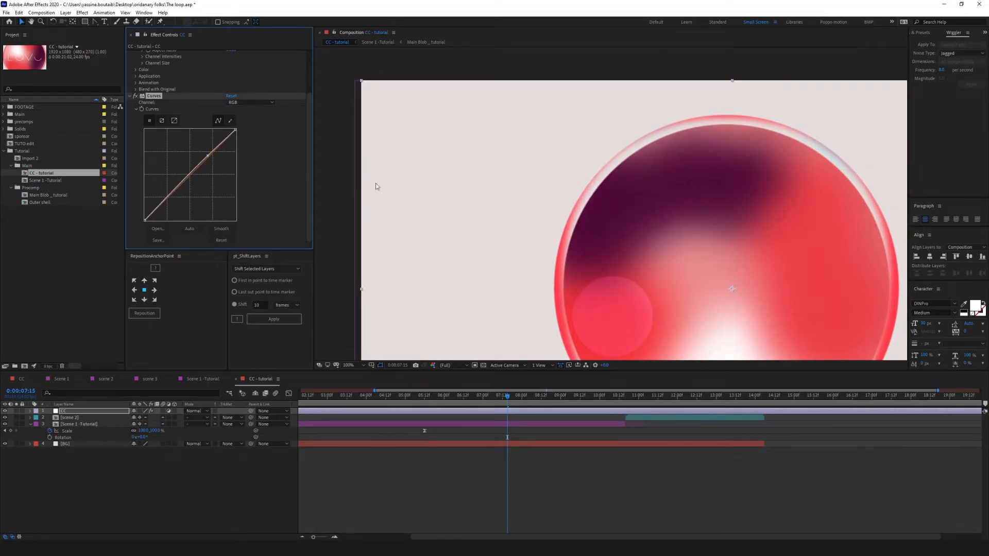
pyautogui.moveTo(699, 208); pyautogui.dragTo(700, 117)
pyautogui.moveTo(163, 199); pyautogui.dragTo(165, 197)
pyautogui.click(527, 488)
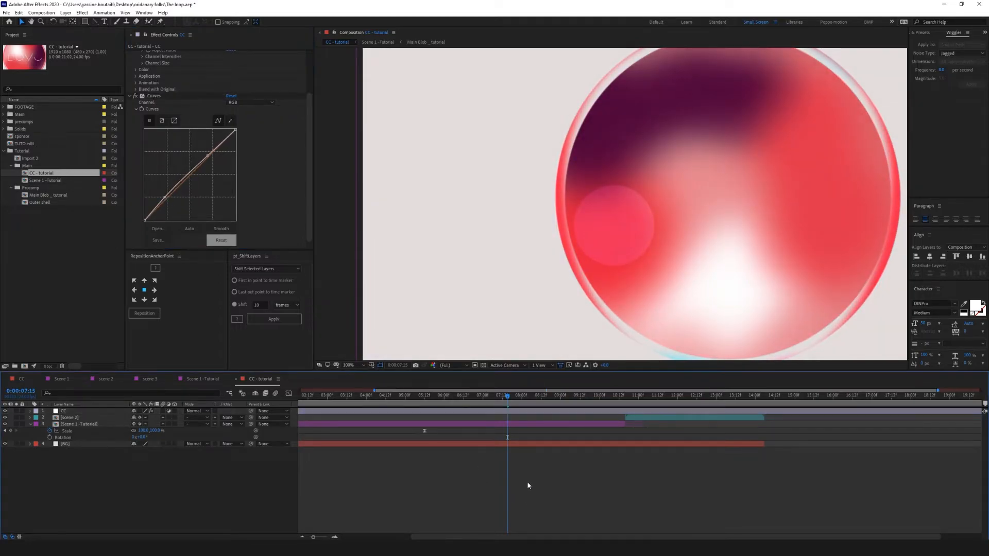
pyautogui.scroll(-1, 698, 232)
pyautogui.moveTo(717, 243); pyautogui.dragTo(662, 255)
pyautogui.press('v')
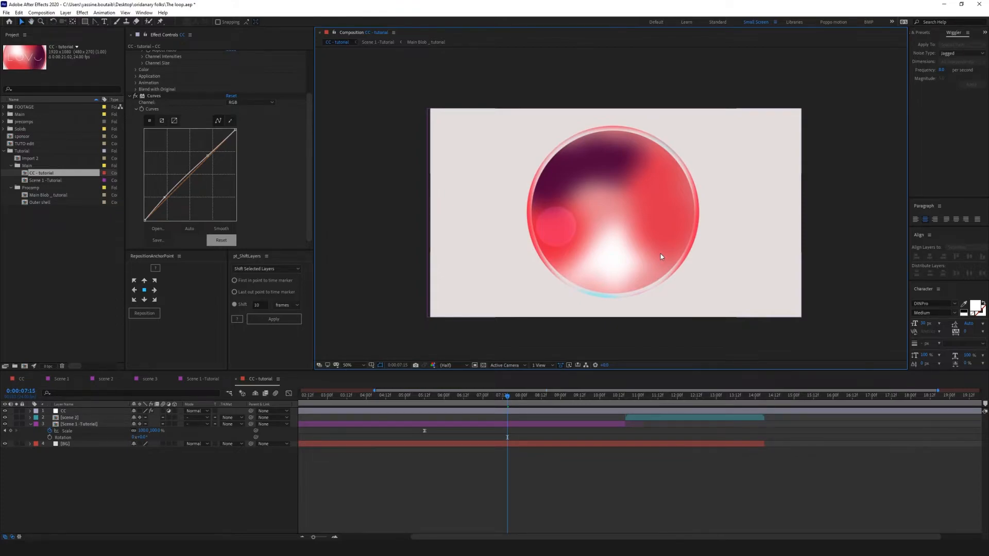
# - Apply Posterize Time to the CC adjustment layer and set its Frame Rate to 12
pyautogui.click(497, 467)
pyautogui.click(468, 411)
pyautogui.hotkey('ctrl', 'space')
pyautogui.write('time')
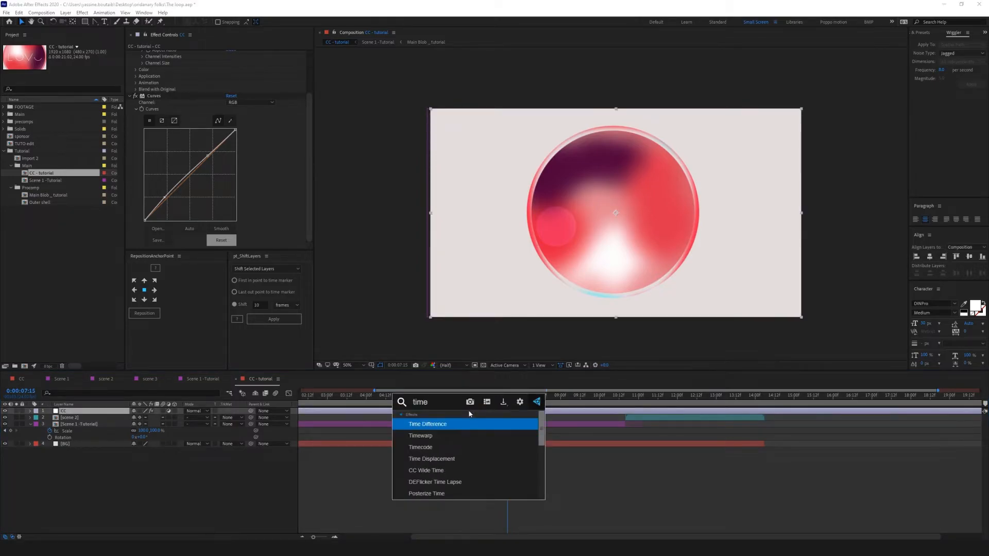
pyautogui.click(447, 493)
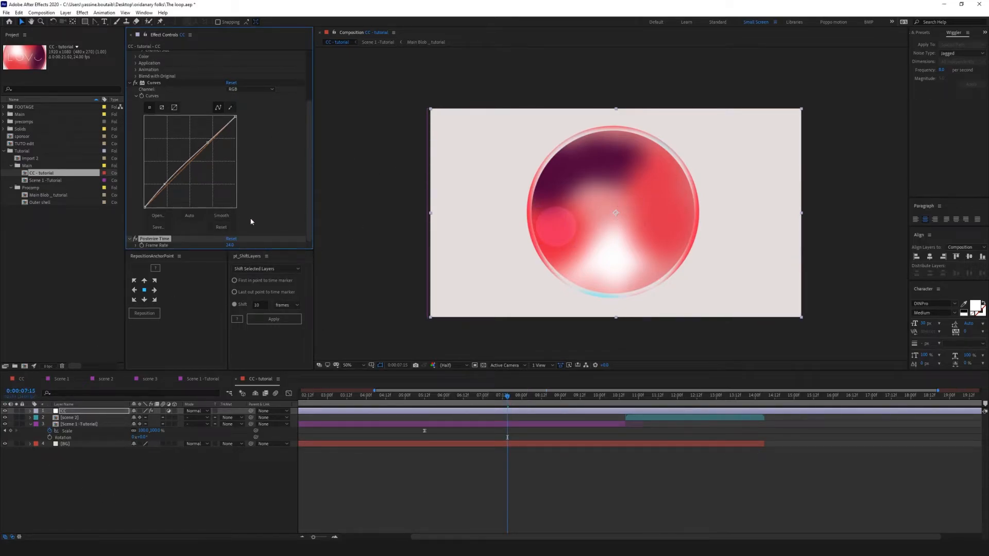
pyautogui.click(230, 246)
pyautogui.write('12')
pyautogui.press('Return')
pyautogui.click(631, 483)
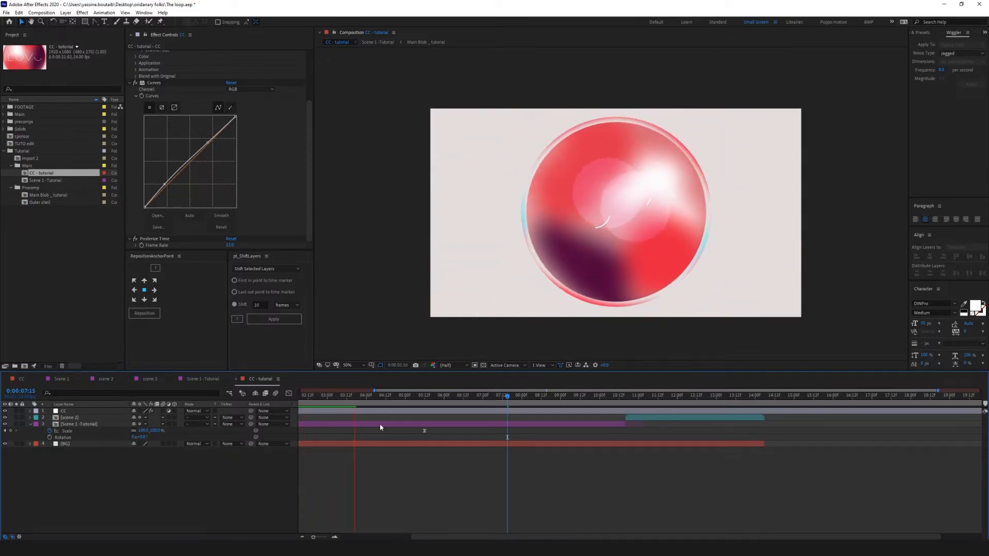
# - Preview the CC - tutorial composition from its start and go to 0:00:02:00
pyautogui.moveTo(313, 537); pyautogui.dragTo(308, 537)
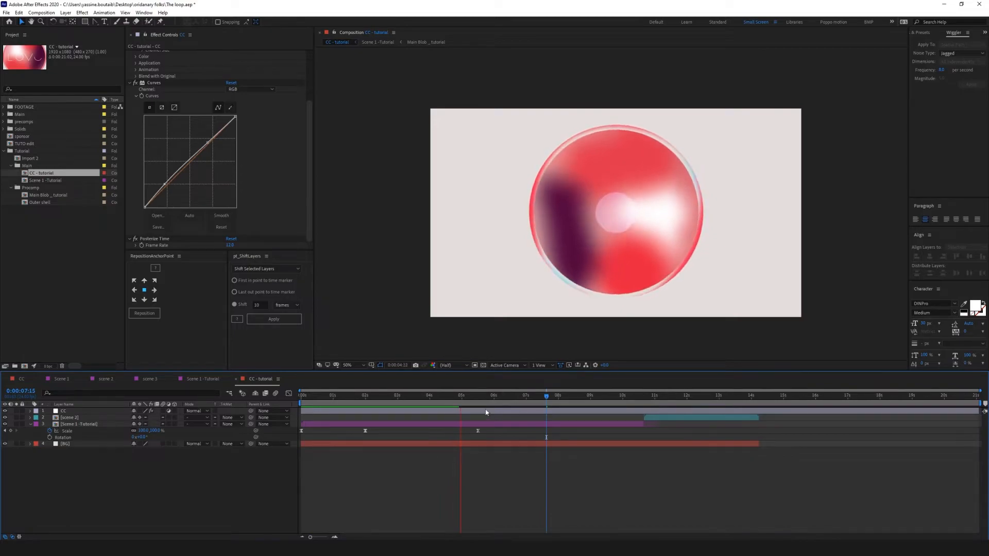
pyautogui.moveTo(439, 397); pyautogui.dragTo(201, 406)
pyautogui.press('space')
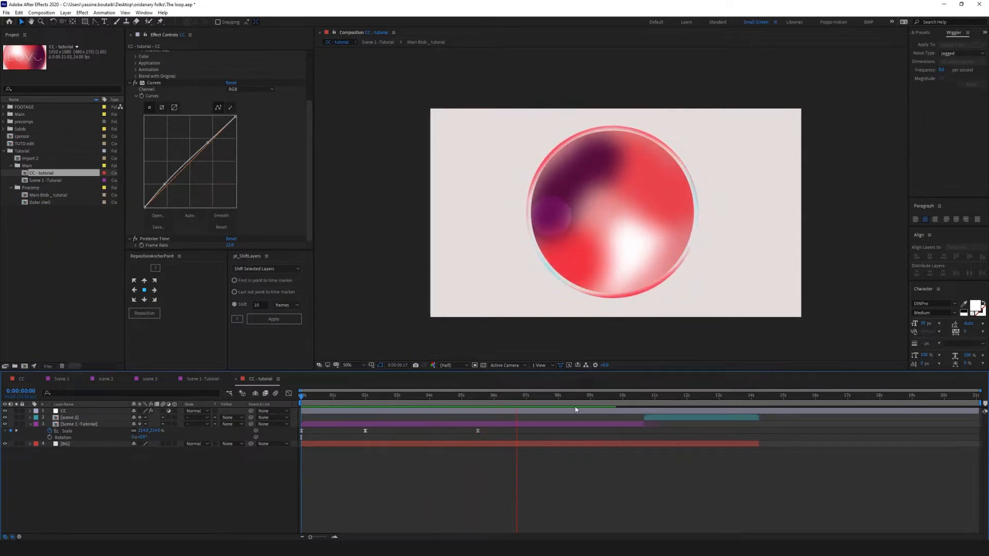
pyautogui.moveTo(507, 400); pyautogui.dragTo(365, 399)
# - Create a new composition named grungy
pyautogui.rightClick(269, 396)
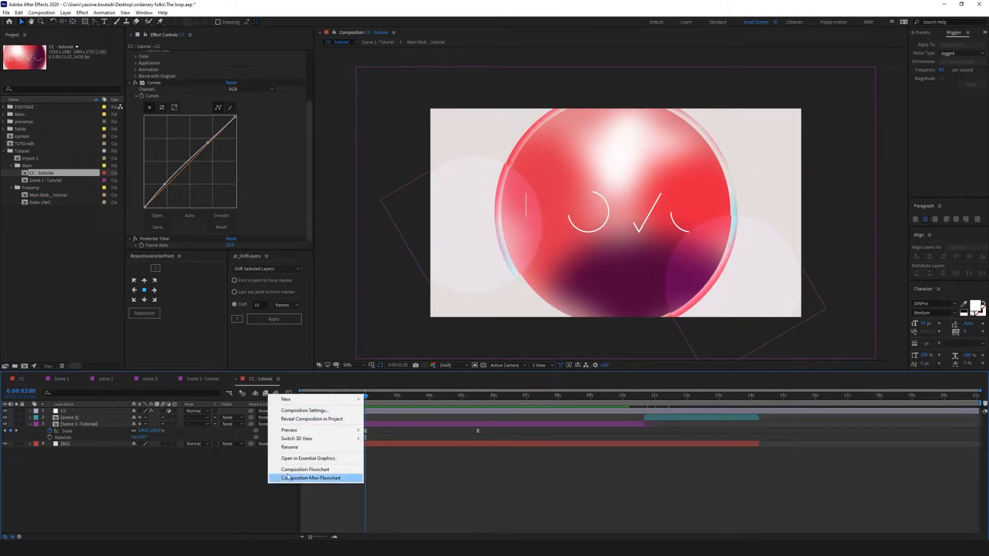
pyautogui.click(243, 479)
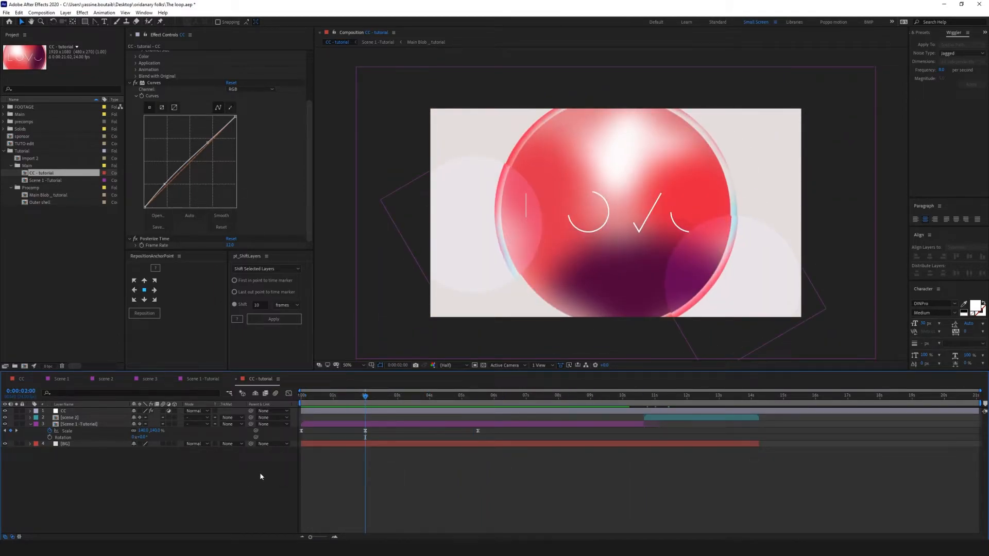
pyautogui.hotkey('ctrl', 'n')
pyautogui.write('grungy')
pyautogui.press('Return')
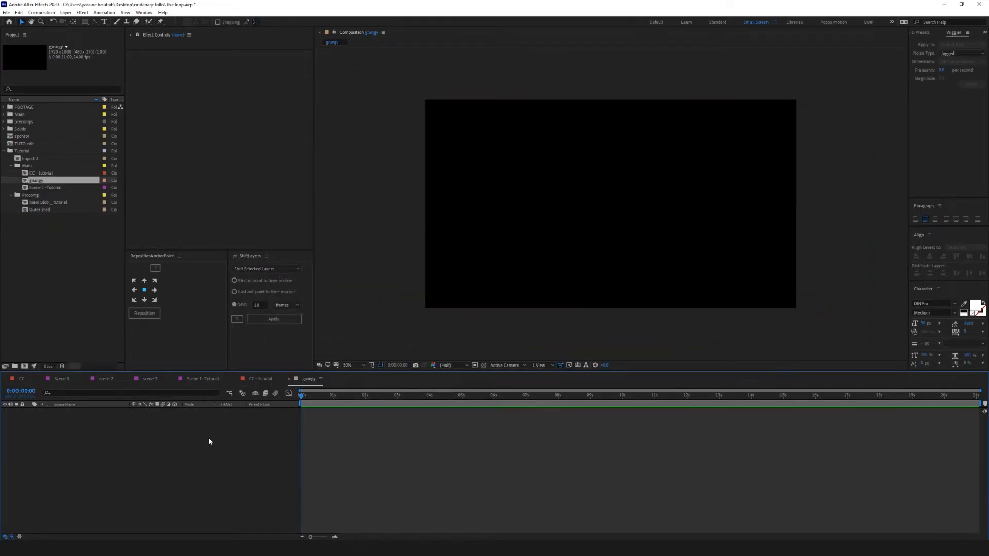
# - Create a solid named fractal grunge in the grungy composition and apply the Fractal Noise effect to it
pyautogui.hotkey('ctrl', 'y')
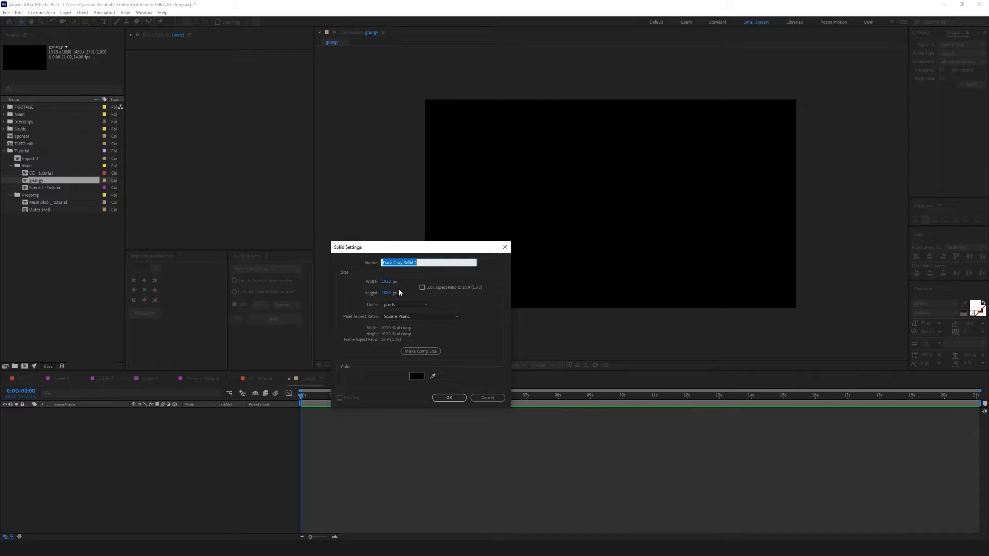
pyautogui.write('fractal grunge')
pyautogui.press('Return')
pyautogui.hotkey('ctrl', 'space')
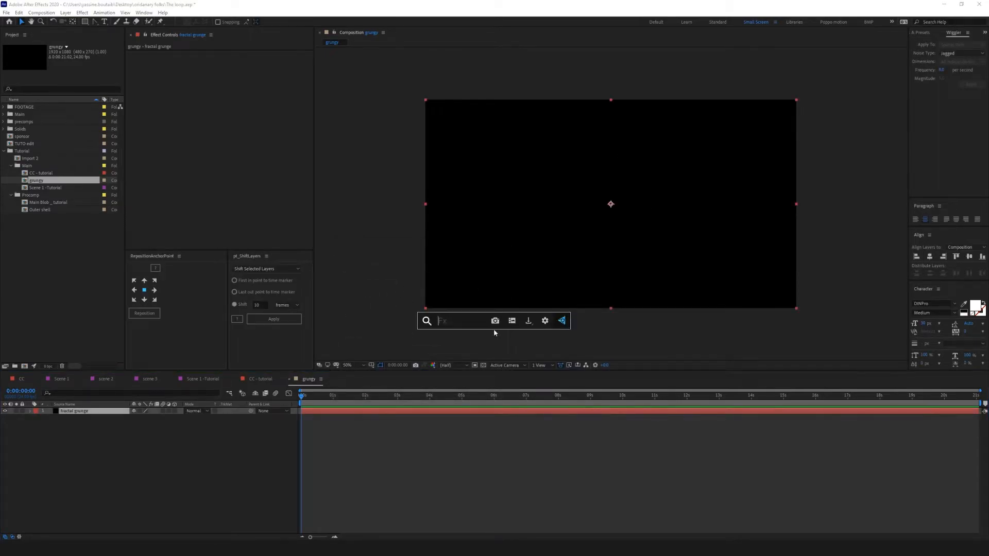
pyautogui.write('frac')
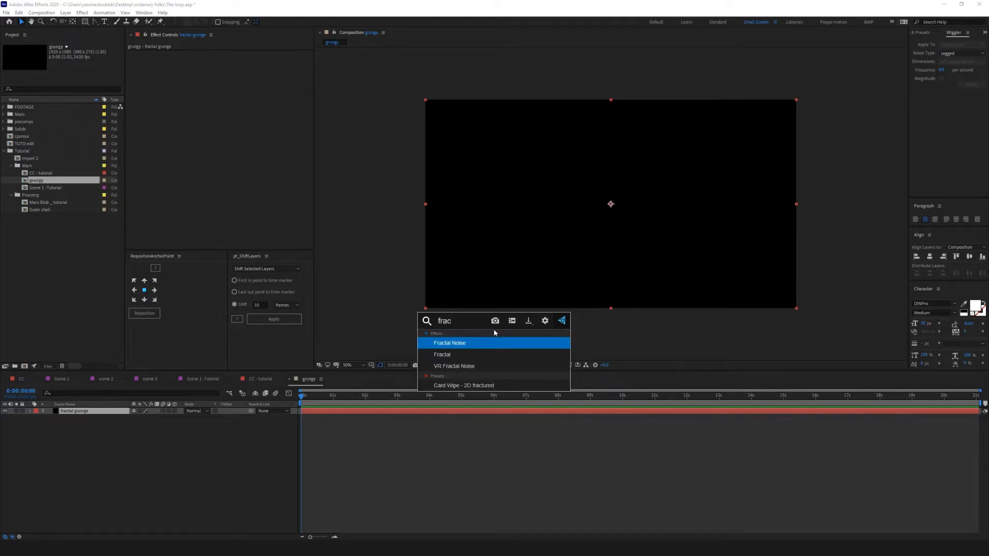
pyautogui.press('Return')
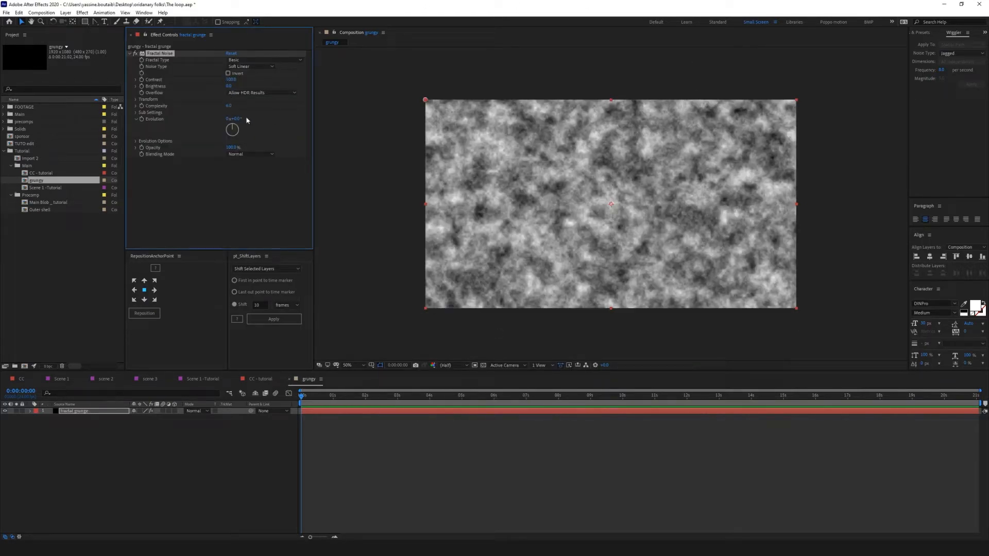
# - Set the Fractal Noise Brightness to about -66, its Scale to about 154 and its Contrast to about 69
pyautogui.moveTo(229, 86); pyautogui.dragTo(198, 84)
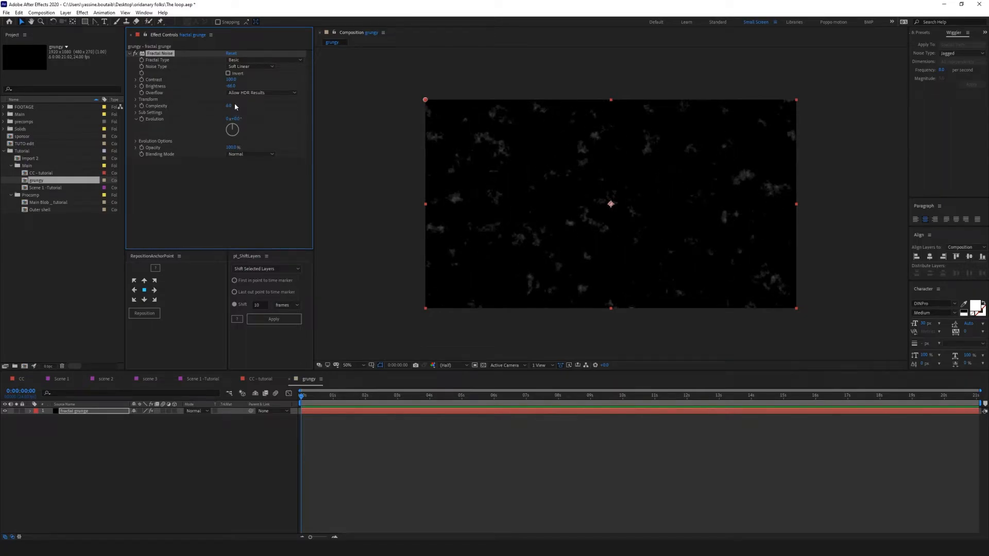
pyautogui.click(136, 99)
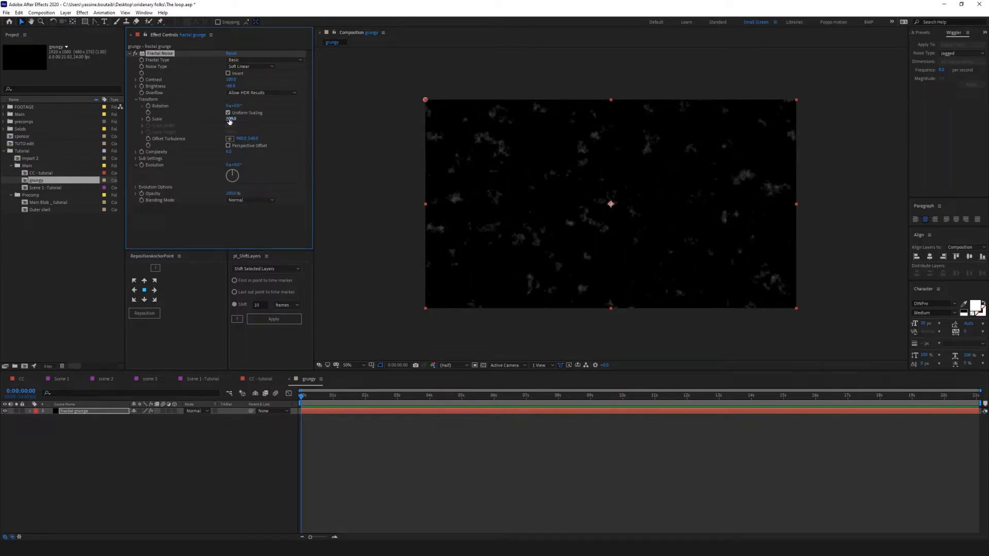
pyautogui.moveTo(230, 120)
pyautogui.mouseDown()
pyautogui.moveTo(267, 124)
pyautogui.moveTo(215, 120)
pyautogui.mouseUp()
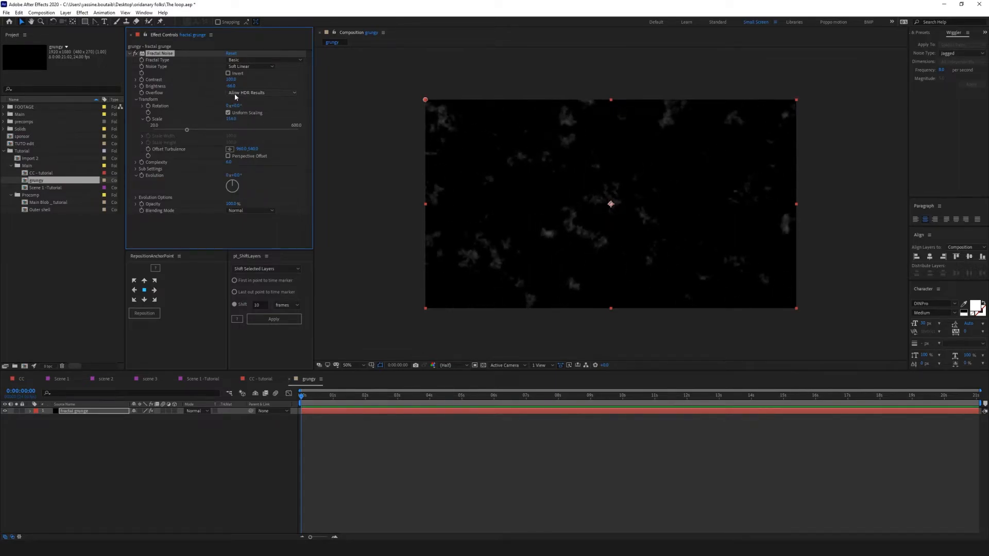
pyautogui.click(231, 81)
pyautogui.moveTo(230, 81); pyautogui.dragTo(212, 80)
pyautogui.click(155, 424)
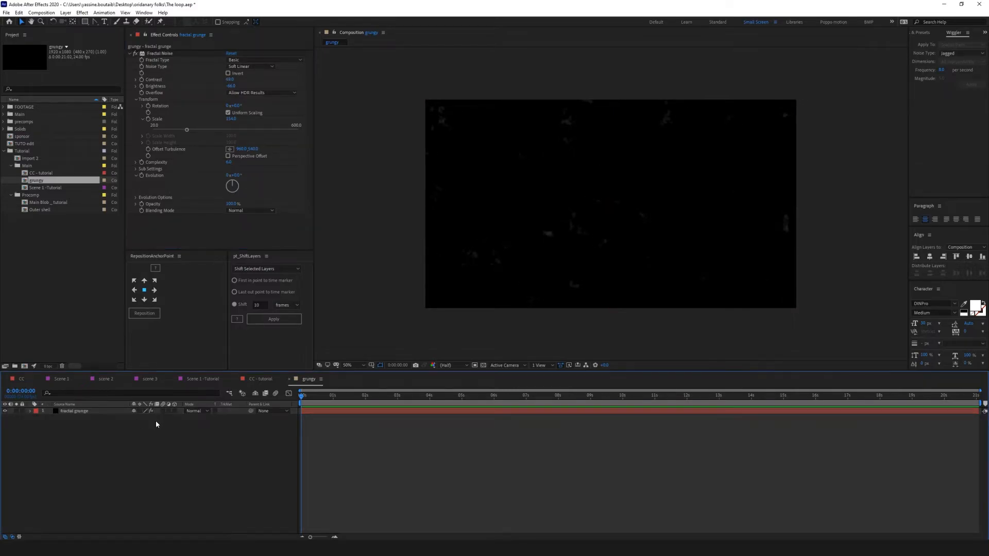
# - Animate the noise Evolution with hold keyframes from 0:00:00:00, increasing its value by roughly a quarter turn at frames 3 and 5
pyautogui.click(141, 175)
pyautogui.press('u')
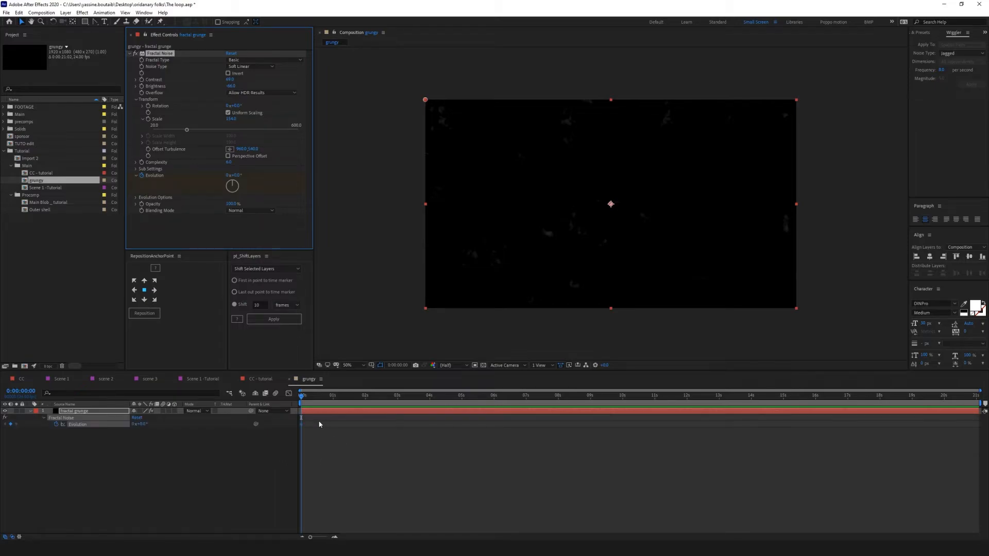
pyautogui.rightClick(301, 424)
pyautogui.click(335, 486)
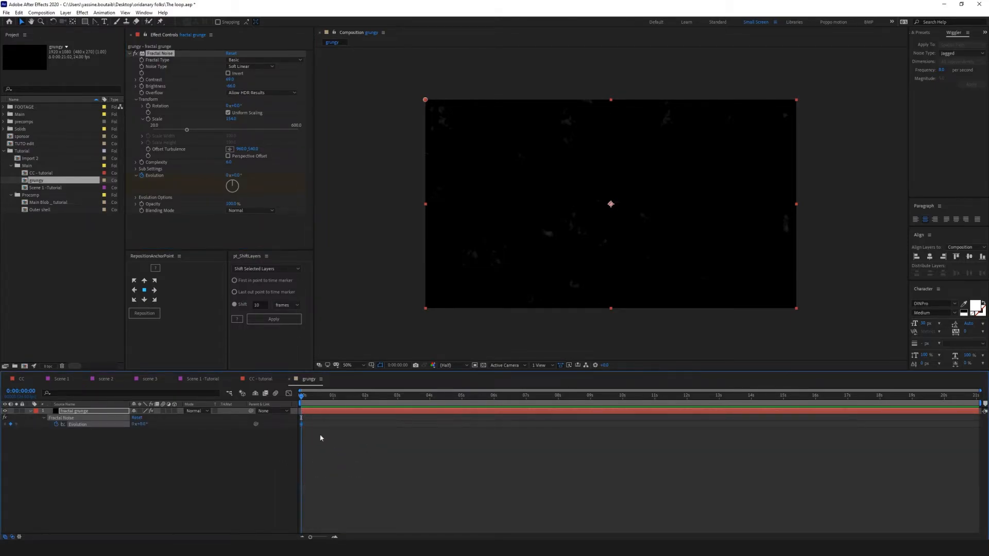
pyautogui.moveTo(302, 398); pyautogui.dragTo(305, 396)
pyautogui.moveTo(234, 175); pyautogui.dragTo(266, 173)
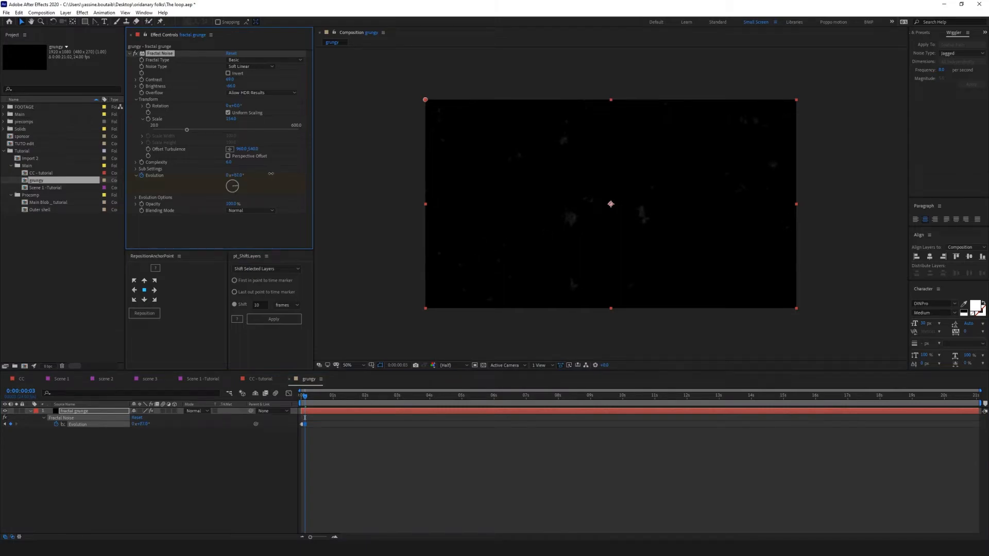
pyautogui.moveTo(308, 400); pyautogui.dragTo(309, 399)
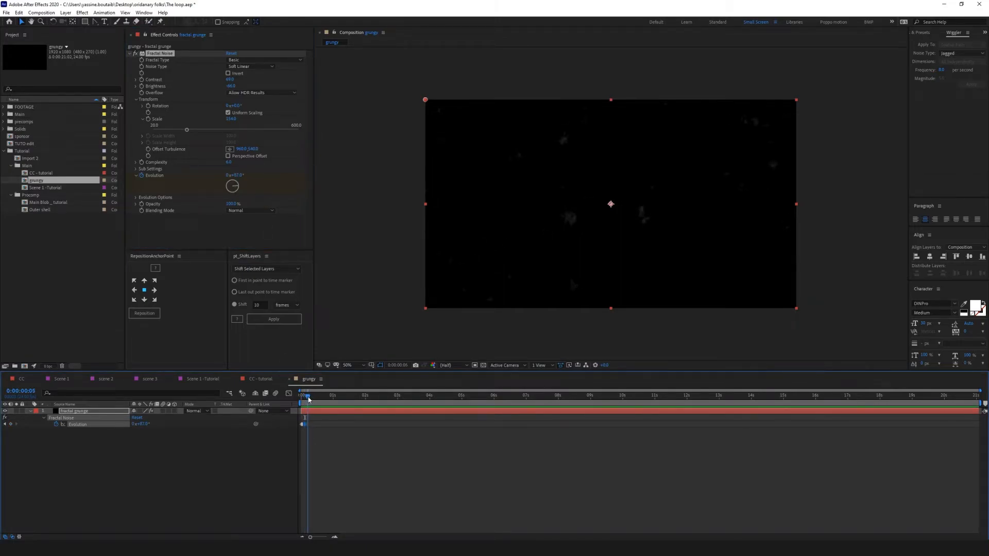
pyautogui.moveTo(240, 175); pyautogui.dragTo(265, 175)
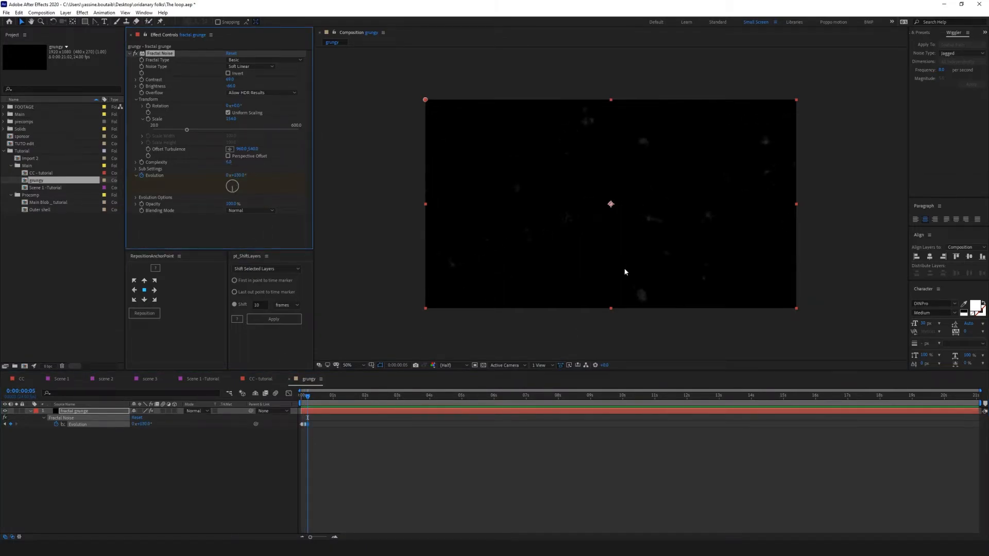
pyautogui.scroll(2, 677, 284)
pyautogui.moveTo(788, 302); pyautogui.dragTo(682, 284)
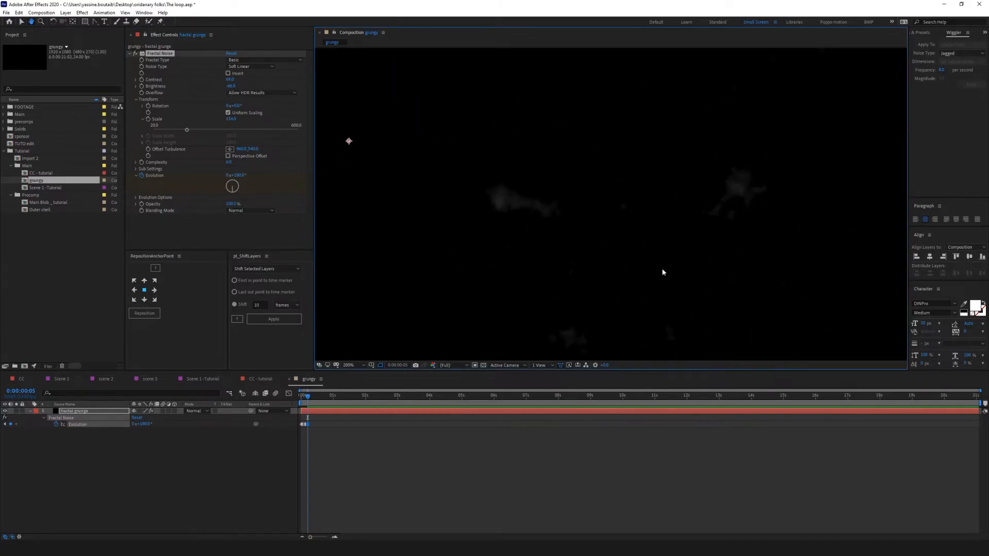
pyautogui.scroll(-2, 682, 283)
pyautogui.press('.')
pyautogui.moveTo(243, 177); pyautogui.dragTo(382, 177)
pyautogui.hotkey('ctrl', 'z')
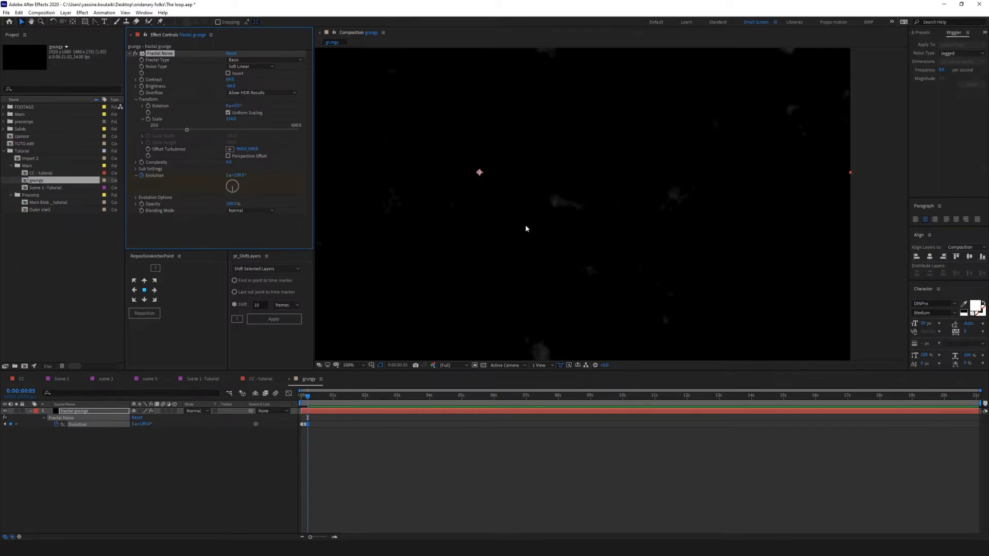
# - Spread the Evolution keyframes out in time, moving the second to 0:00:00:07 and the third to 0:00:00:12
pyautogui.press(',')
pyautogui.press(',')
pyautogui.press(',')
pyautogui.press(',')
pyautogui.moveTo(309, 399); pyautogui.dragTo(298, 399)
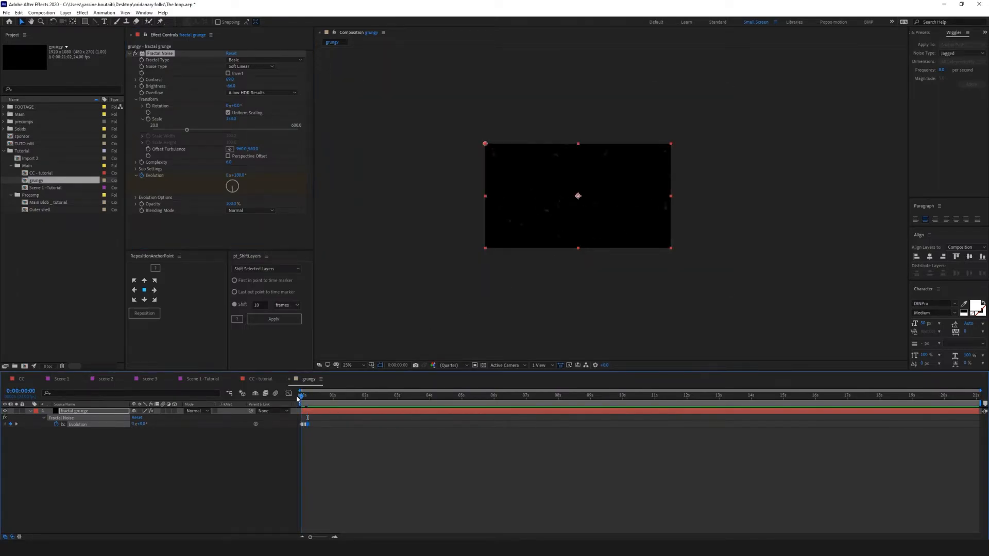
pyautogui.press('.')
pyautogui.press('space')
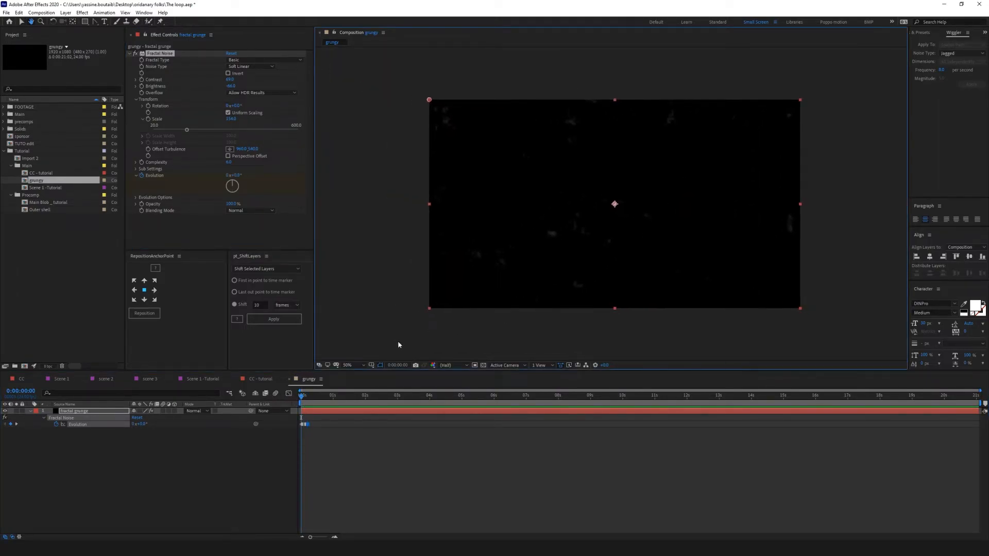
pyautogui.click(310, 396)
pyautogui.moveTo(323, 426); pyautogui.dragTo(327, 397)
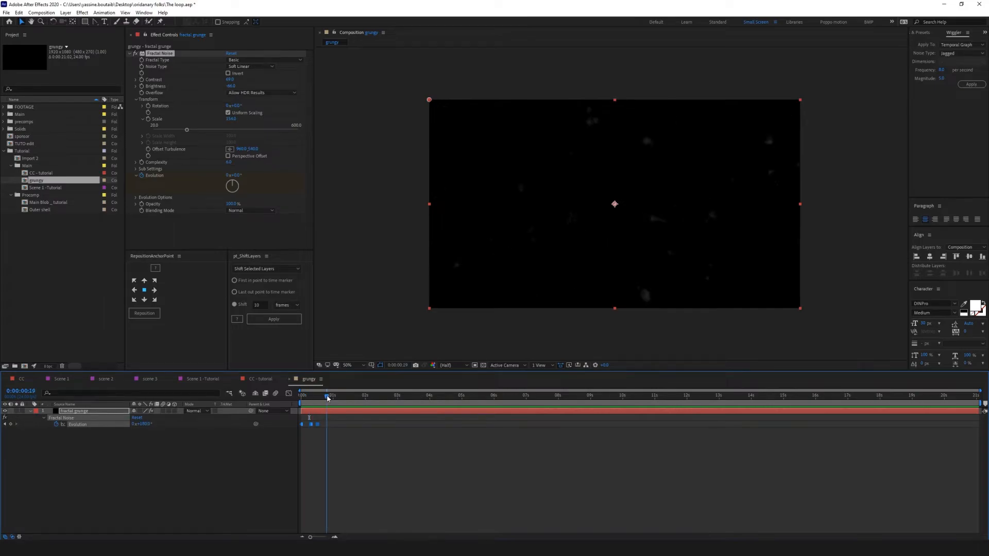
# - Add a further Evolution keyframe at 0:00:00:19 and paste the starting Evolution keyframe at 0:00:01:05
pyautogui.moveTo(238, 175); pyautogui.dragTo(252, 175)
pyautogui.moveTo(337, 397); pyautogui.dragTo(340, 397)
pyautogui.hotkey('ctrl', 'v')
# - End the work area at 0:00:01:05, trim the grungy composition to the work area and preview it
pyautogui.press('n')
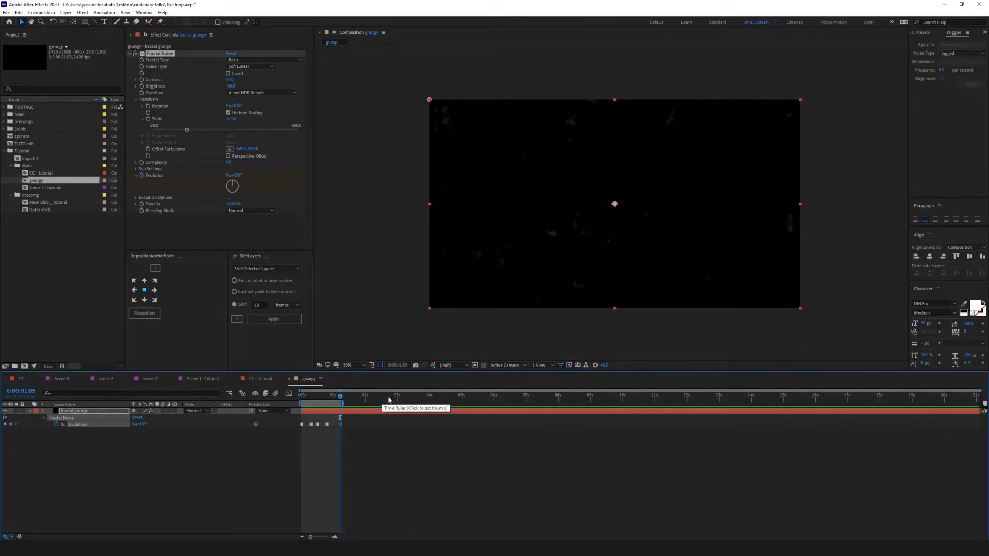
pyautogui.rightClick(332, 404)
pyautogui.click(369, 428)
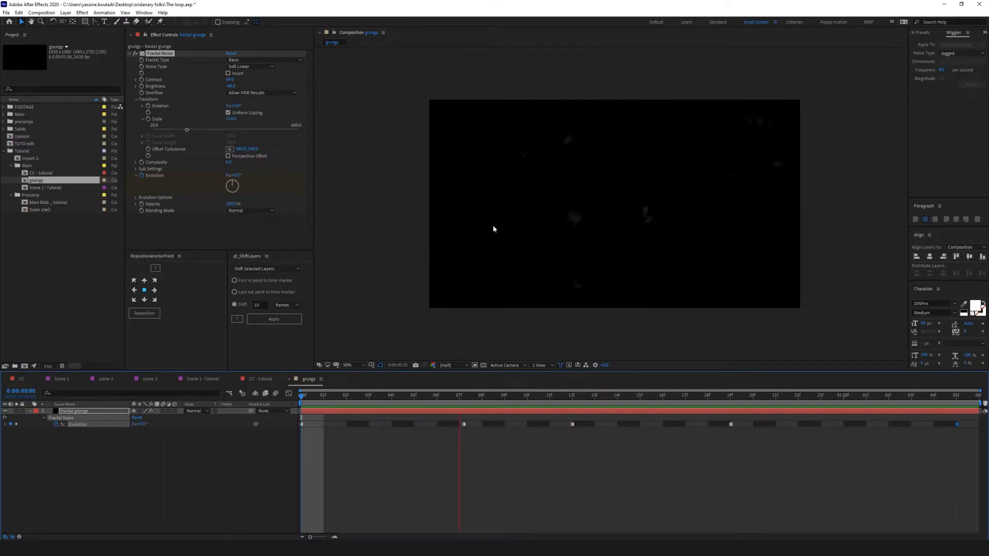
pyautogui.click(113, 460)
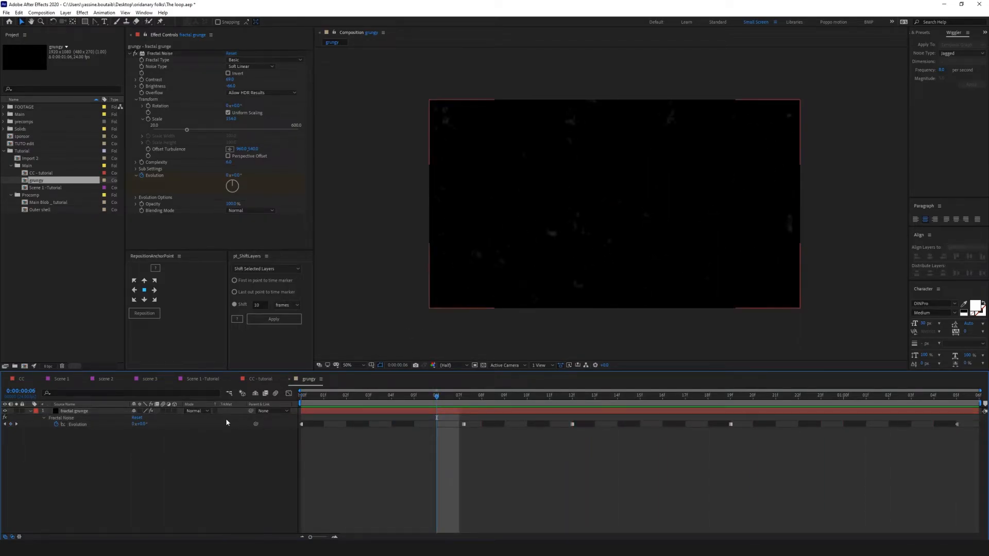
# - Place grungy in the CC - tutorial composition directly below the CC layer, and file it in the Precomp folder
pyautogui.click(260, 380)
pyautogui.moveTo(36, 180); pyautogui.dragTo(75, 417)
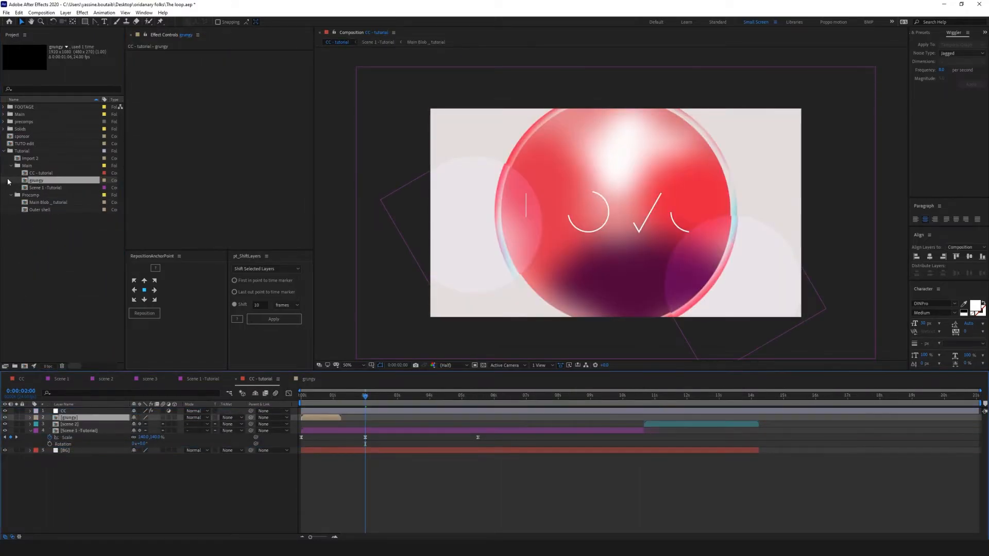
pyautogui.moveTo(35, 183); pyautogui.dragTo(37, 197)
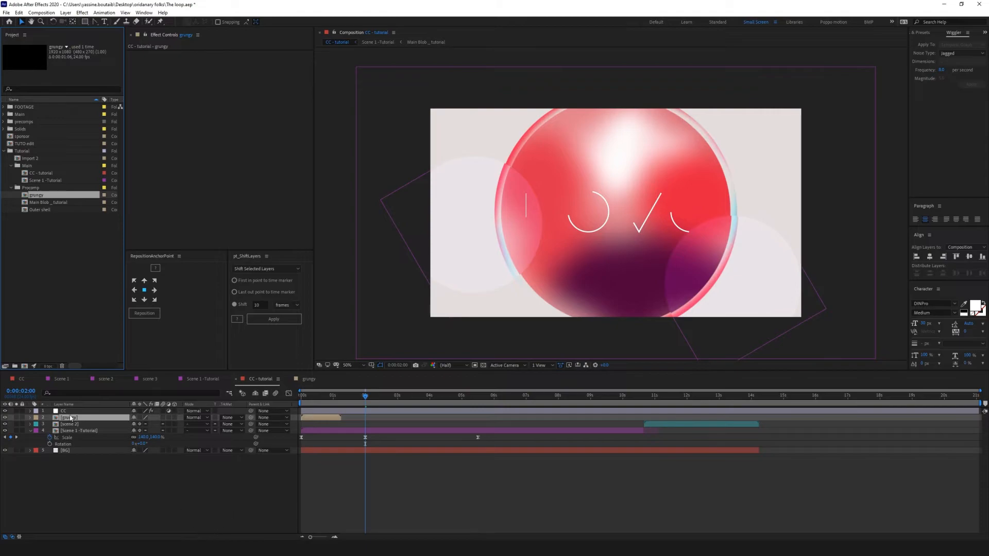
# - Enable time remapping on the grungy layer
pyautogui.rightClick(318, 417)
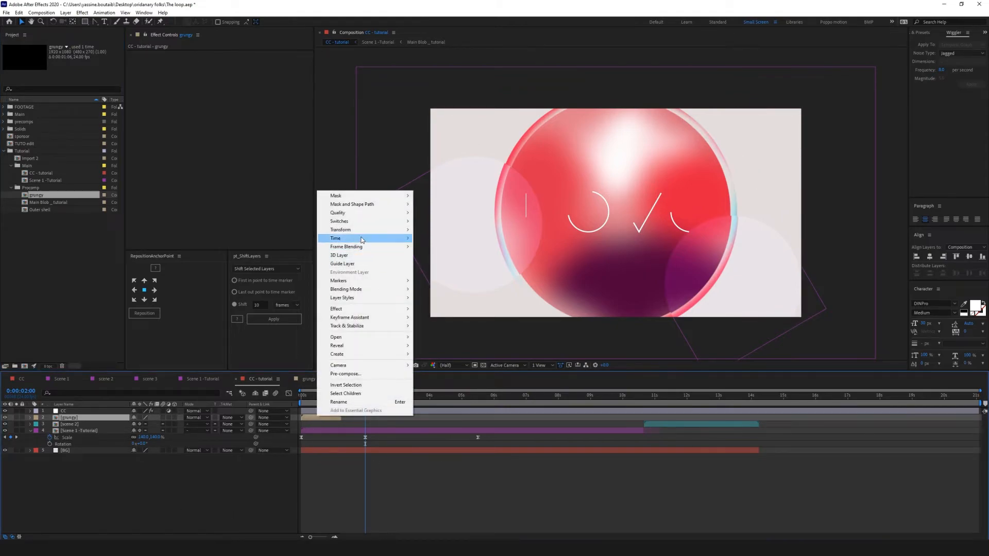
pyautogui.moveTo(362, 240)
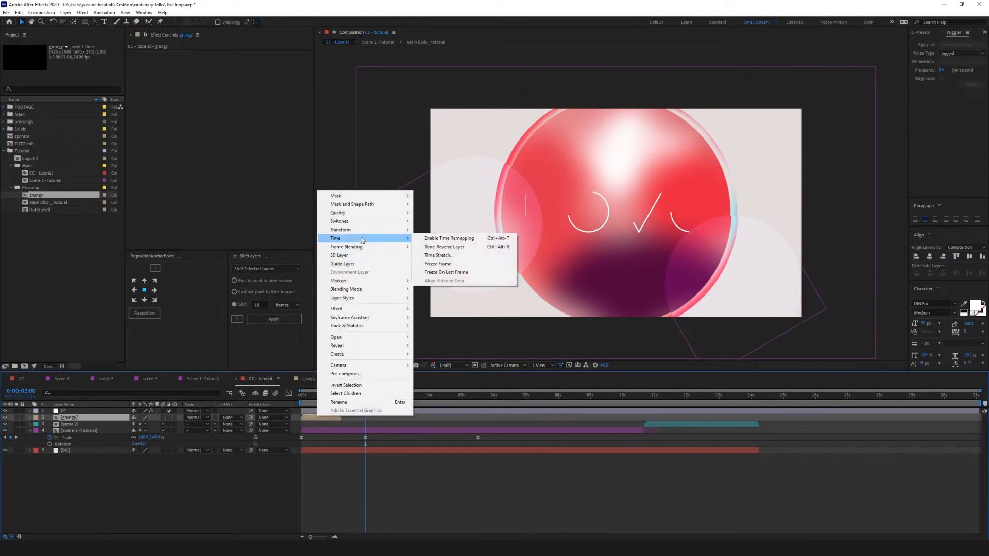
pyautogui.click(453, 240)
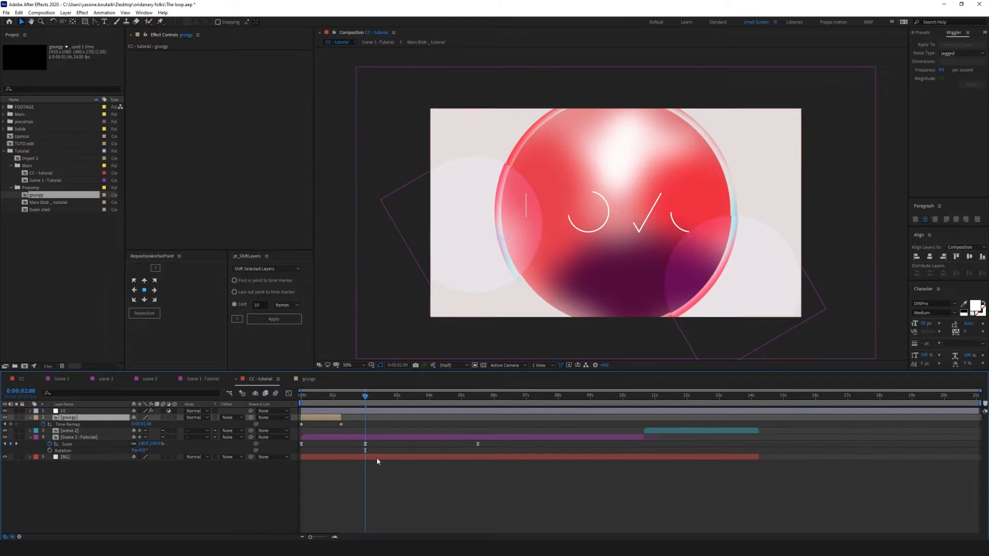
# - Add a loopOut() expression to the grungy layer's Time Remap and extend the layer to the end of the composition
pyautogui.keyDown('alt'); pyautogui.click(43, 424); pyautogui.keyUp('alt')
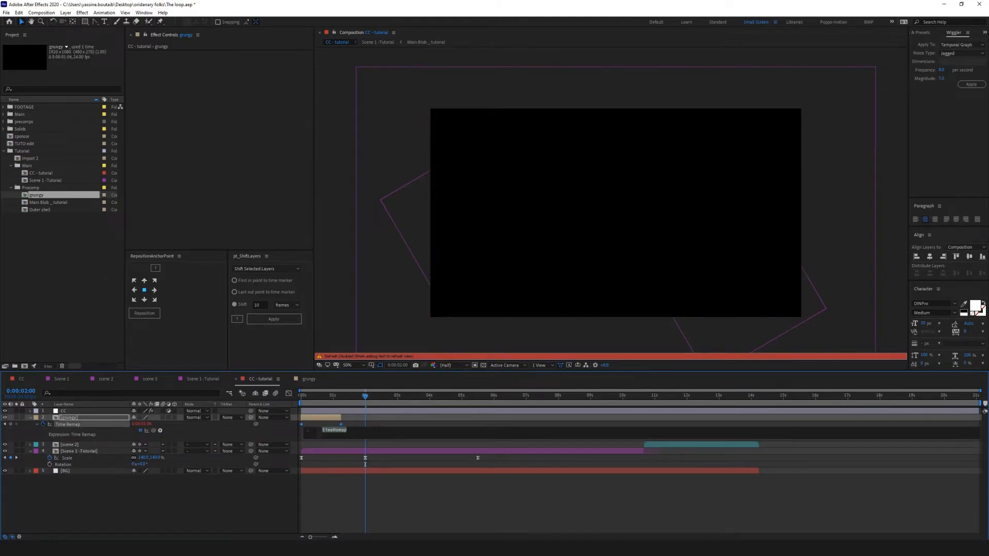
pyautogui.write('loop')
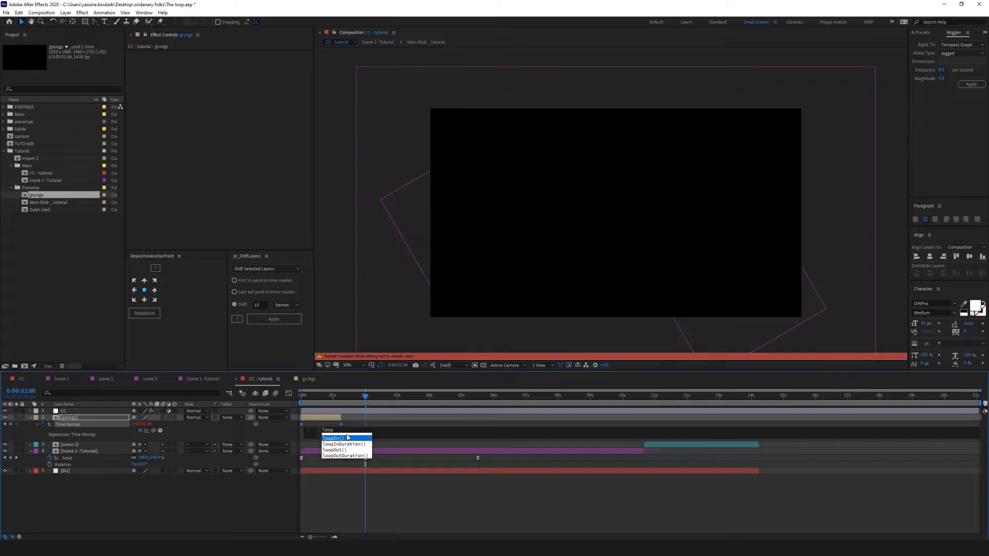
pyautogui.write('O')
pyautogui.press('Return')
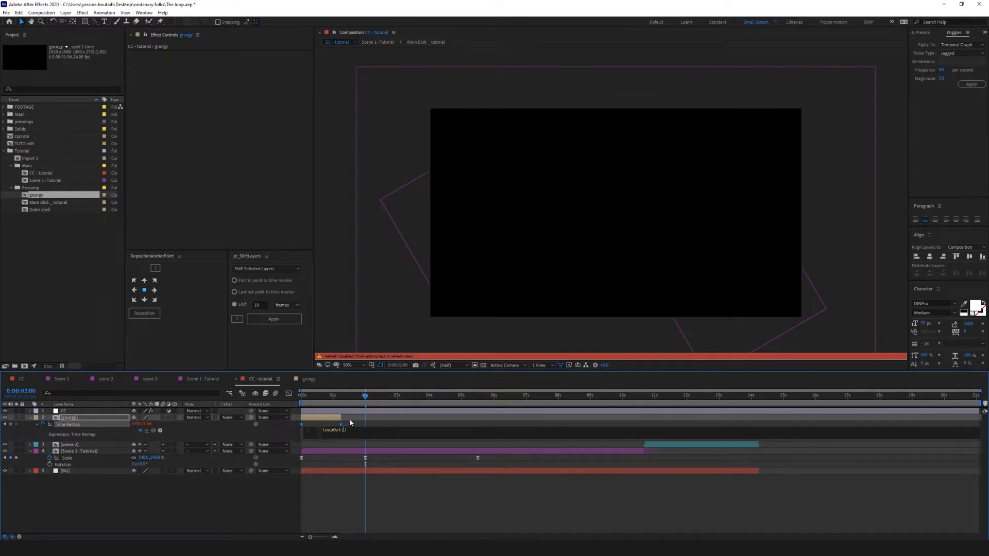
pyautogui.moveTo(344, 417); pyautogui.dragTo(983, 412)
pyautogui.click(424, 525)
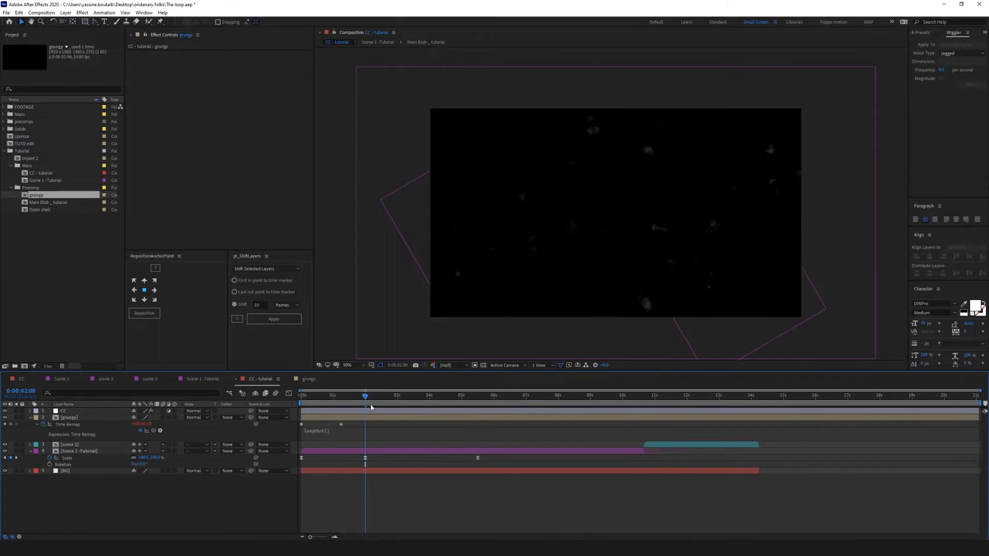
# - Add a Time Remap keyframe to the grungy layer at 0:00:01:05 and delete the keyframe at 0:00:01:06
pyautogui.moveTo(356, 398)
pyautogui.mouseDown()
pyautogui.moveTo(301, 397)
pyautogui.moveTo(426, 397)
pyautogui.moveTo(336, 401)
pyautogui.mouseUp()
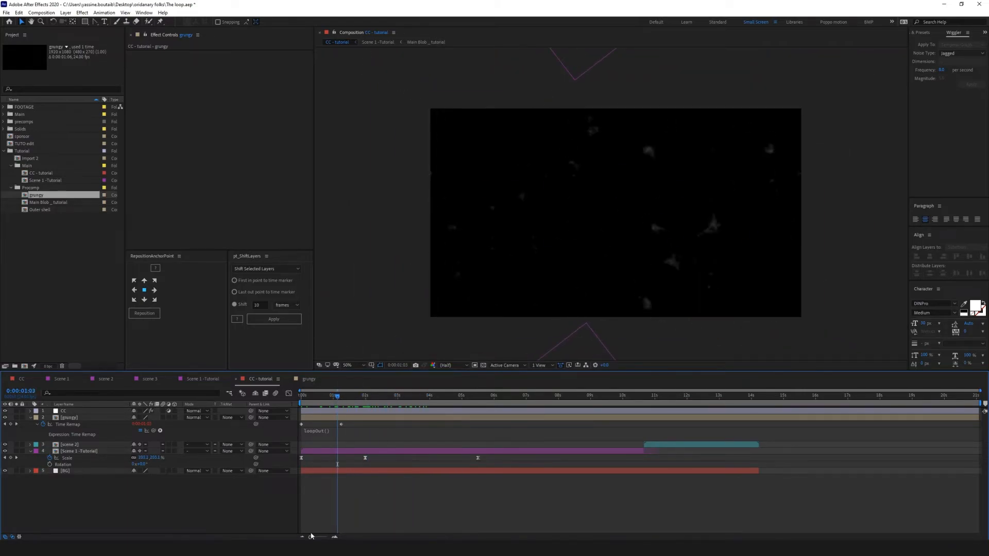
pyautogui.click(334, 538)
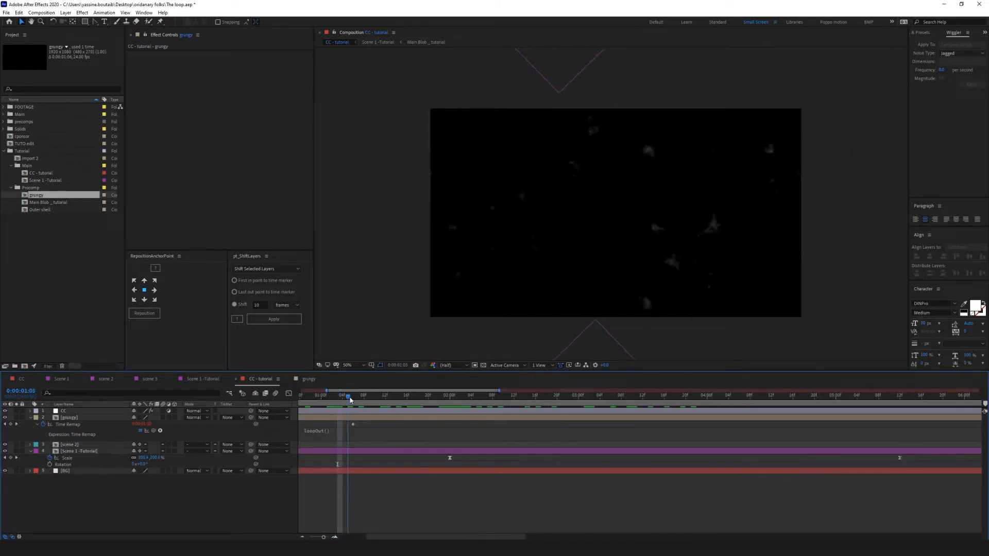
pyautogui.click(352, 398)
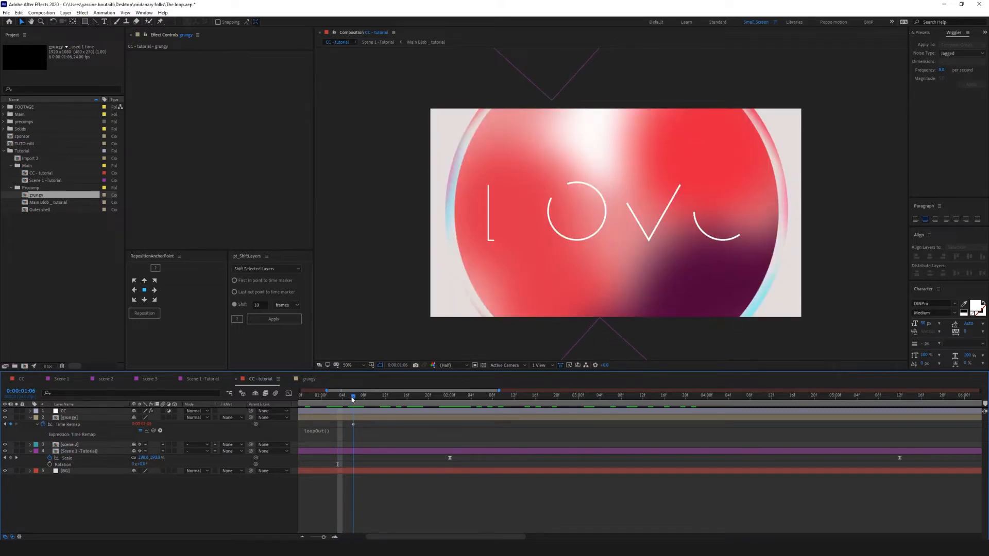
pyautogui.click(347, 419)
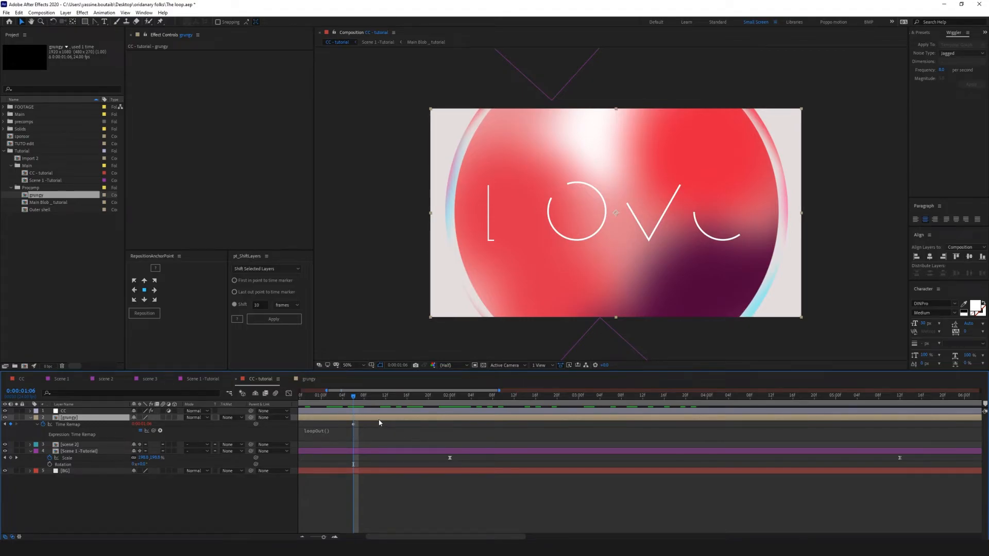
pyautogui.press('pageup')
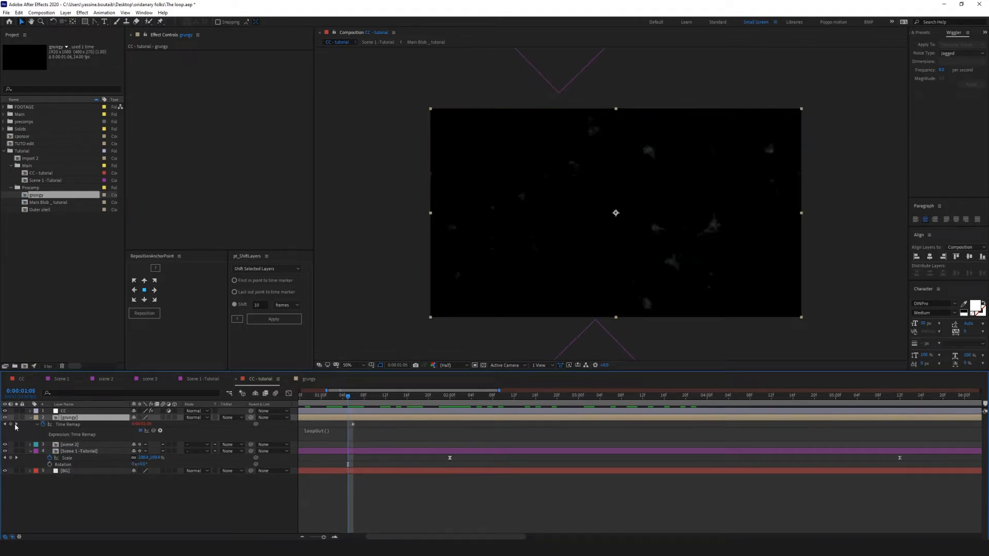
pyautogui.click(11, 424)
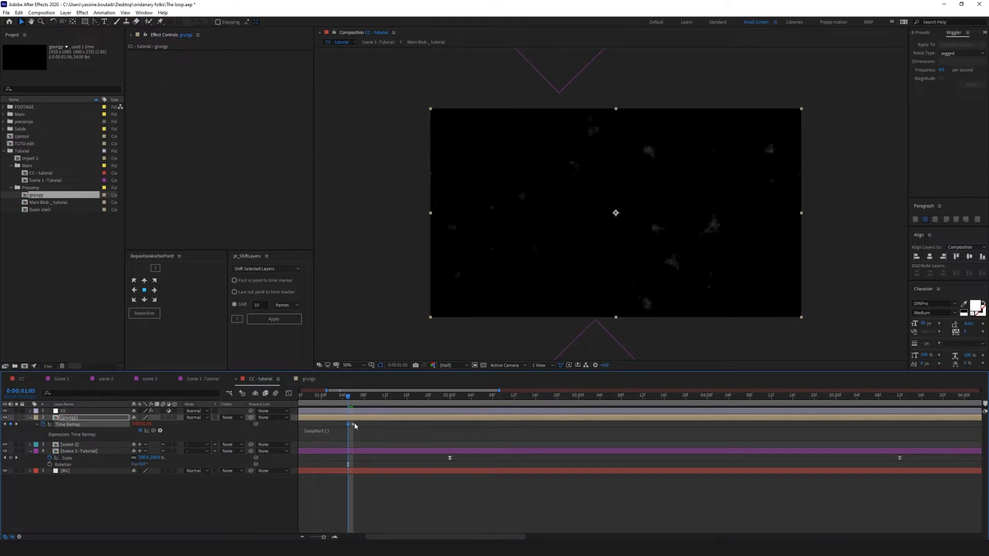
pyautogui.press('Delete')
pyautogui.moveTo(324, 538); pyautogui.dragTo(310, 537)
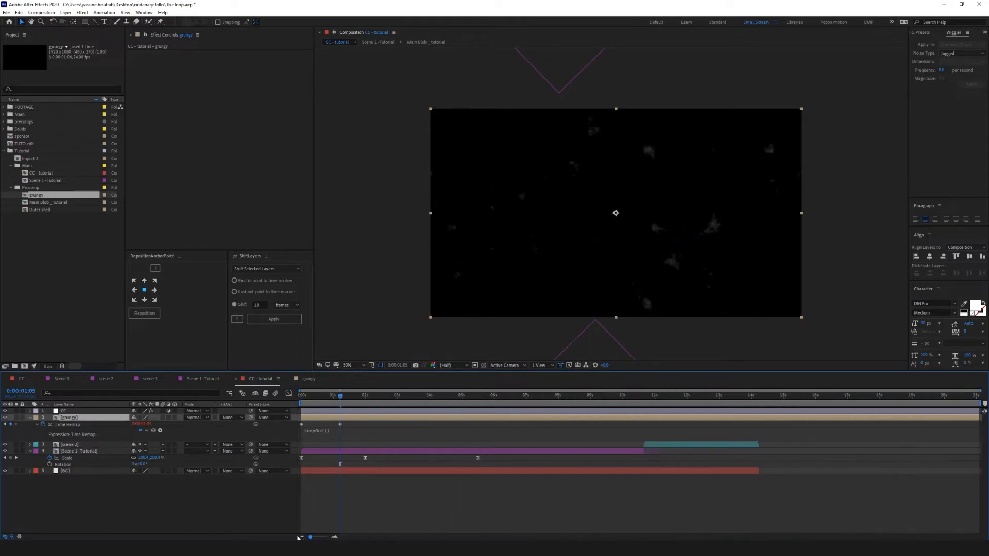
# - Preview the grungy loop from the start and set the layer's blending mode to Screen
pyautogui.press('Home')
pyautogui.press('space')
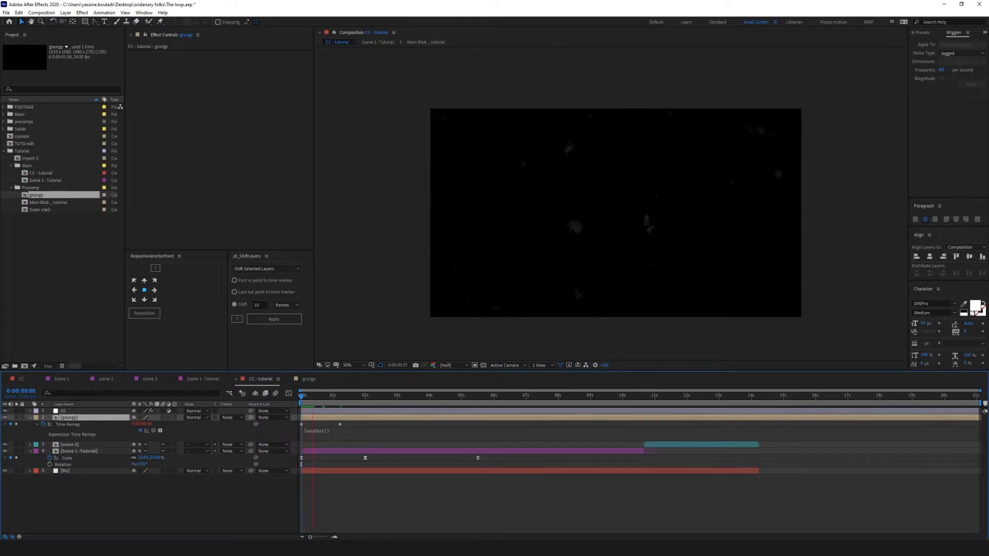
pyautogui.click(358, 401)
pyautogui.click(197, 418)
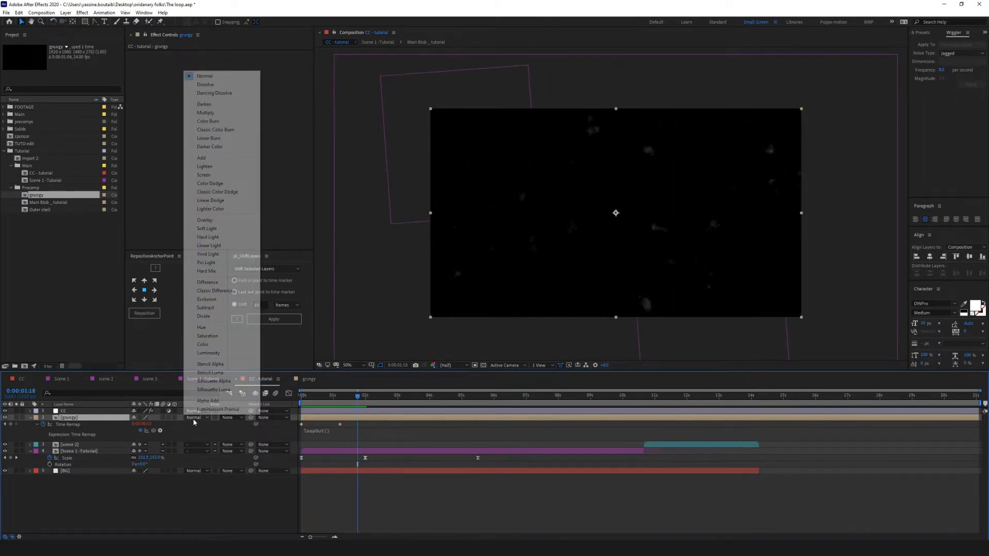
pyautogui.click(209, 175)
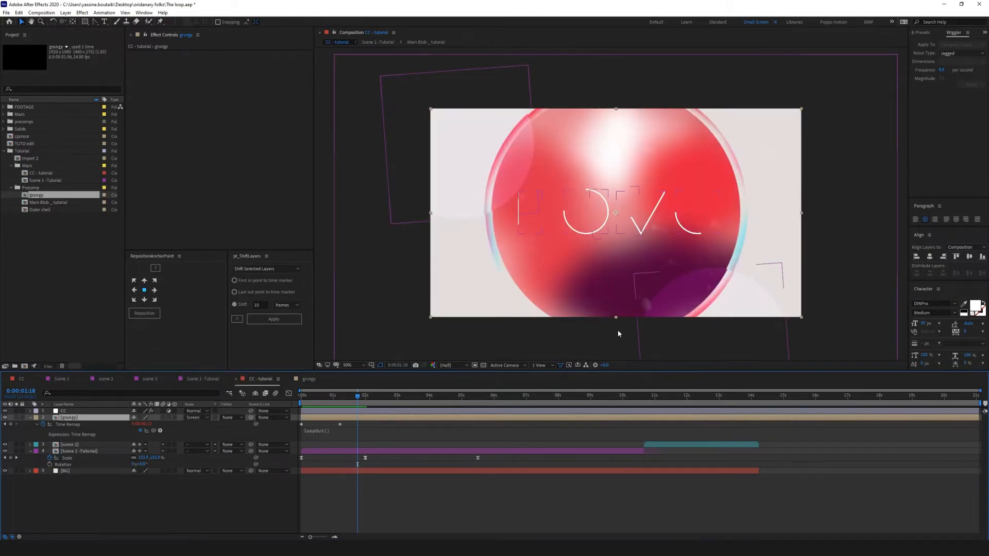
# - Play CC - tutorial from the start and examine how the screened grungy texture looks over the scene
pyautogui.click(106, 411)
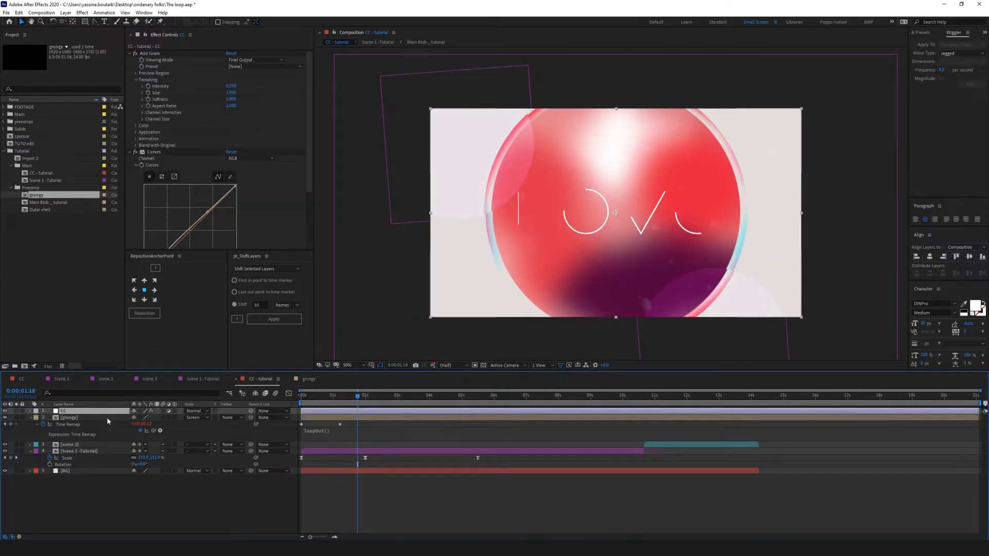
pyautogui.click(106, 418)
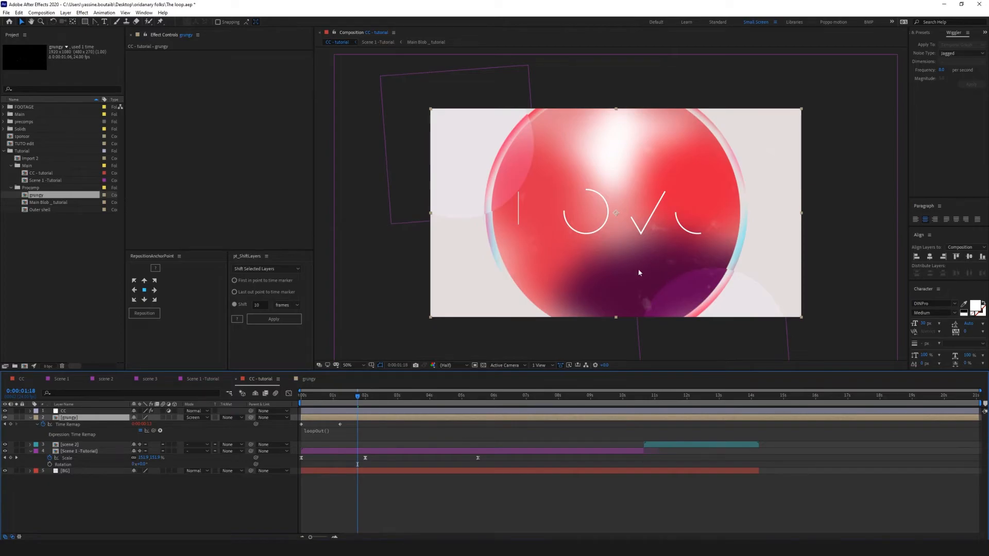
pyautogui.press('Home')
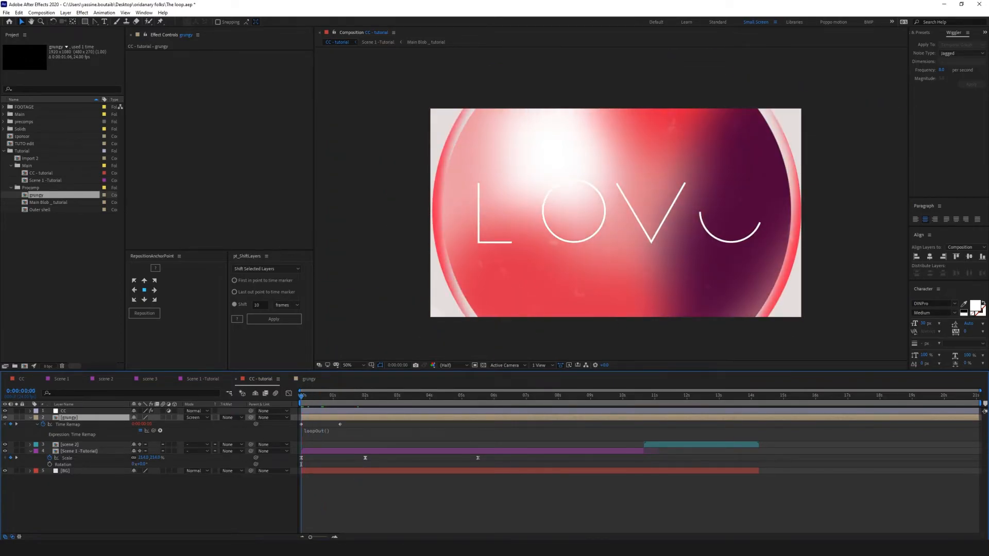
pyautogui.press('space')
pyautogui.press('space')
pyautogui.moveTo(333, 399); pyautogui.dragTo(328, 398)
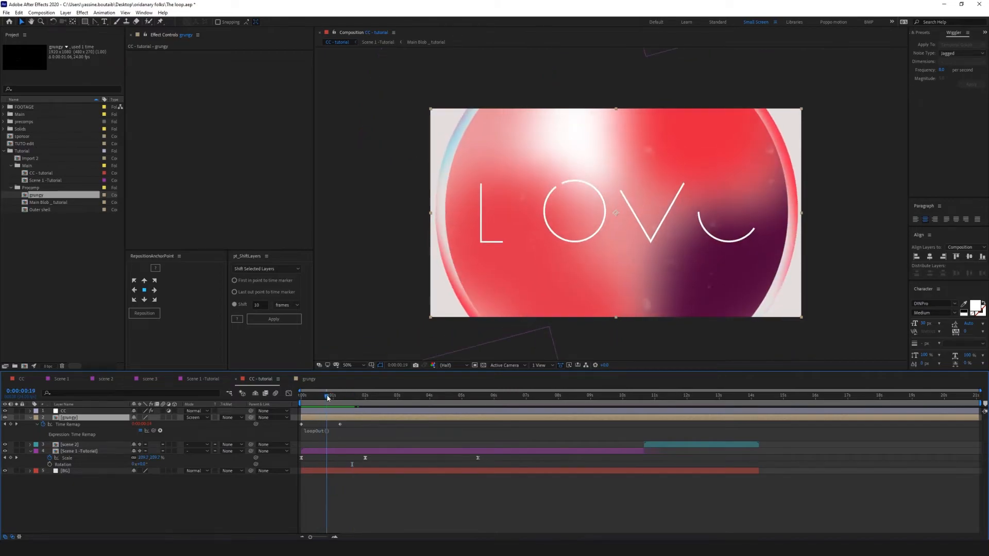
# - Open the grungy composition and try a lower Fractal Noise contrast on the fractal grunge layer
pyautogui.doubleClick(368, 418)
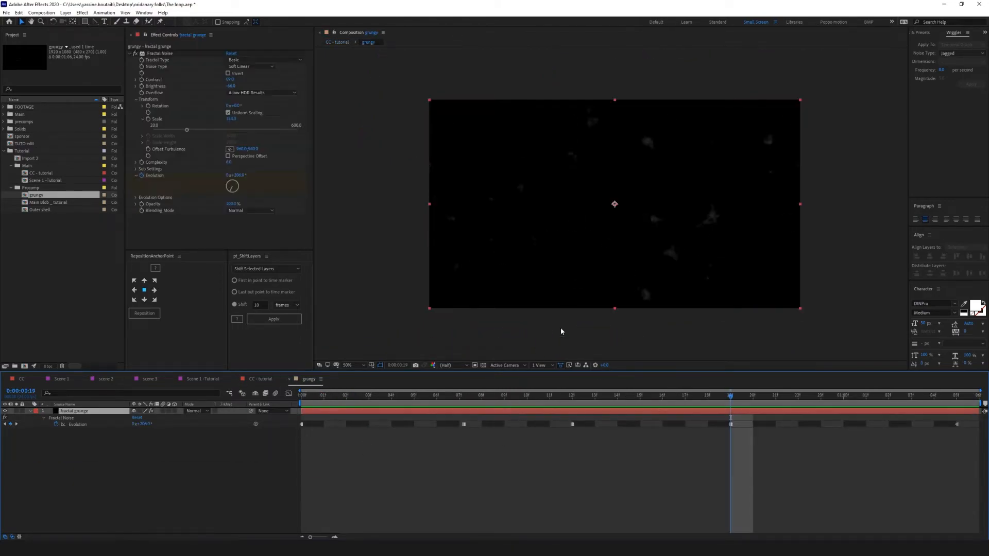
pyautogui.scroll(4, 696, 254)
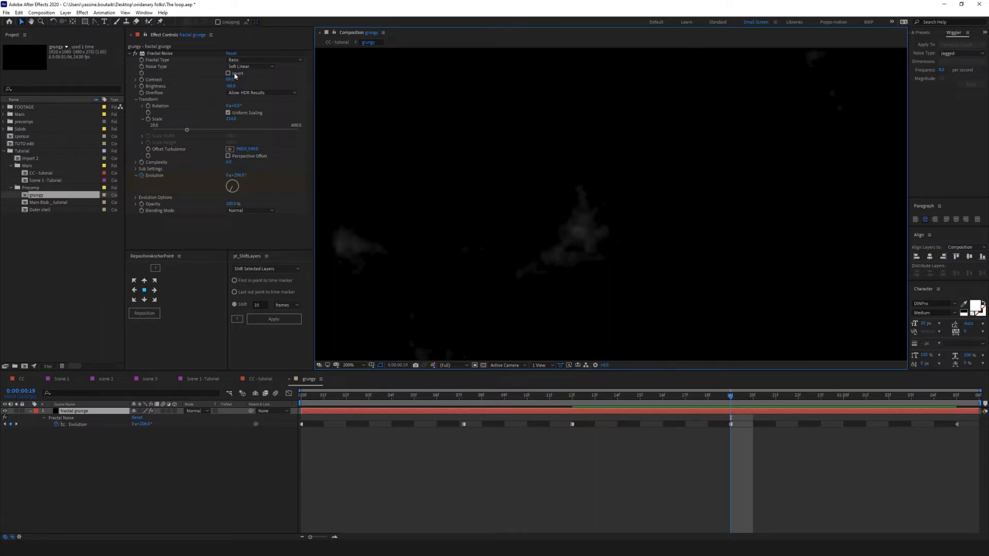
pyautogui.moveTo(230, 80); pyautogui.dragTo(223, 76)
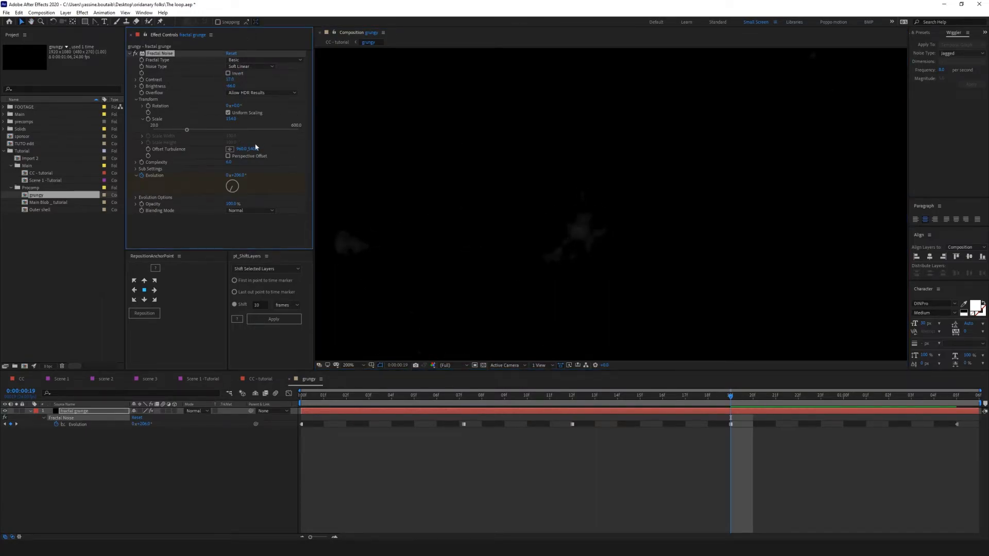
pyautogui.hotkey('ctrl', 'z')
pyautogui.scroll(-2, 549, 228)
# - Add a Curves effect to the fractal grunge layer and shape its RGB curve into an S with raised highlights and darker shadows
pyautogui.hotkey('ctrl', 'space')
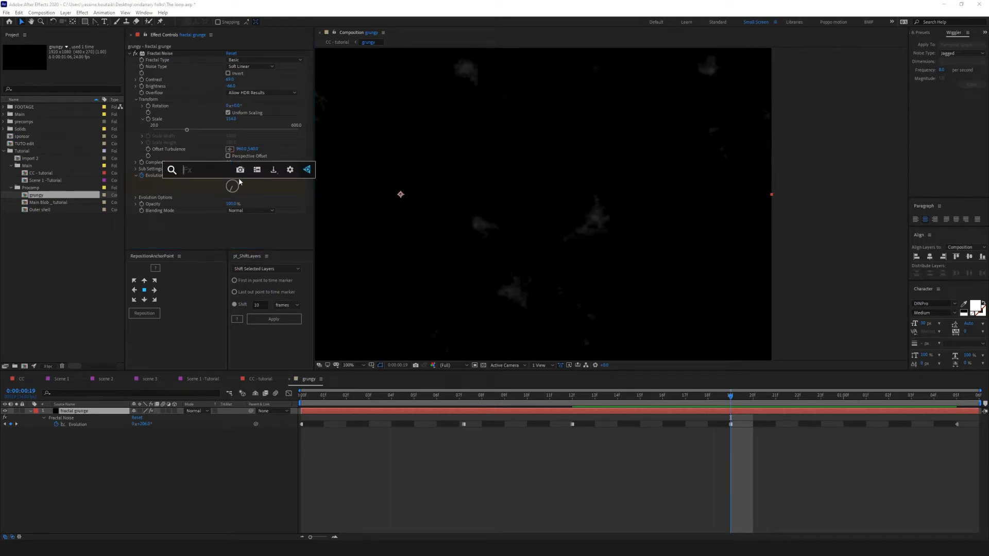
pyautogui.write('curves')
pyautogui.press('Return')
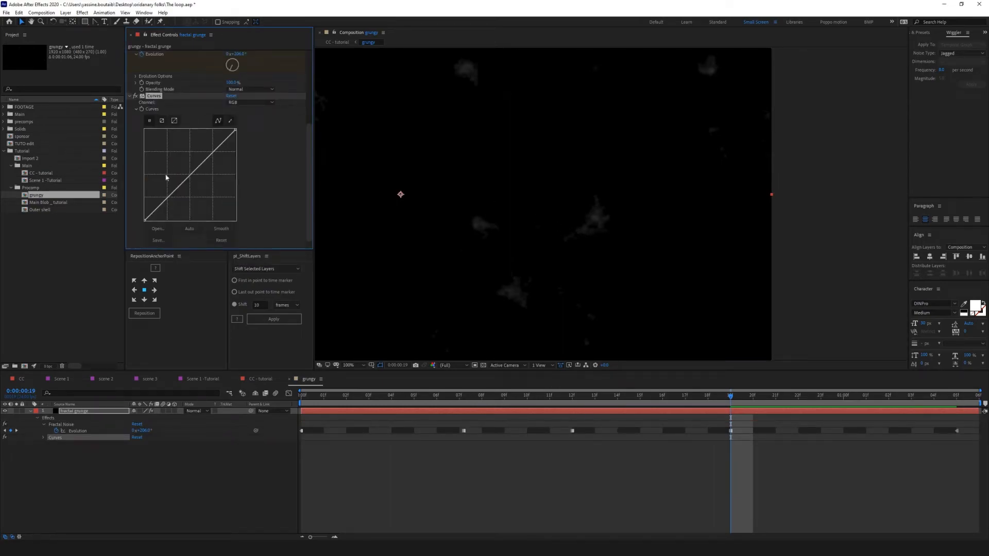
pyautogui.moveTo(206, 160); pyautogui.dragTo(206, 138)
pyautogui.moveTo(196, 178); pyautogui.dragTo(191, 176)
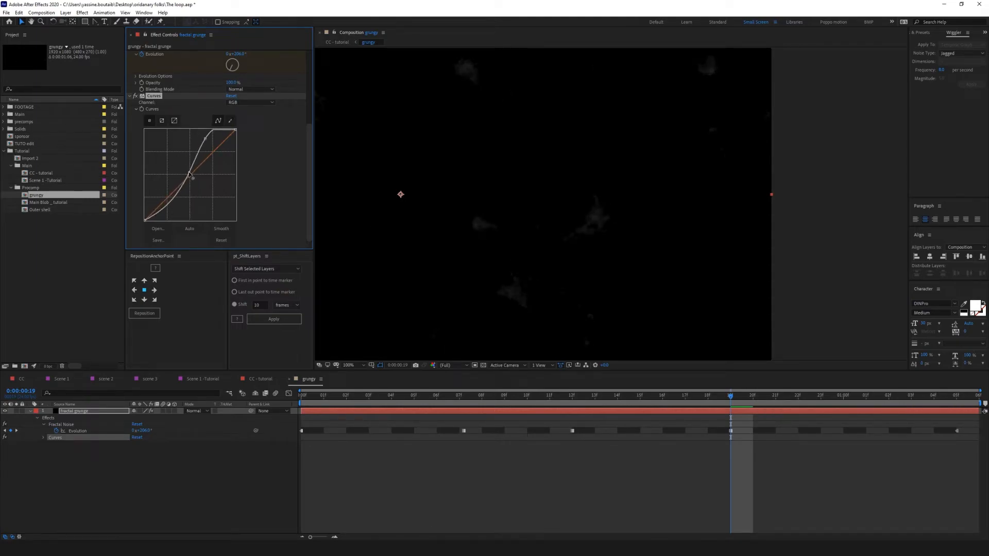
# - Return to the CC - tutorial composition and preview it from the start with the adjusted grungy texture
pyautogui.click(337, 42)
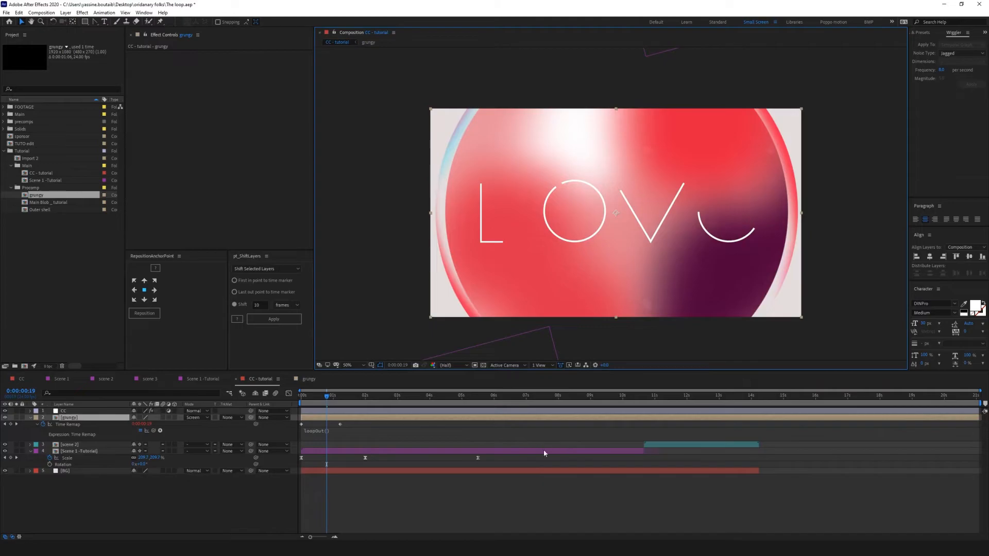
pyautogui.click(565, 499)
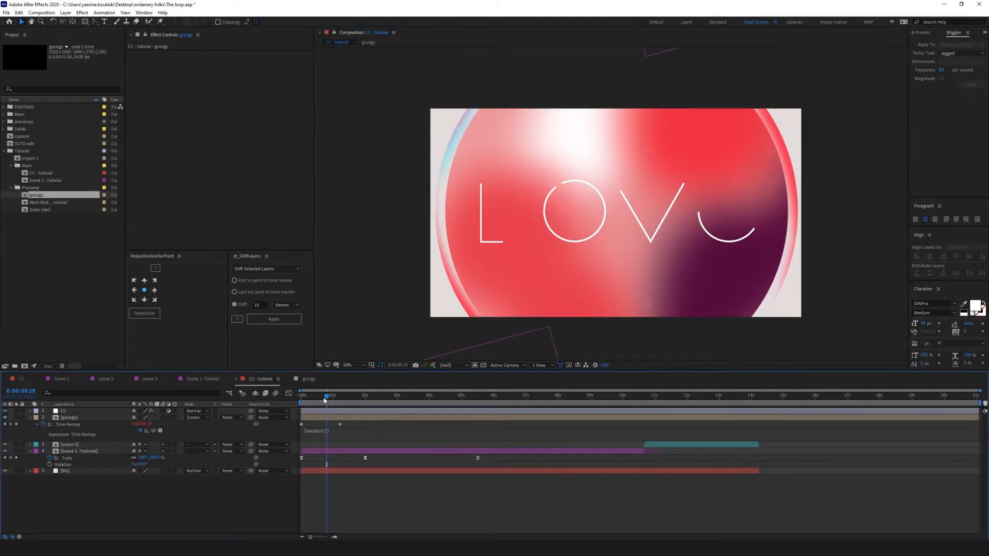
pyautogui.press('space')
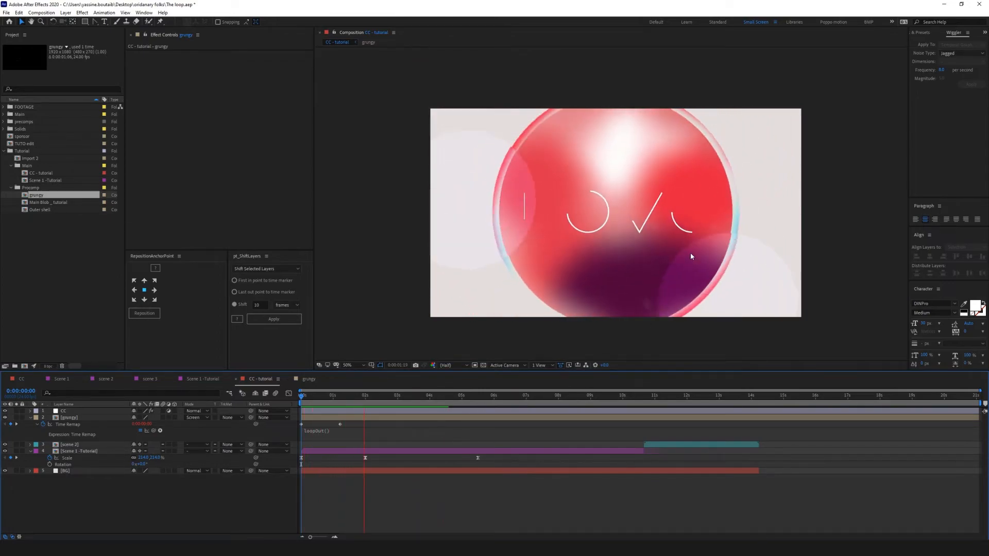
pyautogui.press('space')
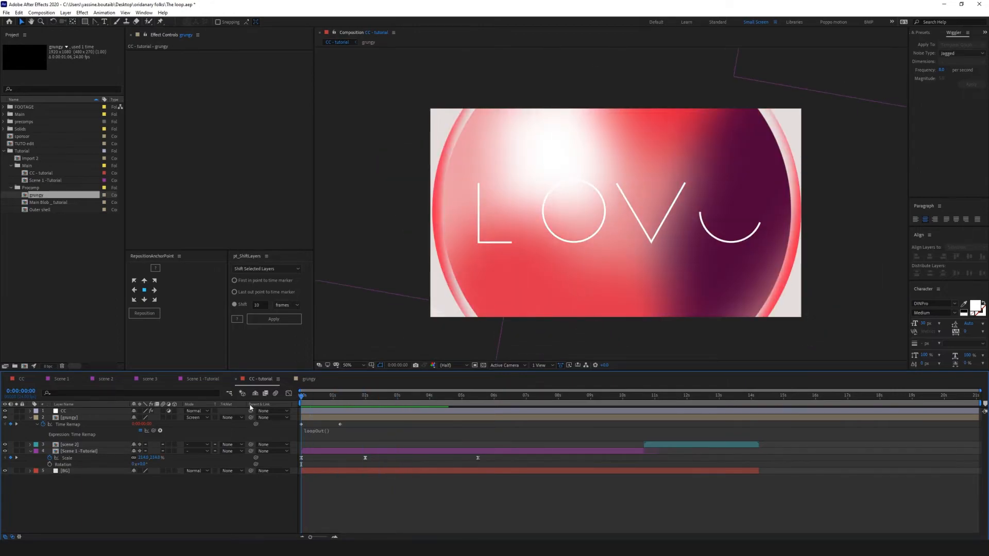
# - Inspect the grungy layer up close at 0:00:00:14, solo it and raise the viewer exposure
pyautogui.click(73, 418)
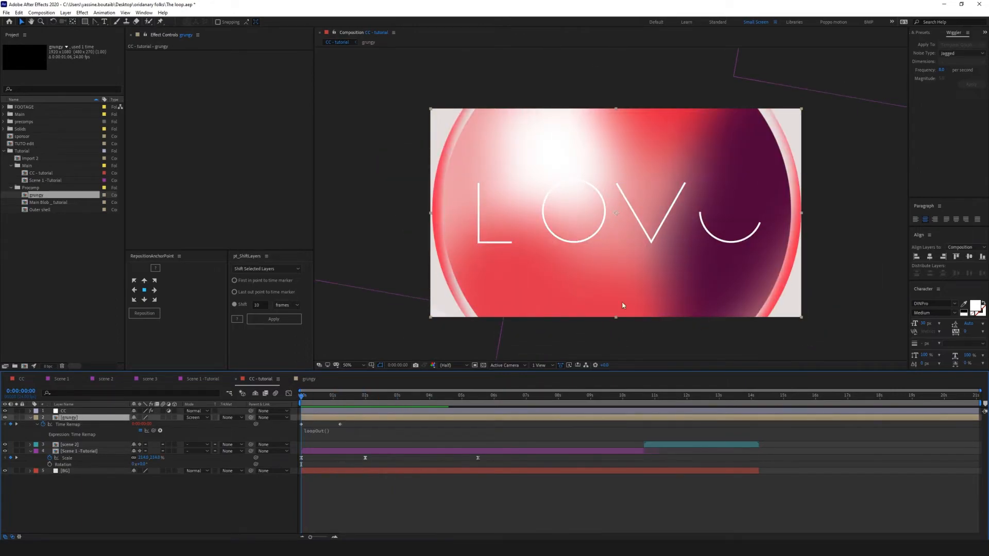
pyautogui.moveTo(308, 397); pyautogui.dragTo(321, 398)
pyautogui.scroll(2, 748, 278)
pyautogui.press('space')
pyautogui.moveTo(640, 250); pyautogui.dragTo(397, 85)
pyautogui.moveTo(521, 336); pyautogui.dragTo(733, 199)
pyautogui.moveTo(577, 247); pyautogui.dragTo(345, 356)
pyautogui.moveTo(742, 146); pyautogui.dragTo(783, 335)
pyautogui.click(16, 418)
pyautogui.scroll(-1, 684, 265)
pyautogui.press('space')
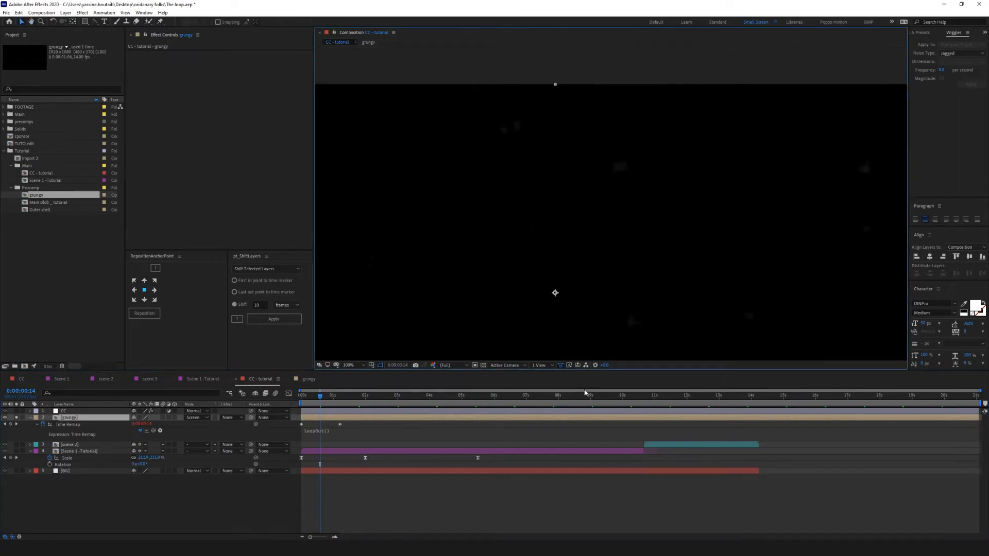
pyautogui.moveTo(606, 366); pyautogui.dragTo(633, 361)
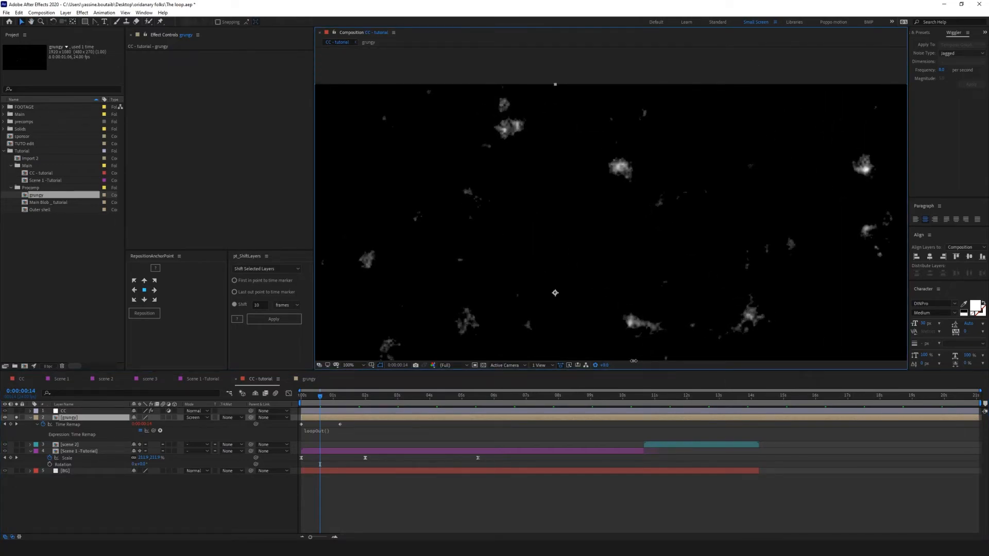
# - Apply the Noise effect to the grungy layer with a small amount of noise
pyautogui.hotkey('ctrl', 'space')
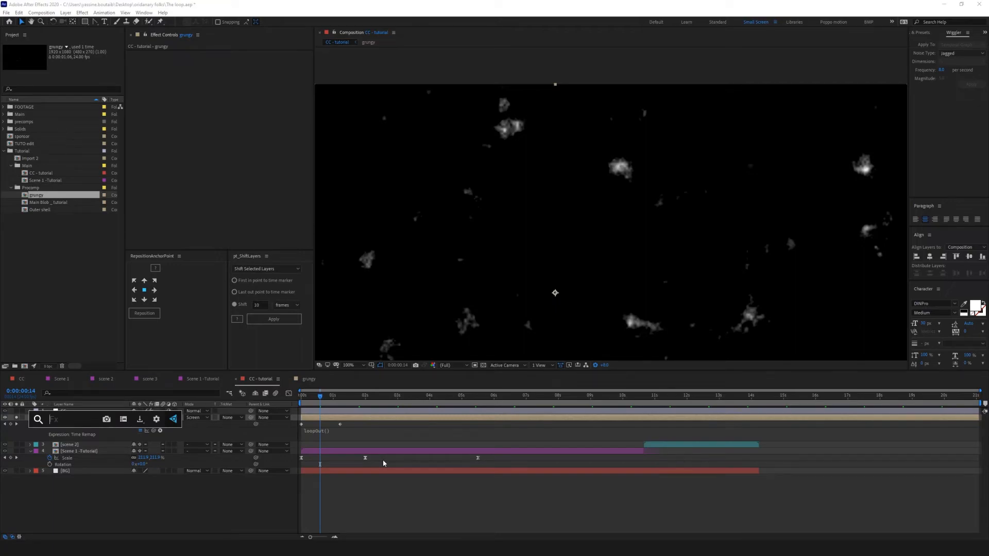
pyautogui.write('noise')
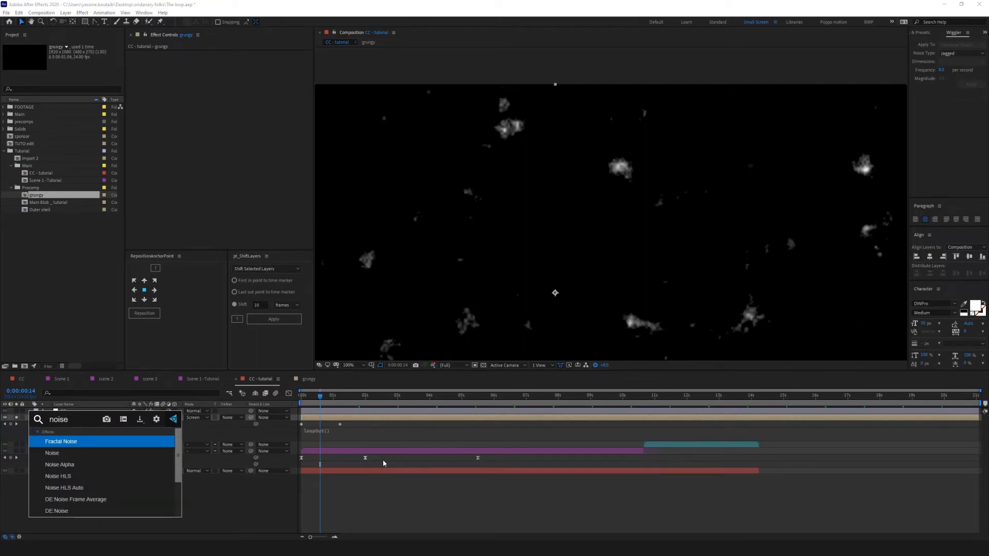
pyautogui.press('Down')
pyautogui.press('Return')
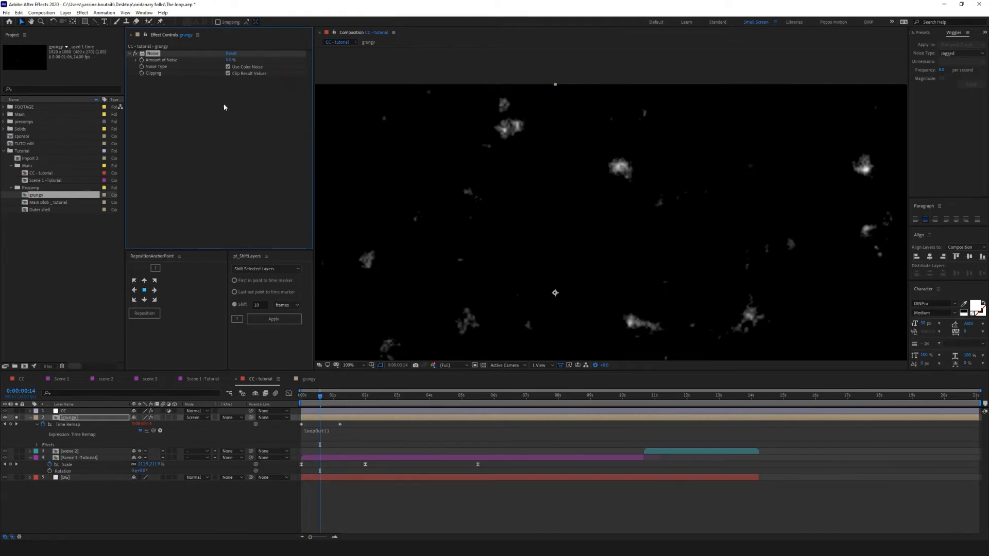
pyautogui.moveTo(229, 60)
pyautogui.mouseDown()
pyautogui.moveTo(238, 59)
pyautogui.moveTo(226, 59)
pyautogui.mouseUp()
# - Add a slight Gaussian Blur to the grungy layer, place it above Noise, and reset the viewer exposure
pyautogui.hotkey('ctrl', 'space')
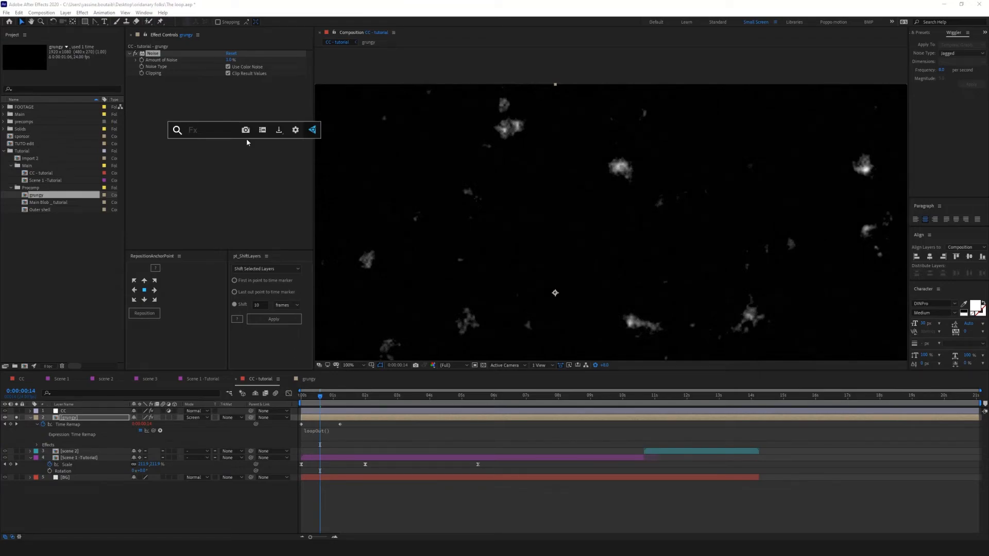
pyautogui.write('gaussi')
pyautogui.press('Return')
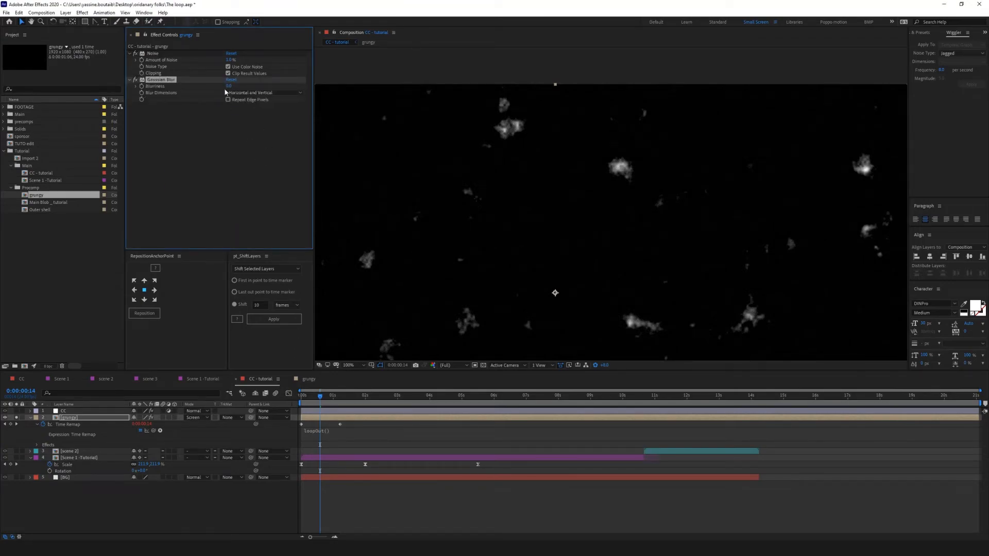
pyautogui.moveTo(236, 86); pyautogui.dragTo(243, 86)
pyautogui.moveTo(160, 79); pyautogui.dragTo(204, 49)
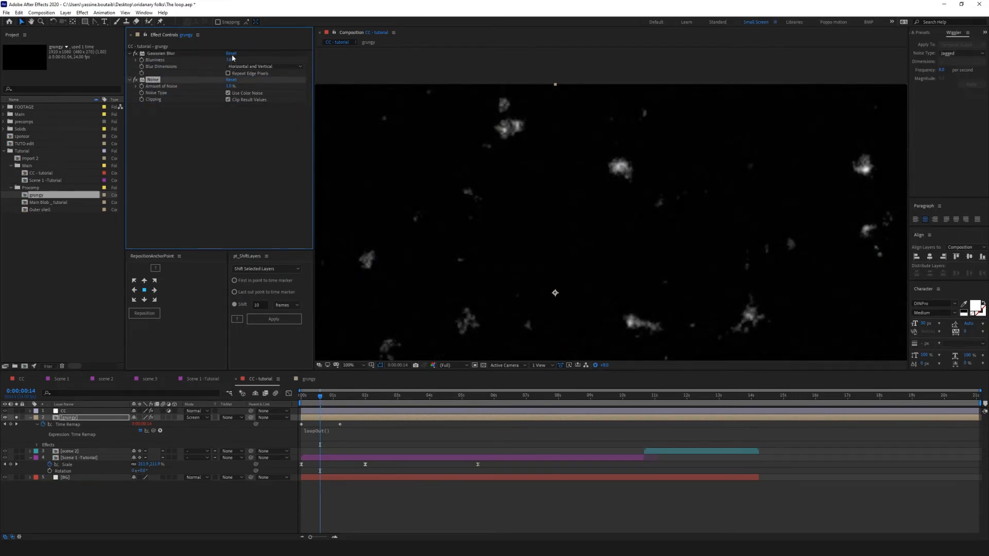
pyautogui.moveTo(230, 60); pyautogui.dragTo(248, 60)
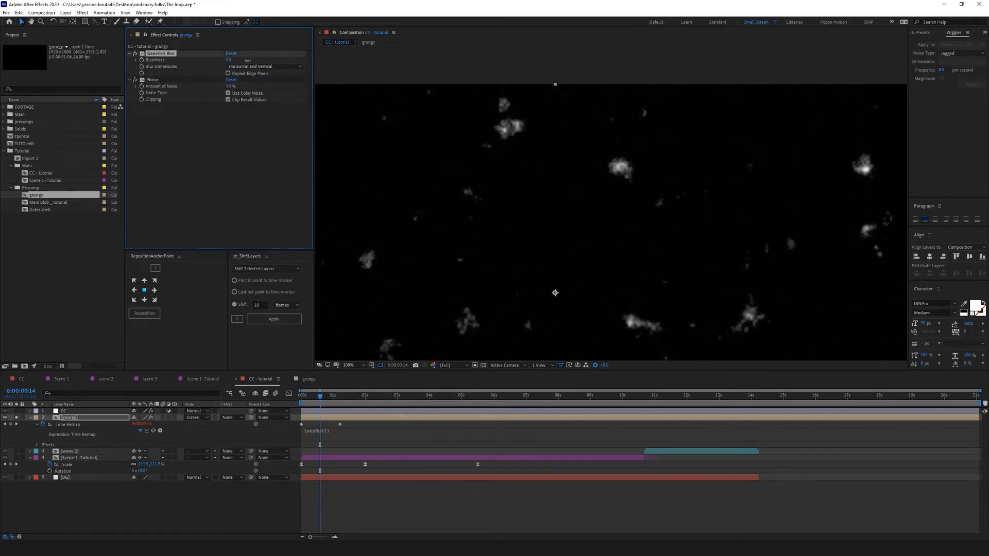
pyautogui.click(597, 366)
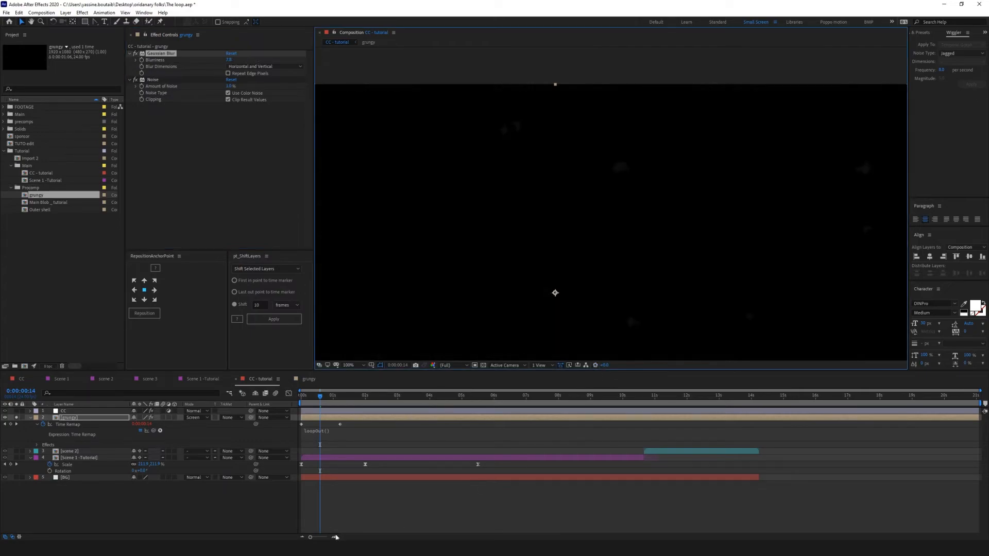
# - Turn off solo on the grungy layer and preview the whole CC - tutorial composition from the start
pyautogui.click(16, 418)
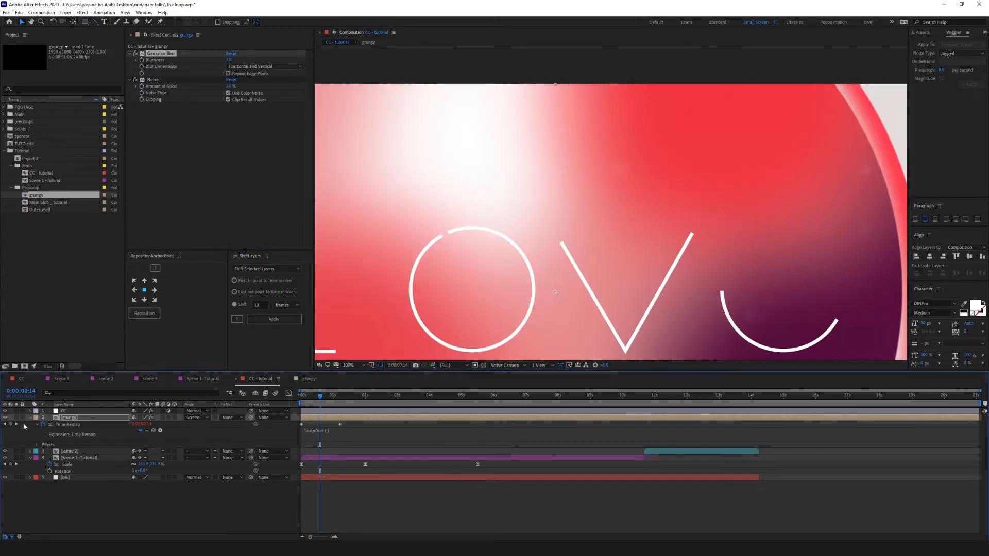
pyautogui.click(375, 527)
pyautogui.scroll(-1, 850, 220)
pyautogui.moveTo(689, 282); pyautogui.dragTo(740, 229)
pyautogui.moveTo(312, 397); pyautogui.dragTo(282, 408)
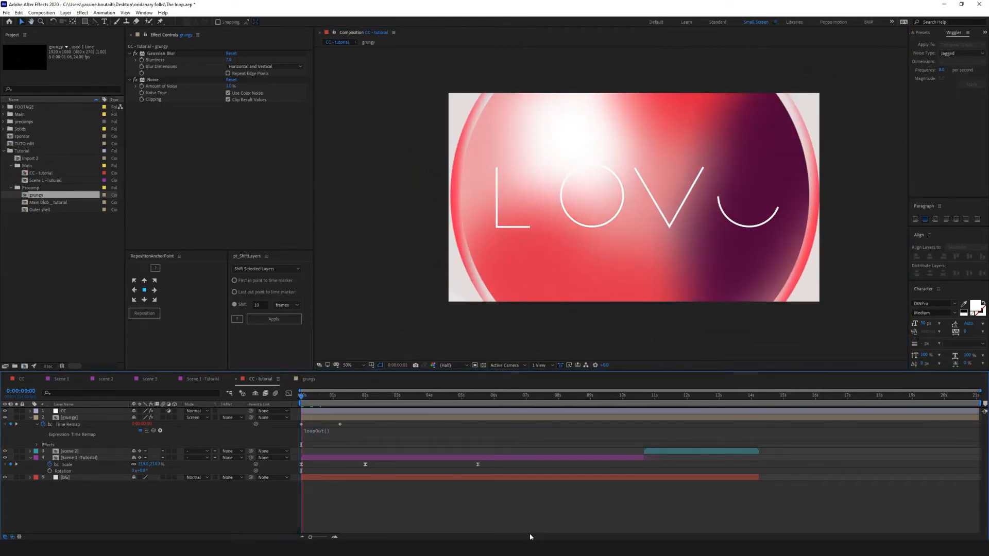
pyautogui.press('space')
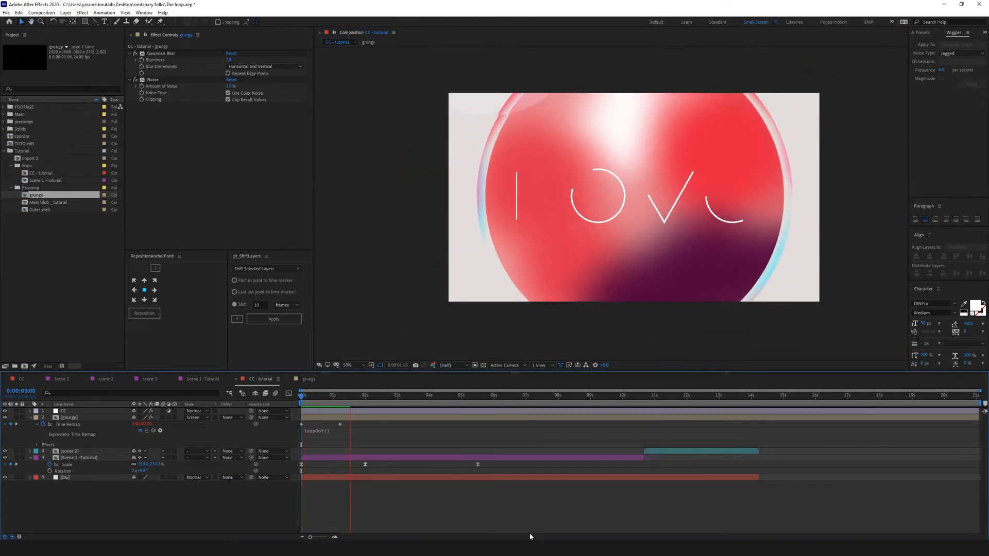
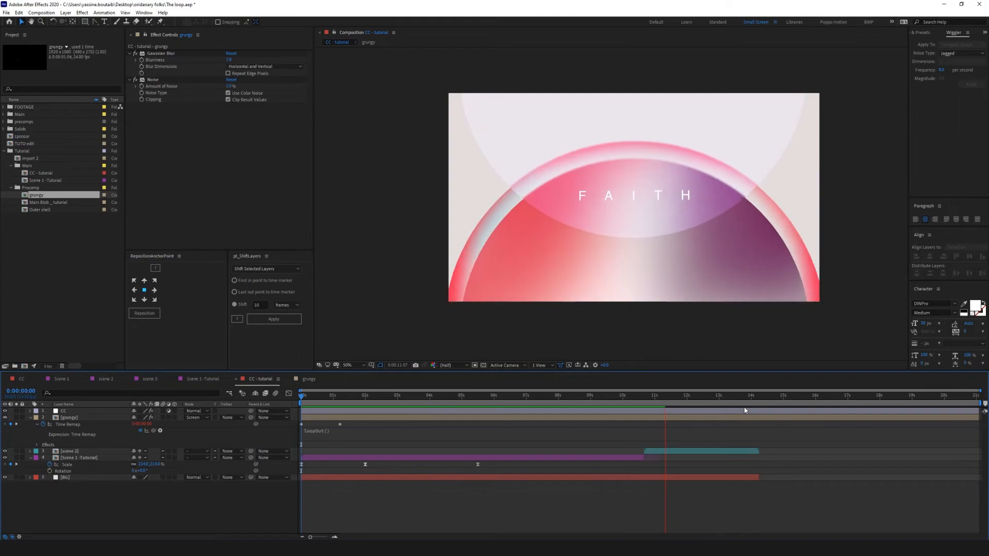
# - Open the scene 2 composition from the CC - tutorial timeline and compare it with the Scene 1 composition
pyautogui.click(644, 398)
pyautogui.doubleClick(658, 452)
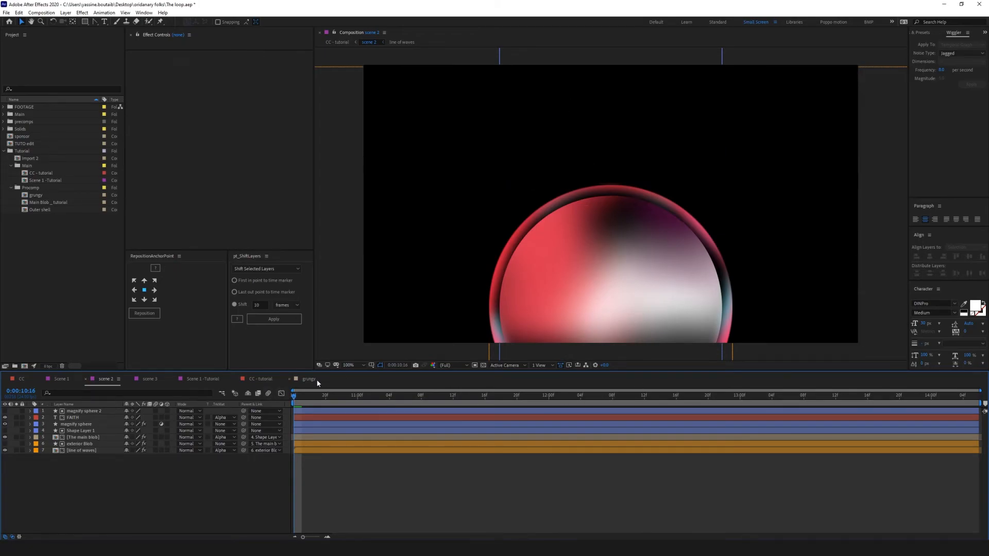
pyautogui.press('space')
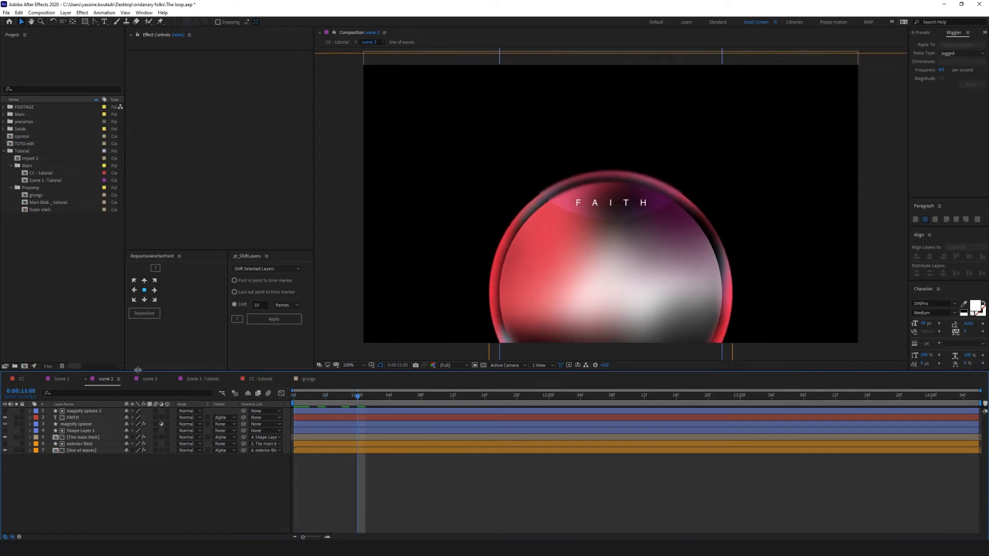
pyautogui.click(60, 380)
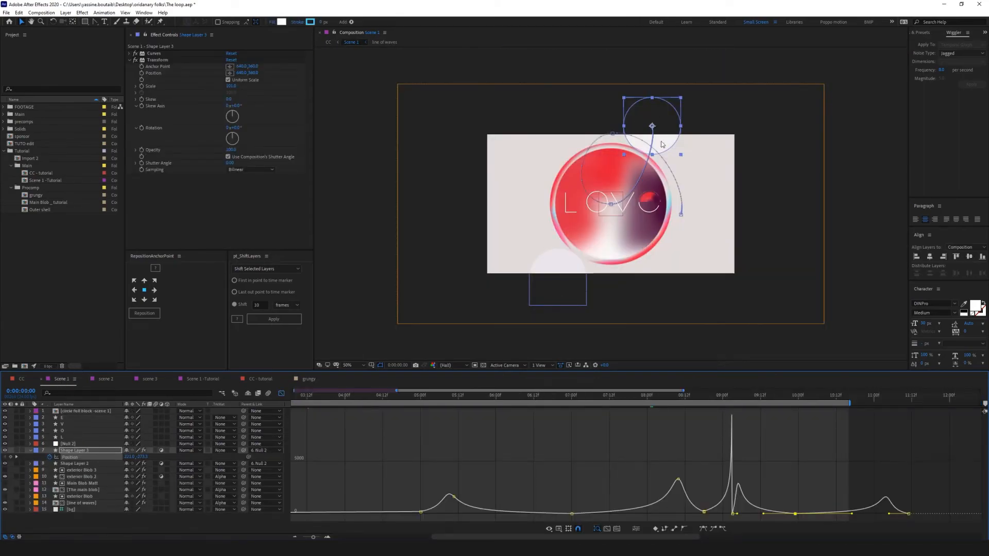
pyautogui.click(103, 380)
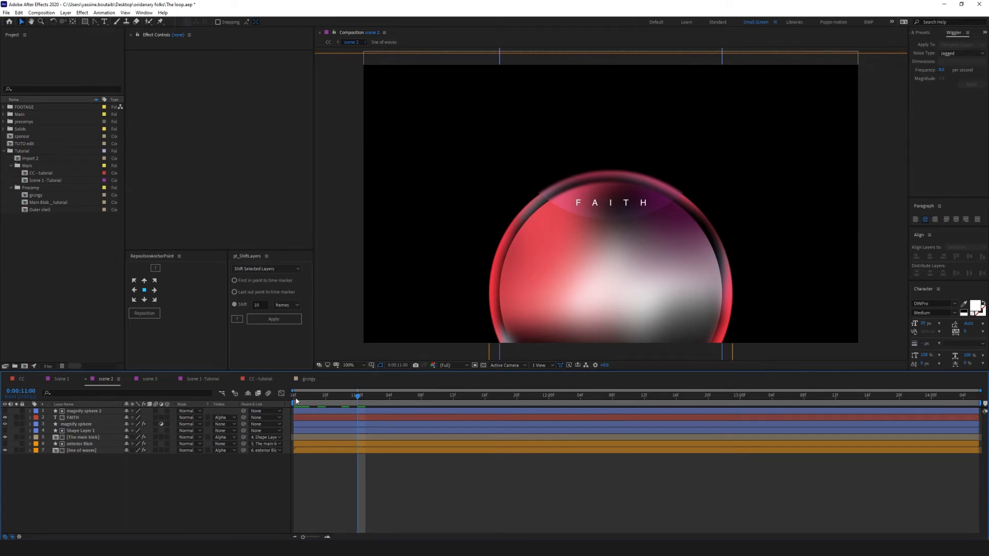
# - Reveal the position keyframes of magnify sphere 2 in scene 2 and scrub its movement over the FAITH text
pyautogui.click(312, 412)
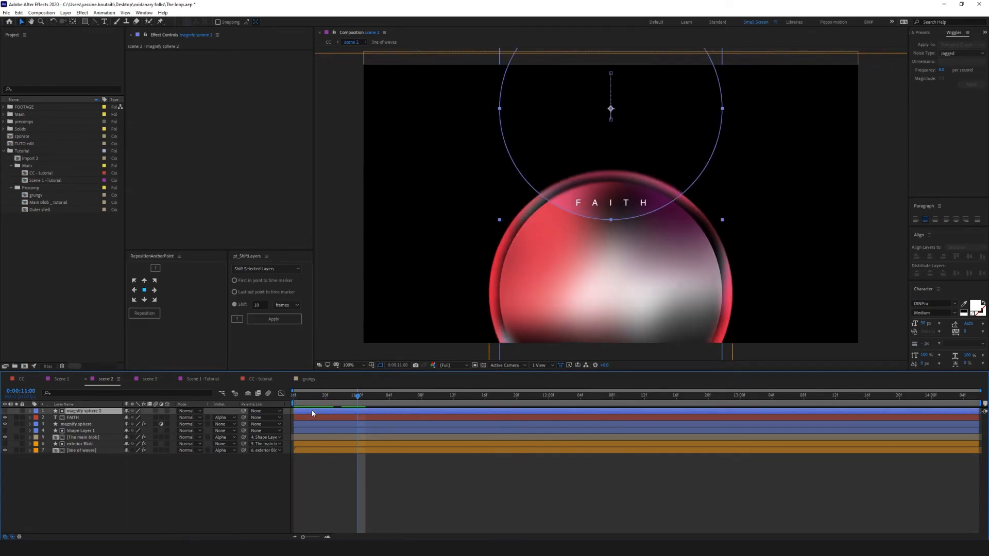
pyautogui.press('Home')
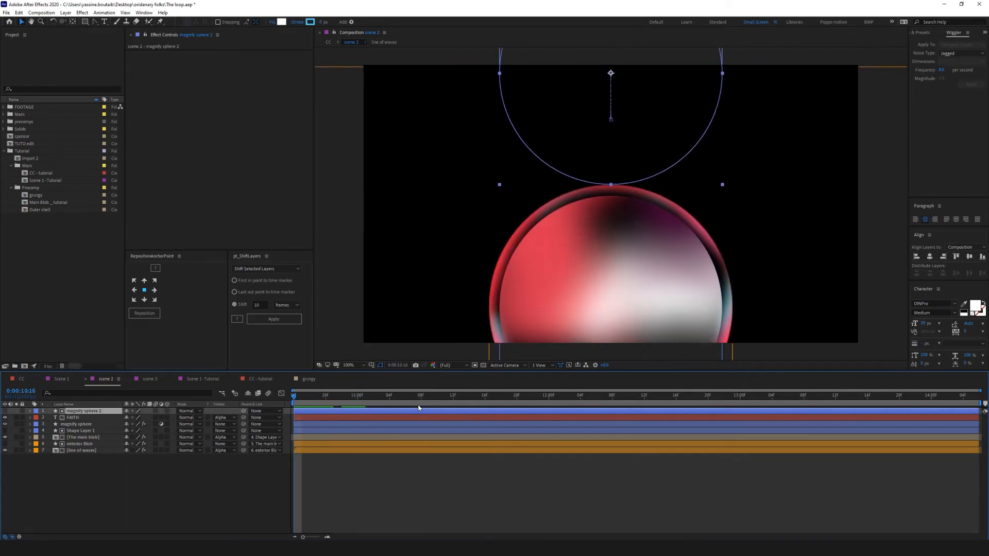
pyautogui.hotkey('alt', 'shift', 'p')
pyautogui.moveTo(292, 398); pyautogui.dragTo(573, 403)
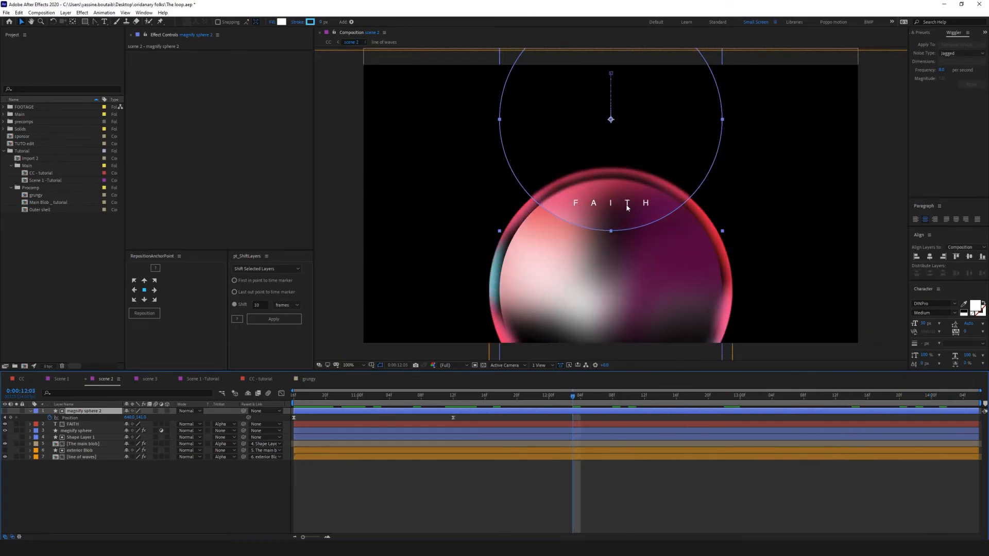
pyautogui.click(73, 424)
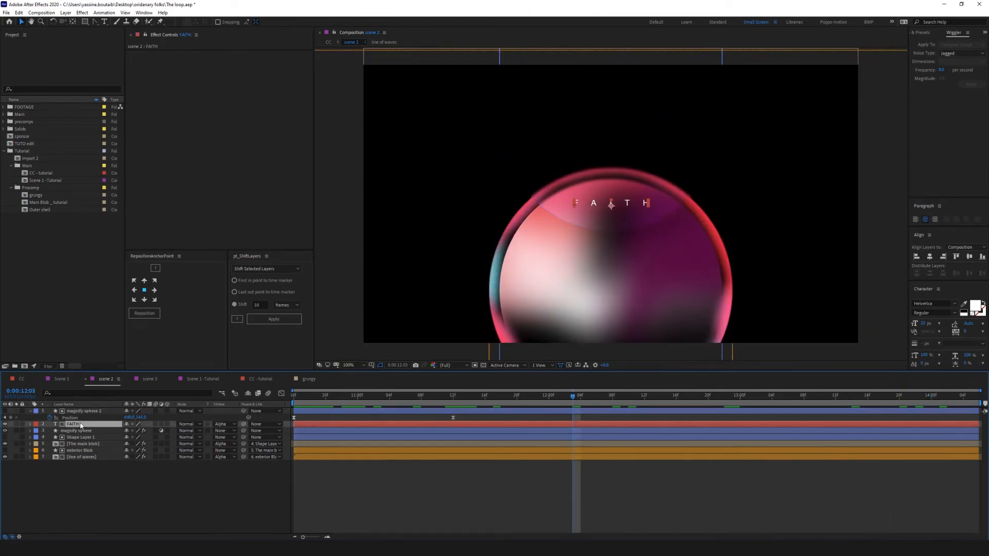
pyautogui.click(236, 508)
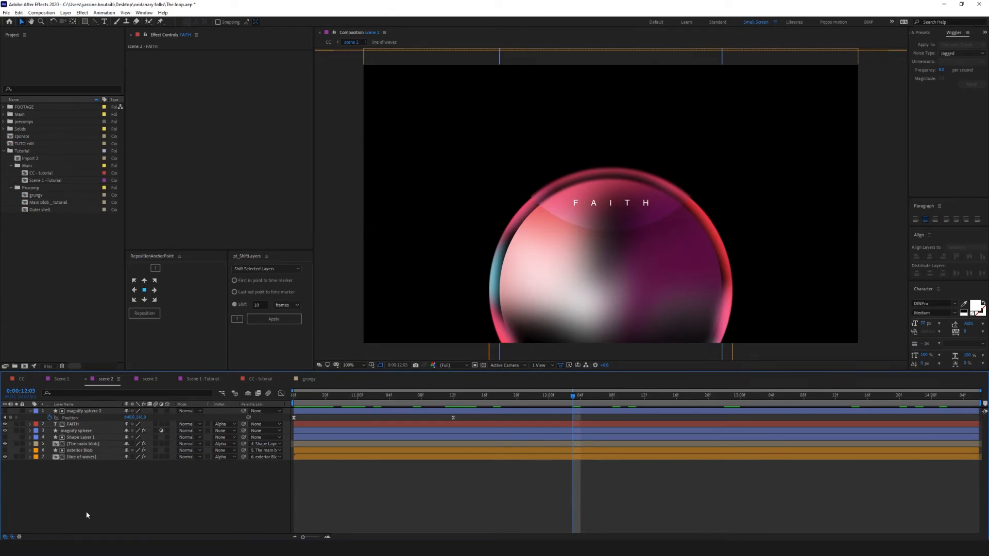
# - Create a 1920 x 1080 composition named text animation and add the text "mr poppo" near its centre
pyautogui.click(24, 367)
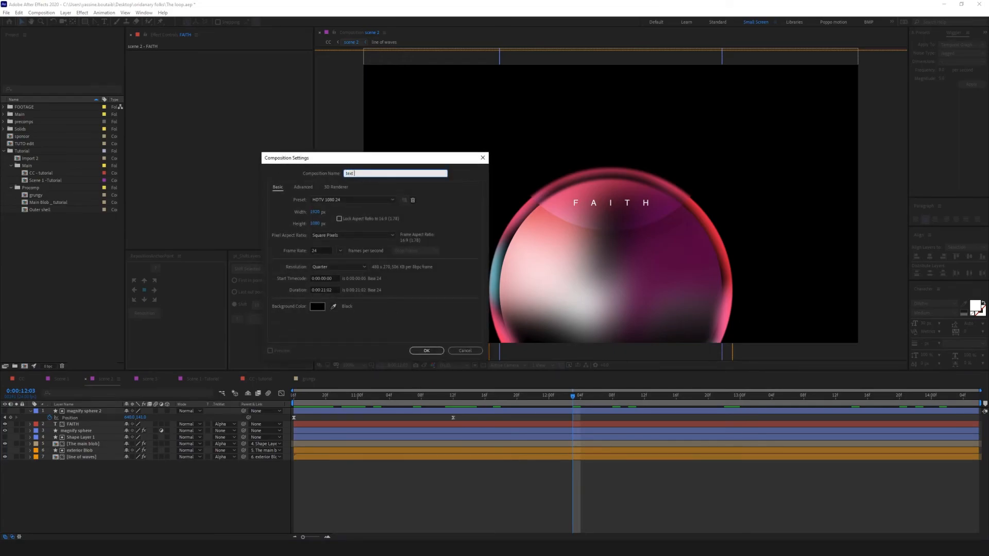
pyautogui.press('Return')
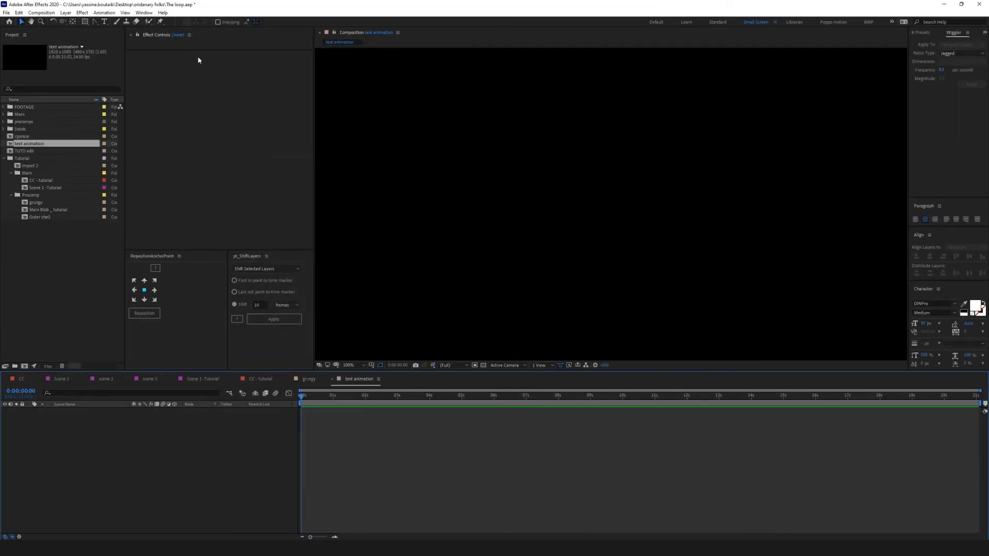
pyautogui.hotkey('ctrl', 't')
pyautogui.click(627, 175)
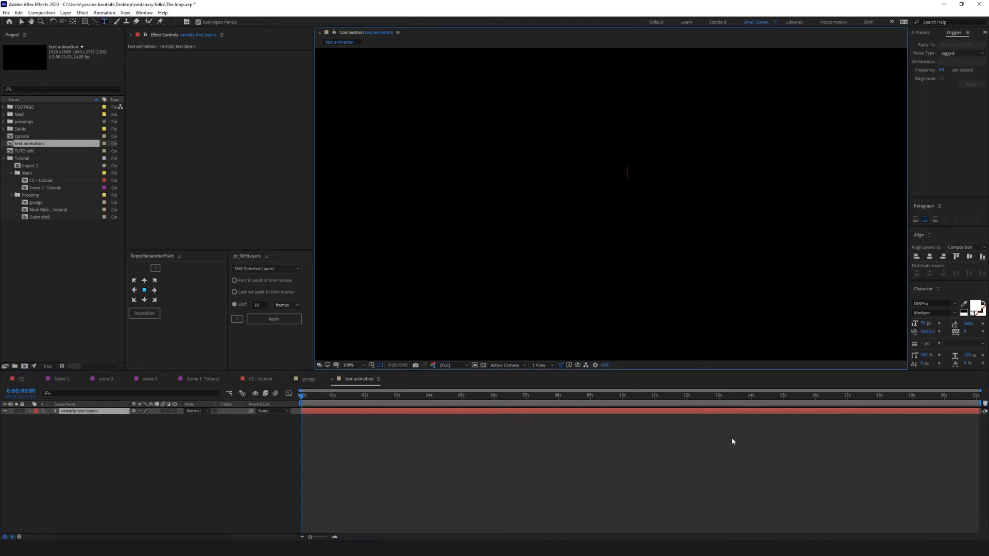
pyautogui.write('mr poppo')
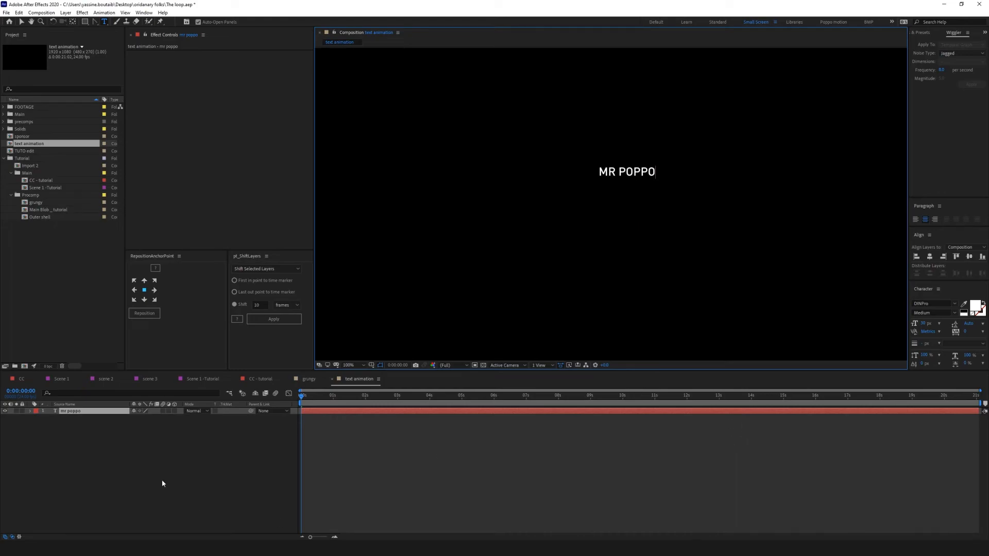
# - Add a Tracking text animator to the mr poppo layer
pyautogui.click(61, 422)
pyautogui.click(72, 412)
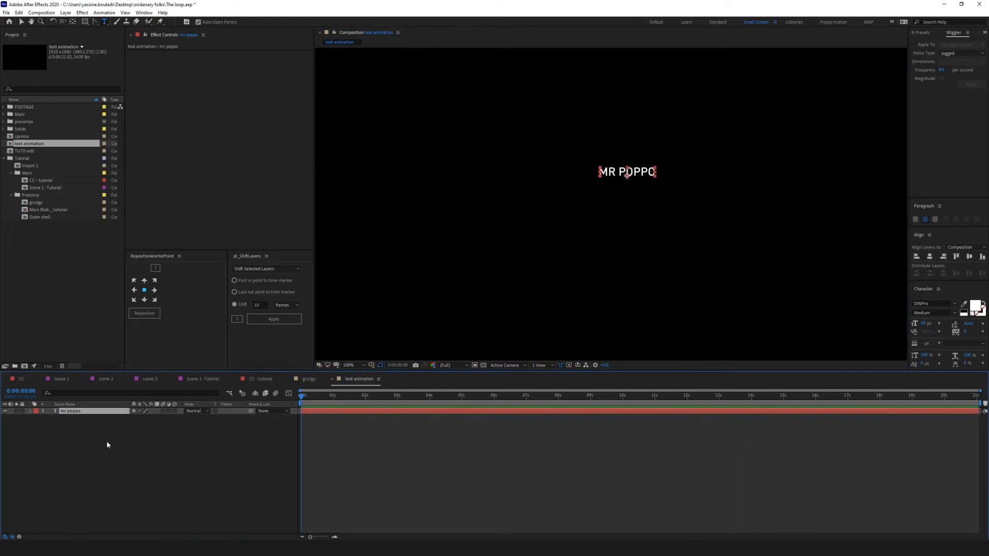
pyautogui.rightClick(86, 415)
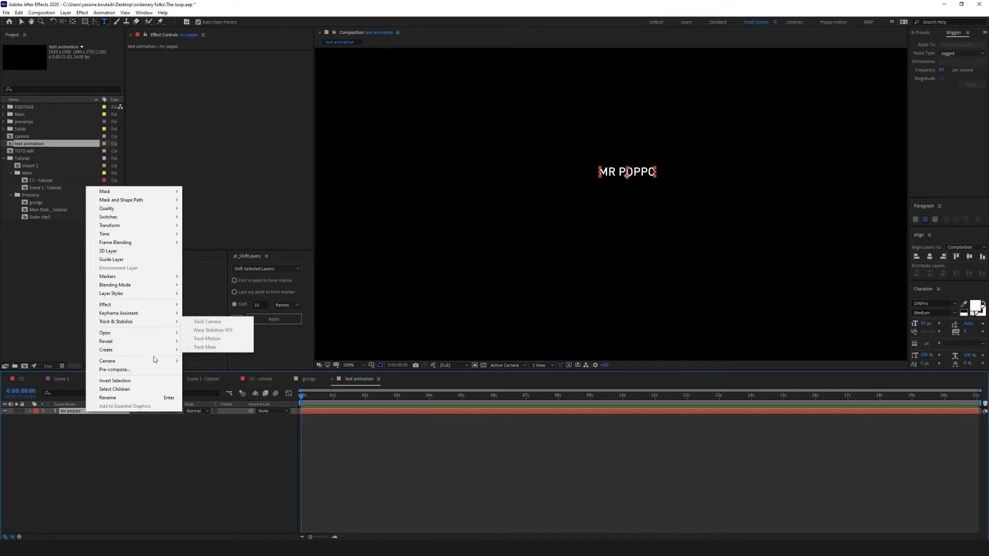
pyautogui.click(68, 411)
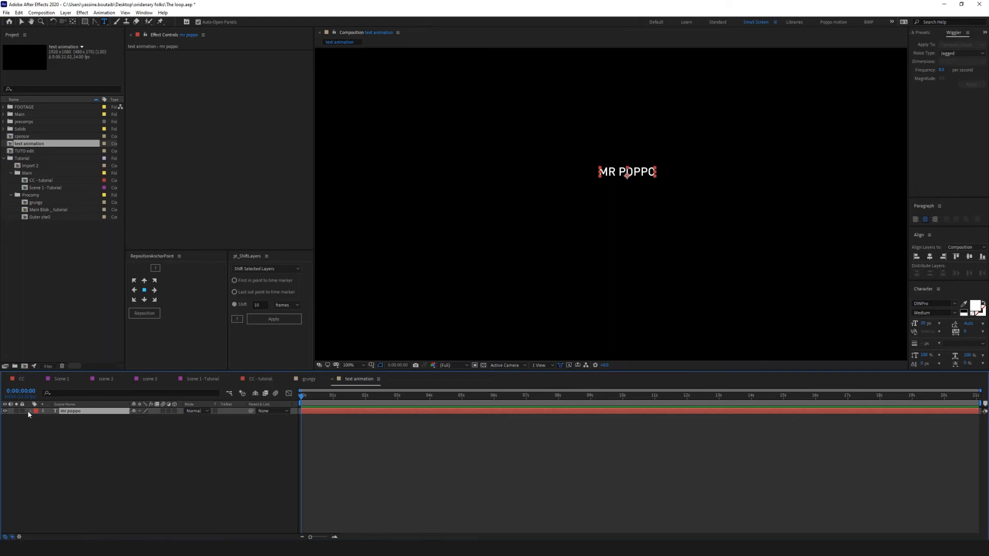
pyautogui.click(37, 418)
pyautogui.click(179, 419)
pyautogui.click(209, 364)
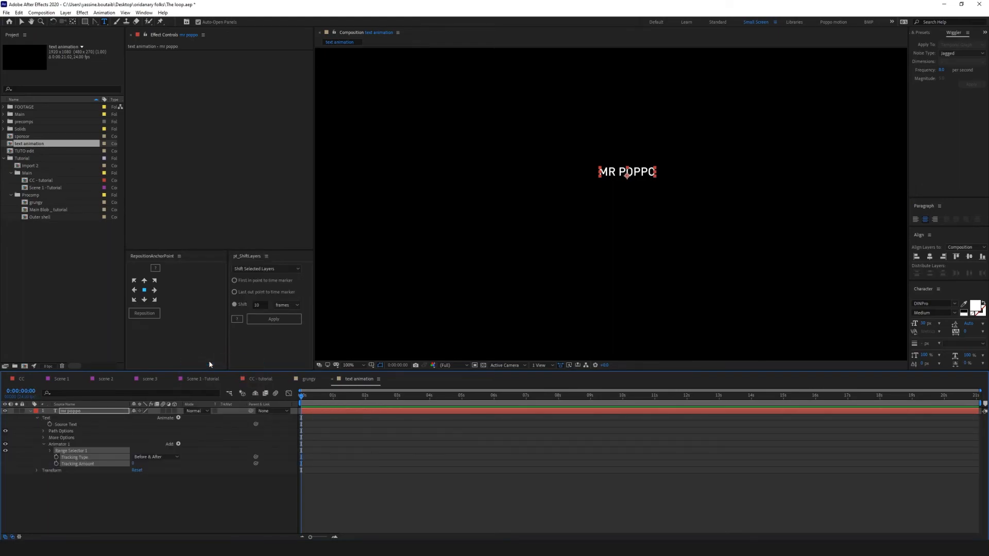
# - Keyframe only Tracking Amount on the mr poppo layer, from 0 at the start to wider letter spacing at 0:00:21:01, and preview it
pyautogui.moveTo(134, 465); pyautogui.dragTo(143, 465)
pyautogui.hotkey('ctrl', 'z')
pyautogui.click(56, 464)
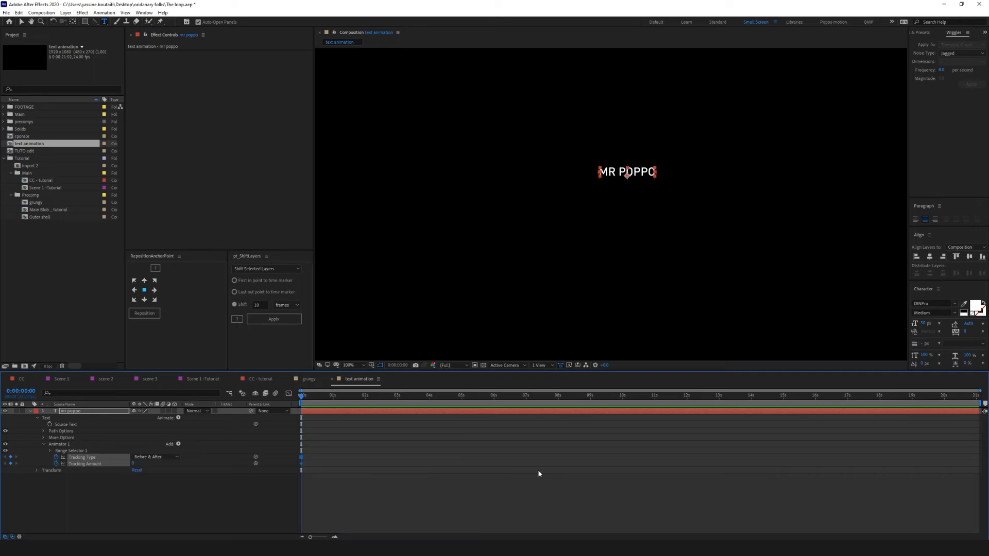
pyautogui.moveTo(303, 399); pyautogui.dragTo(982, 392)
pyautogui.click(210, 502)
pyautogui.click(56, 457)
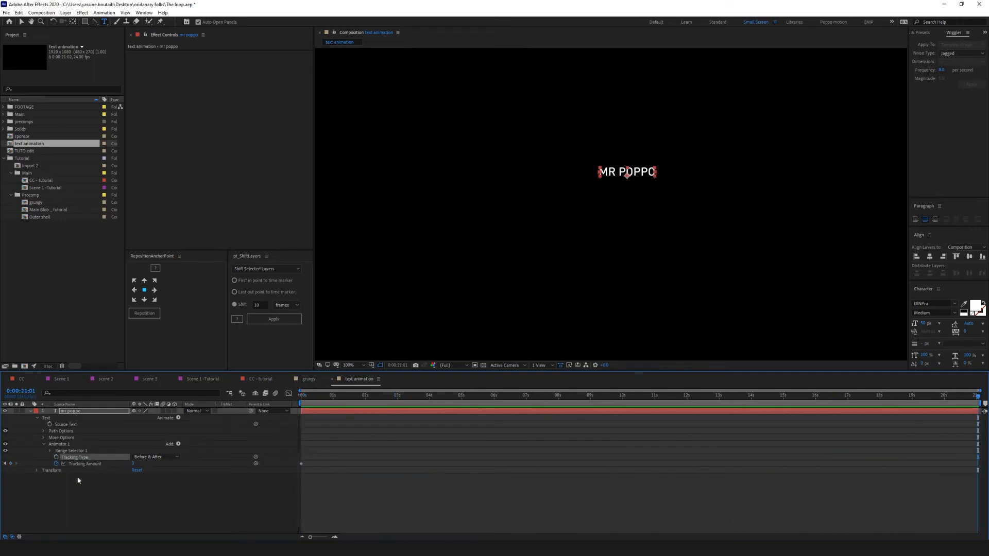
pyautogui.moveTo(135, 464); pyautogui.dragTo(170, 465)
pyautogui.press('Home')
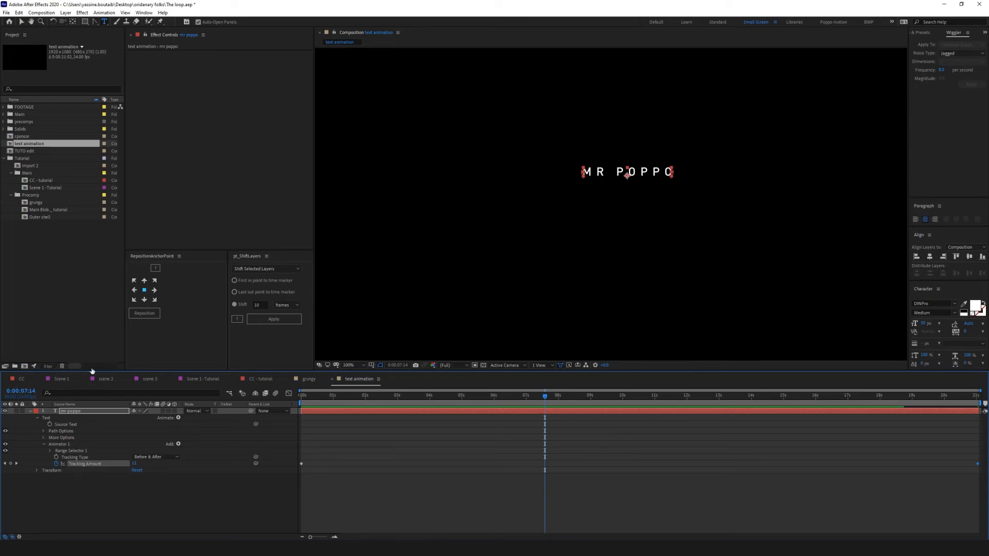
# - Return to scene 2 and examine the Scale and Tracking Amount keyframes of the FAITH text layer in playback
pyautogui.click(105, 379)
pyautogui.press('Home')
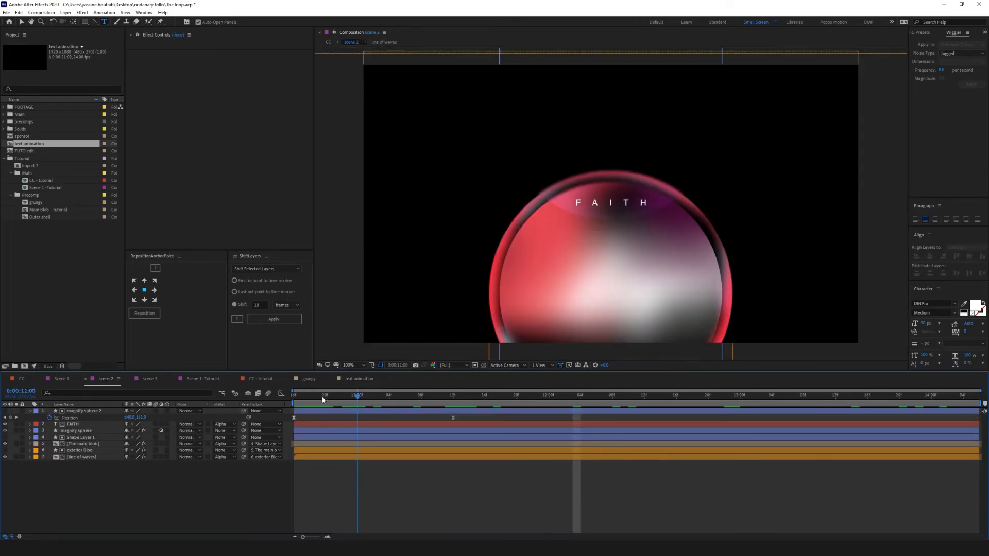
pyautogui.click(83, 425)
pyautogui.press('u')
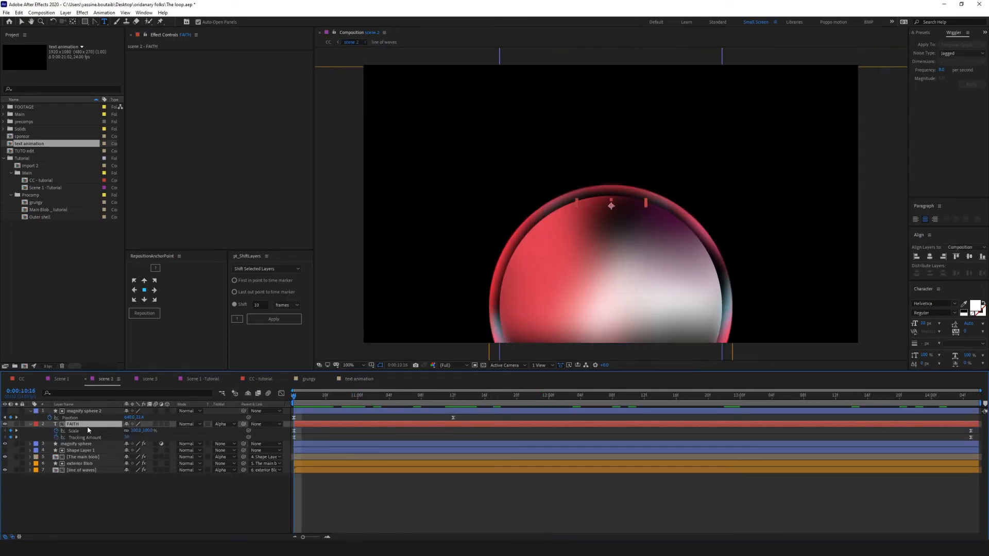
pyautogui.press('space')
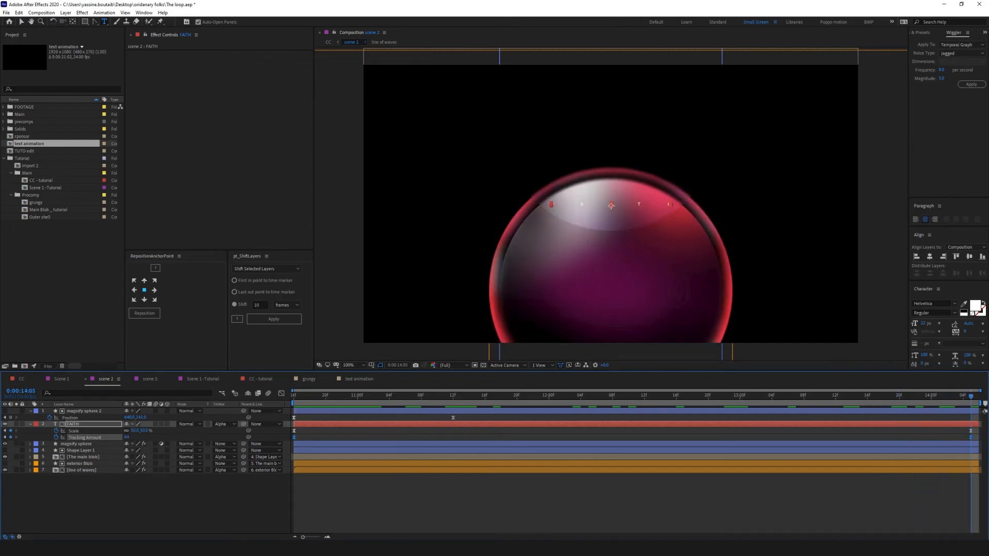
# - Open the scene 3 composition and scrub its timeline to the end to examine the HOPE animation
pyautogui.click(150, 379)
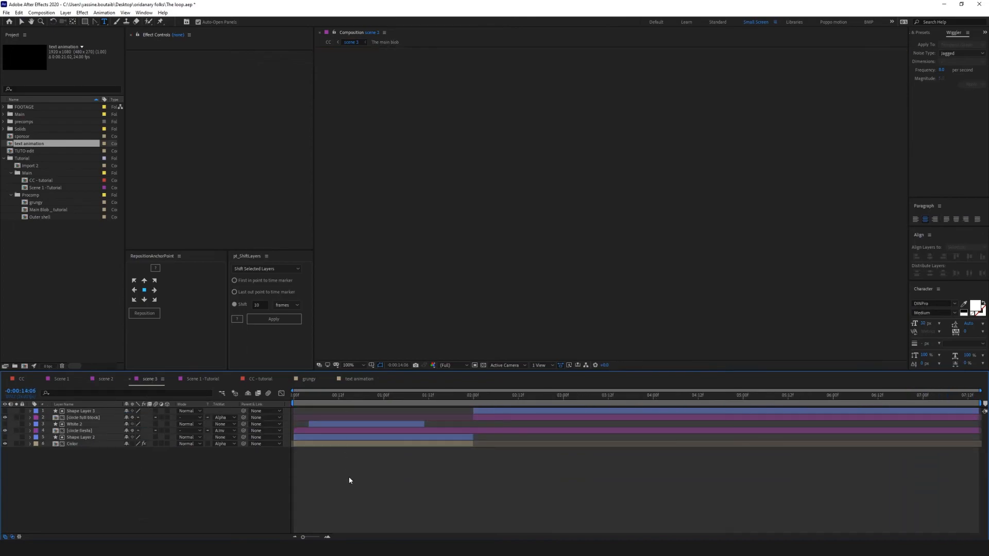
pyautogui.moveTo(302, 396); pyautogui.dragTo(650, 387)
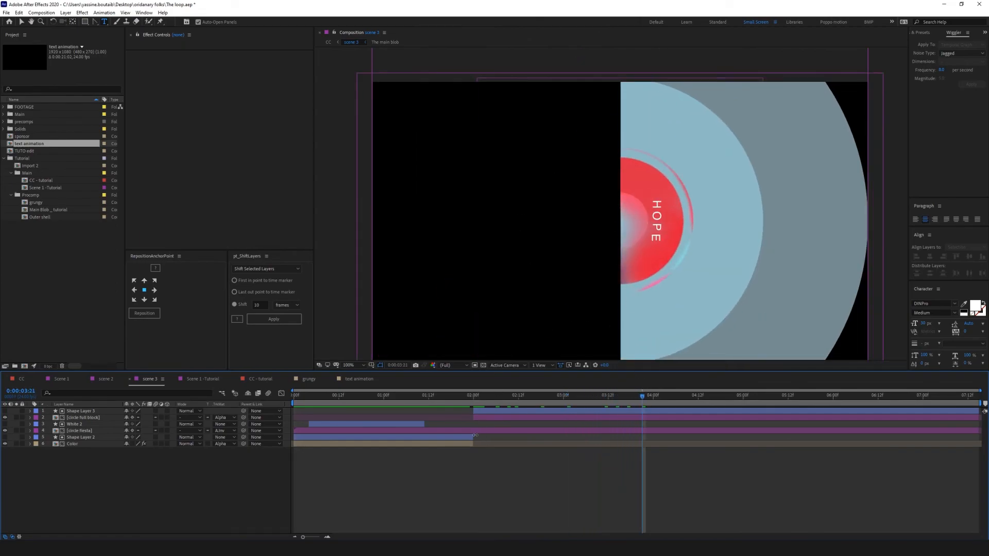
pyautogui.click(473, 401)
pyautogui.moveTo(469, 397); pyautogui.dragTo(975, 407)
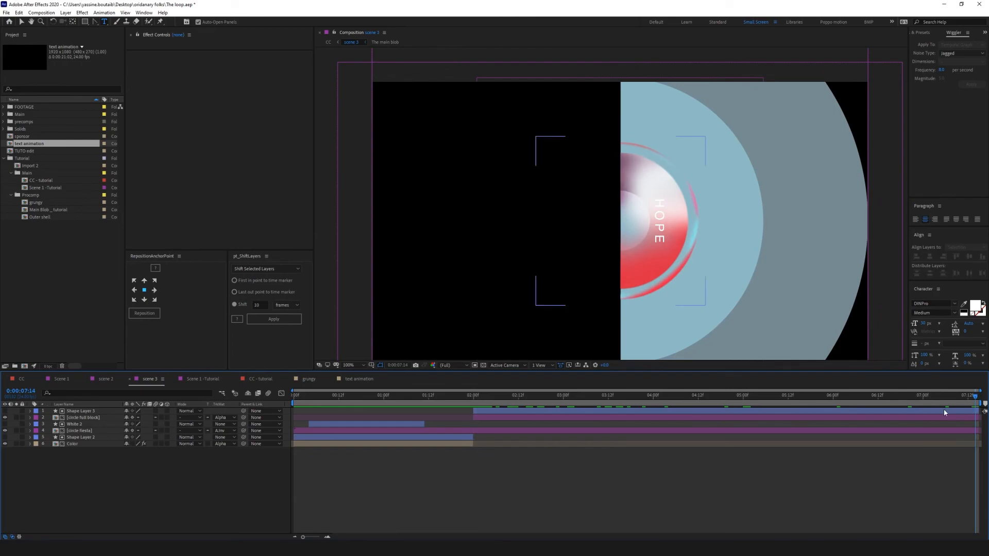